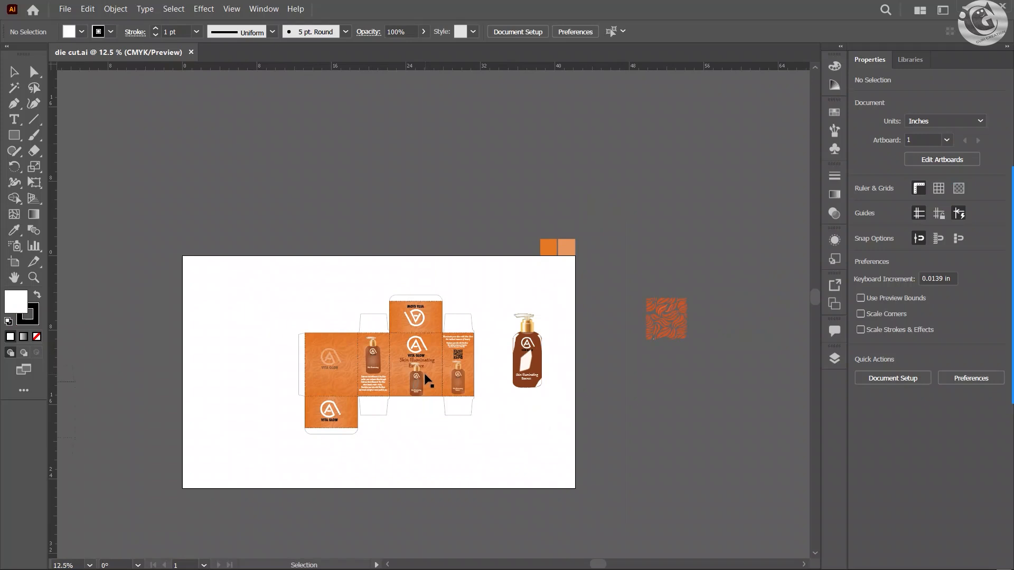
Step: Delete the loose bottle artwork, the two orange colour swatches and the pattern square beside the box layout
scroll(425, 374, "up", 2)
scroll(626, 207, "down", 1)
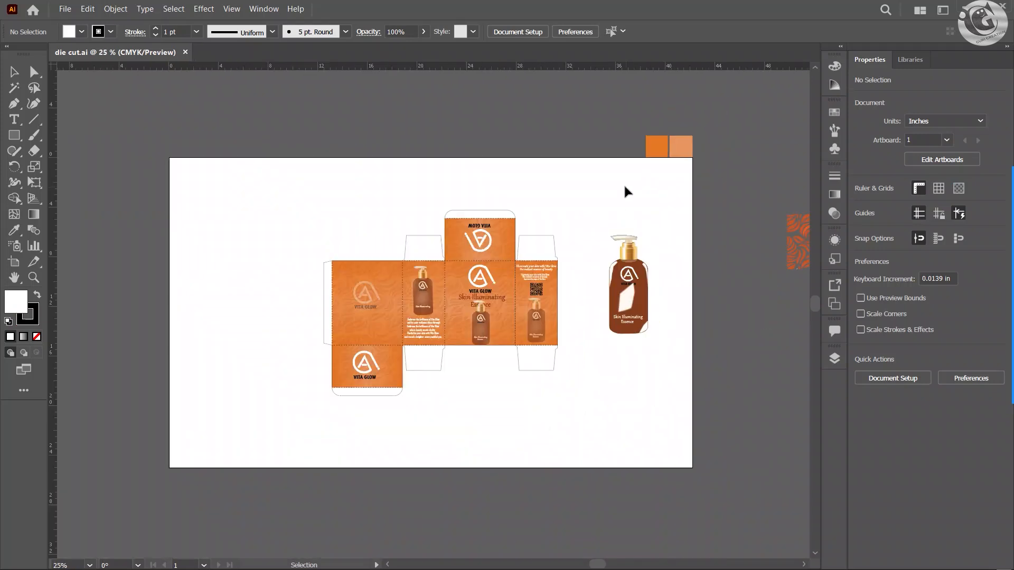
left_click_drag(619, 119, 813, 296)
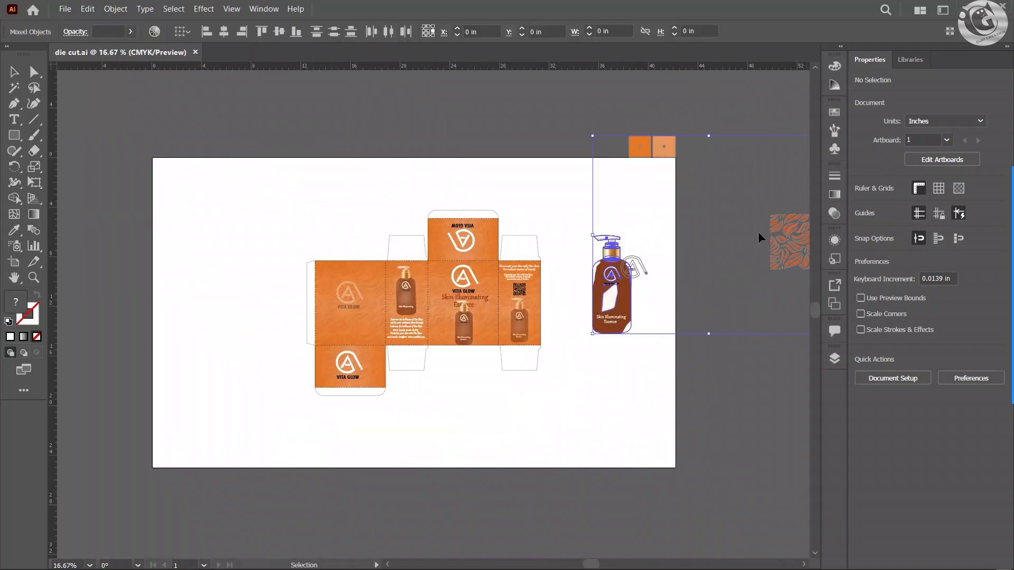
left_click_drag(781, 234, 786, 284)
key("Delete")
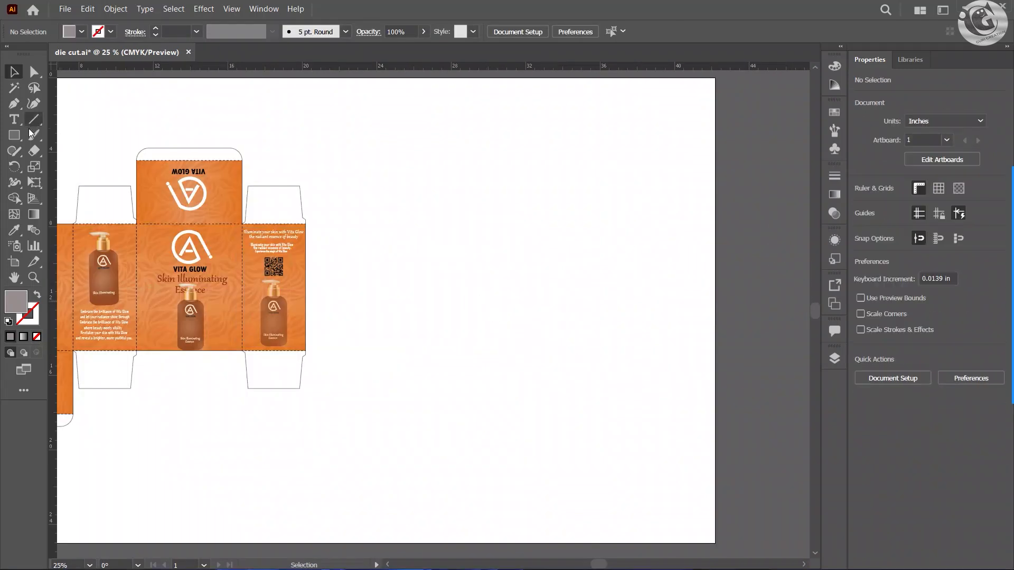
left_click(15, 135)
left_click(480, 310)
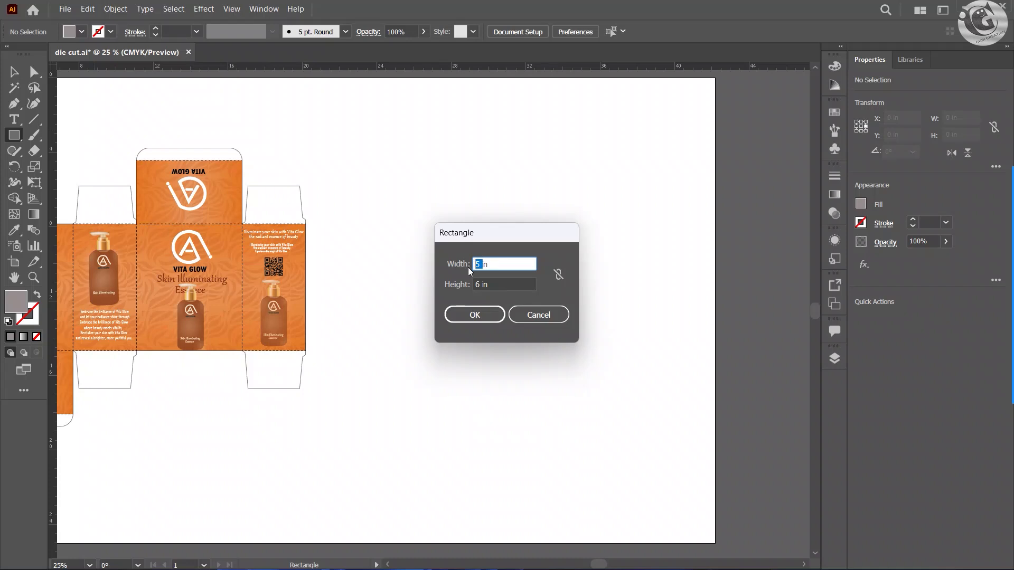
double_click(478, 285)
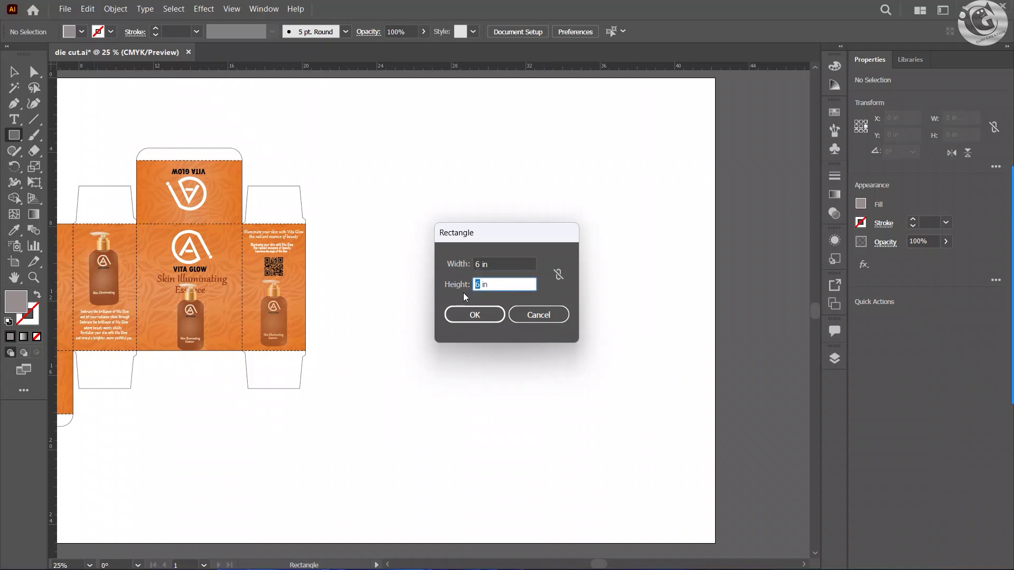
type("5")
left_click(475, 315)
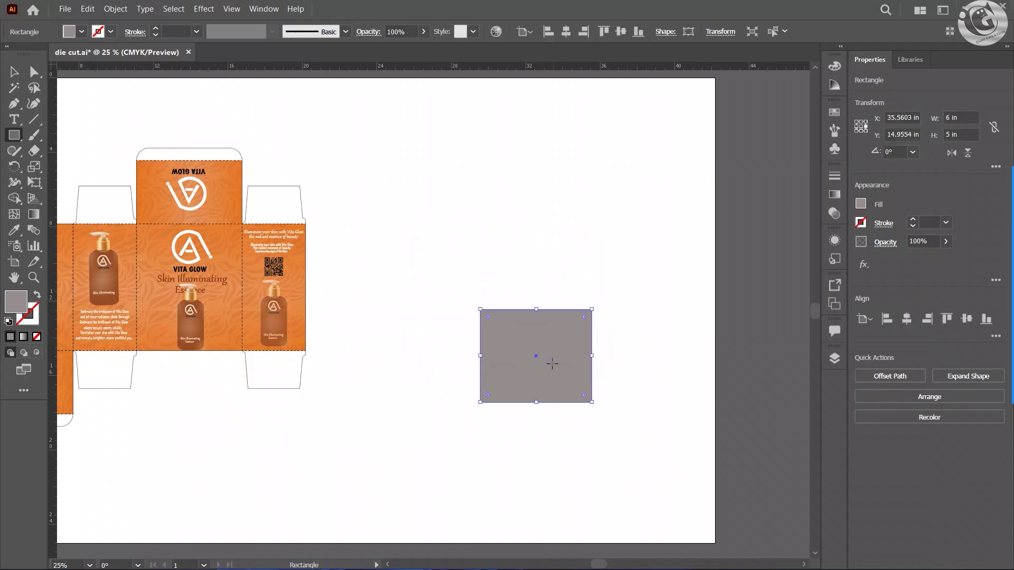
key("ctrl+z")
key("ctrl+z")
Step: Place a 5 × 6 in grey rectangle flush against the outer edge of the box layout's QR-code side panel
left_click_drag(488, 301, 372, 301)
key("ctrl+z")
key("v")
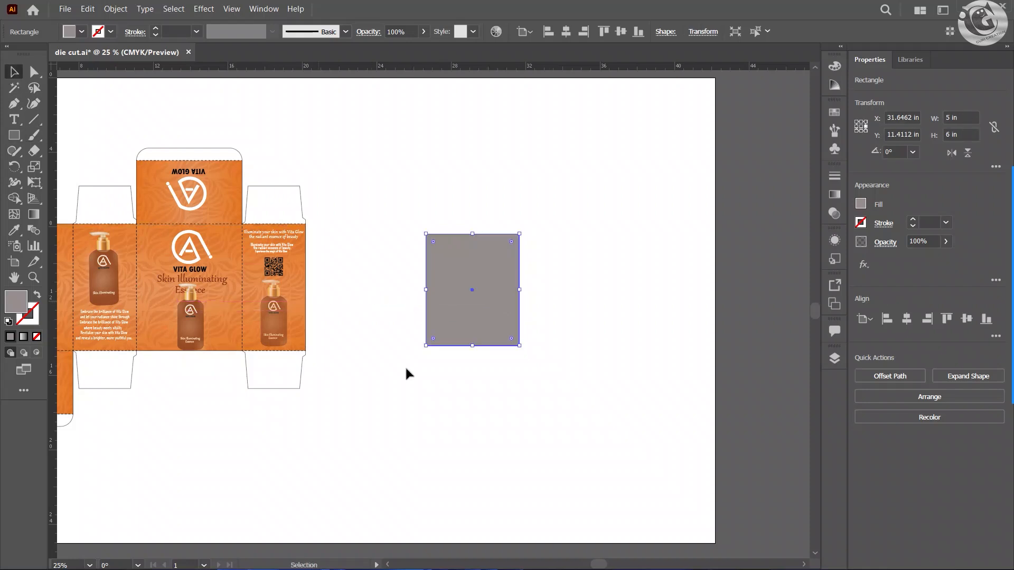
left_click(404, 365)
mouse_move(474, 312)
left_mouse_down()
mouse_move(352, 315)
mouse_move(485, 307)
left_mouse_up()
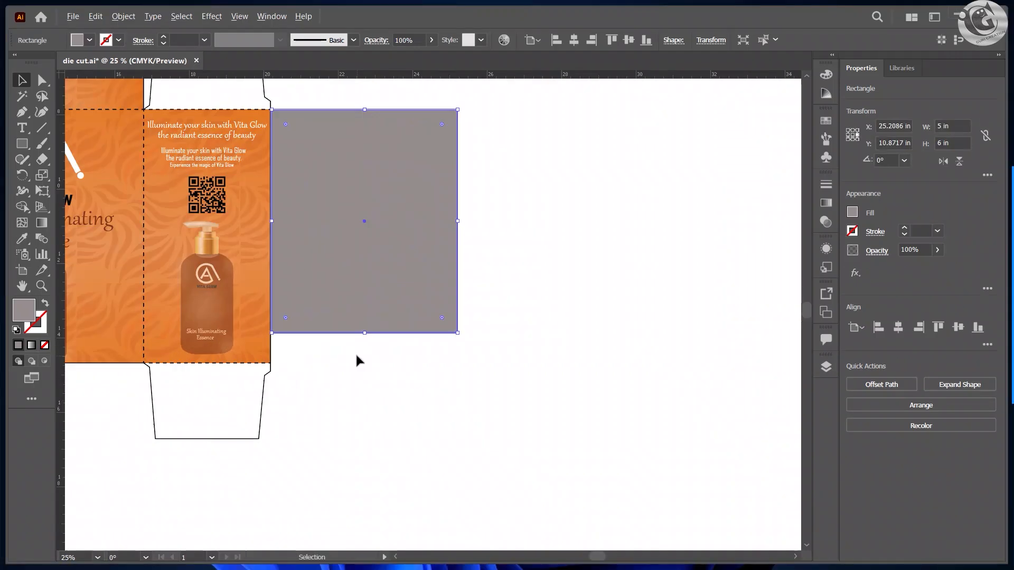
Step: Resize the grey rectangle to the front panel's size, about 5.66 × 6.80 in, and move it into the empty area beside the layout
left_click_drag(364, 334, 361, 363)
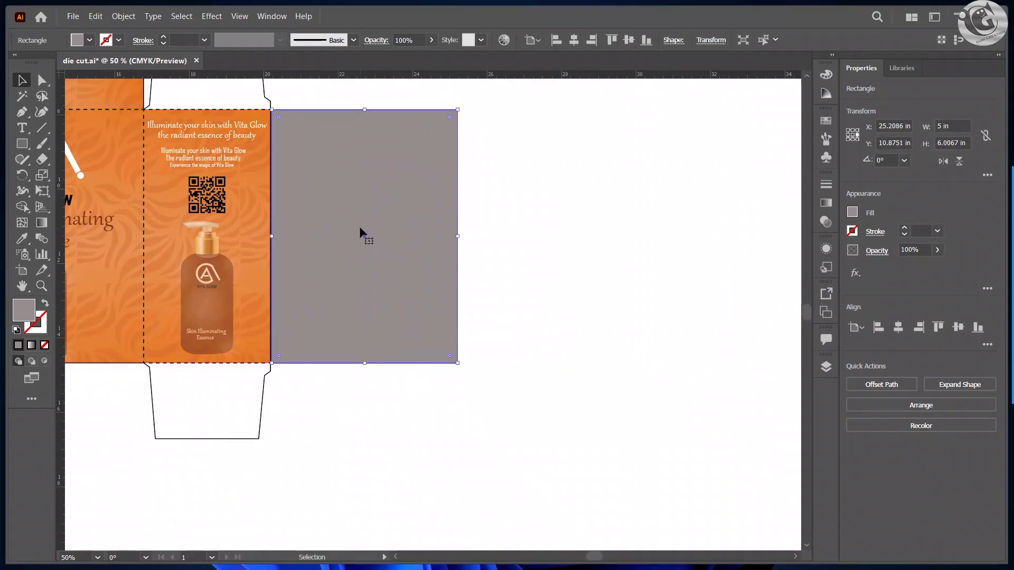
scroll(323, 281, "down", 1)
left_click_drag(271, 261, 435, 275)
left_click_drag(521, 255, 294, 256)
left_click_drag(361, 265, 374, 263)
left_click_drag(333, 290, 614, 290)
scroll(506, 312, "down", 1)
left_click_drag(496, 301, 317, 345)
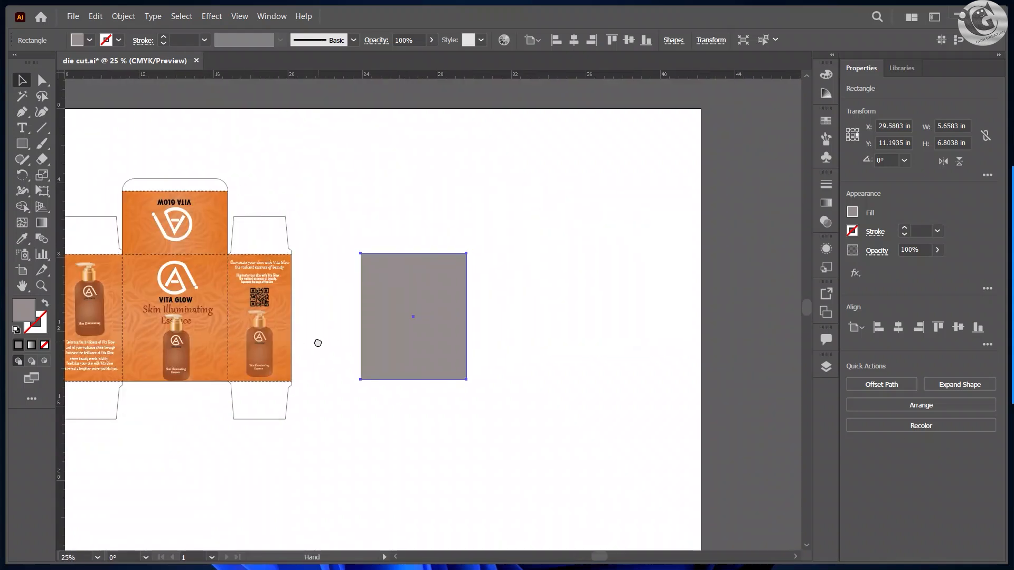
Step: Apply the 3D Extrude & Bevel effect to the grey rectangle
left_click(212, 16)
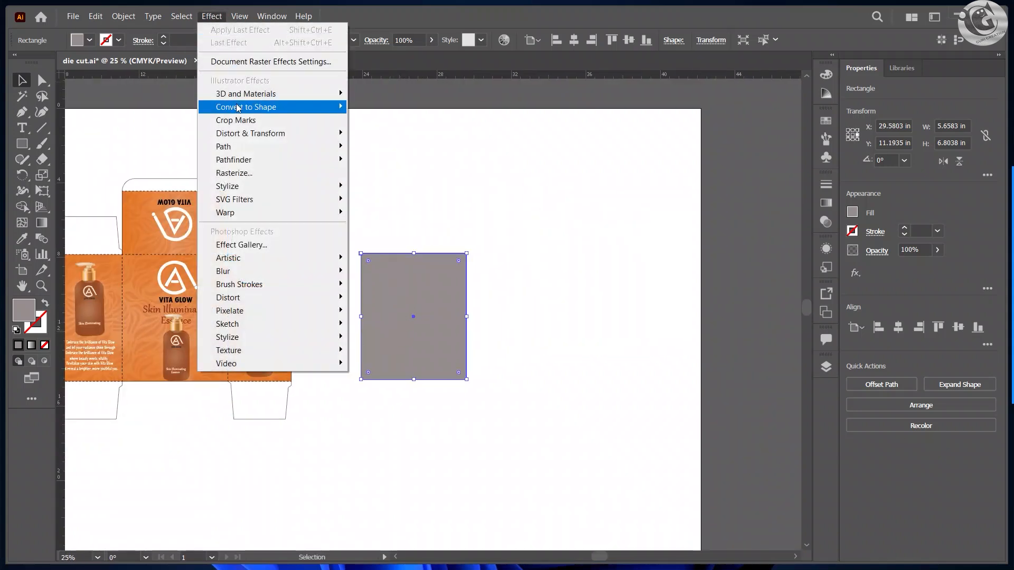
mouse_move(328, 94)
left_click(369, 94)
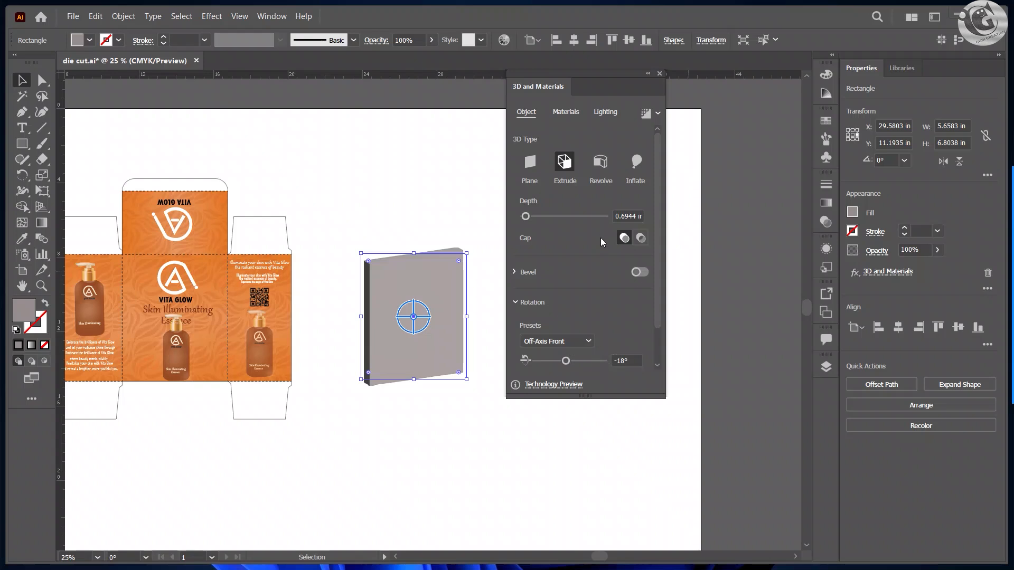
Step: Look over the material and lighting settings, try a custom rotation on the extruded rectangle, and undo the 3D changes
left_click(566, 113)
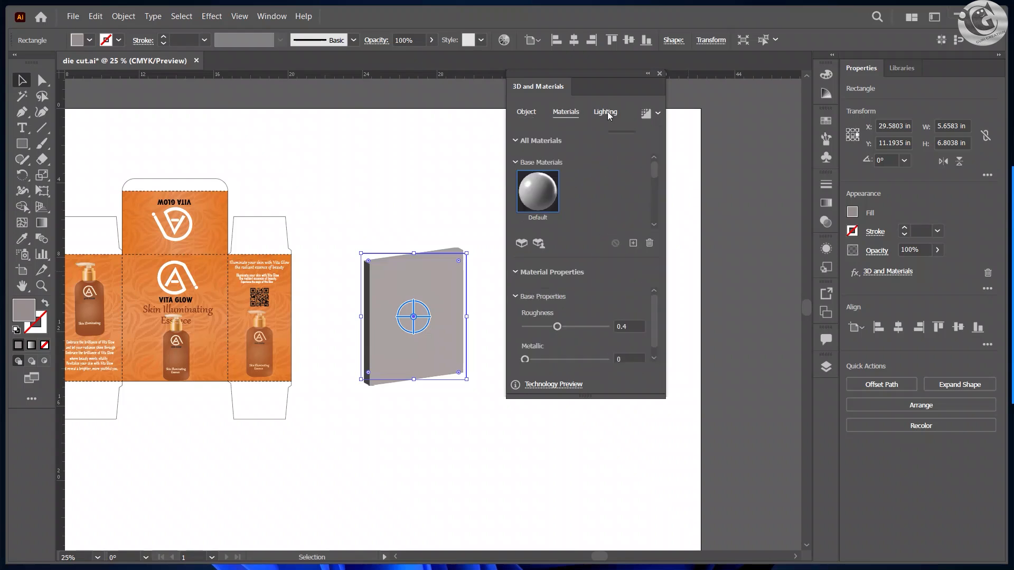
left_click(608, 114)
left_click(537, 113)
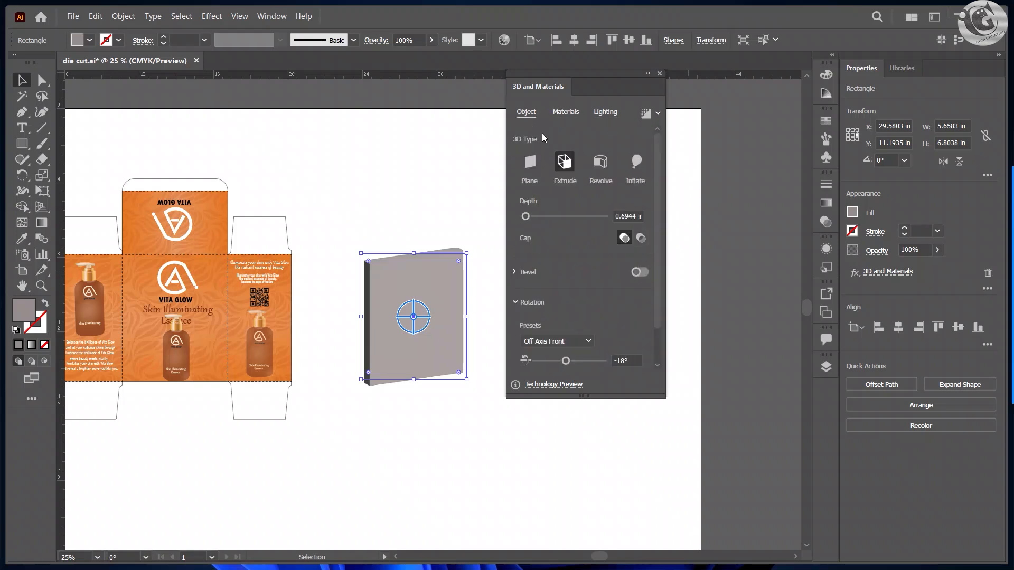
mouse_move(565, 361)
left_mouse_down()
mouse_move(554, 361)
mouse_move(563, 361)
left_mouse_up()
key("ctrl+z")
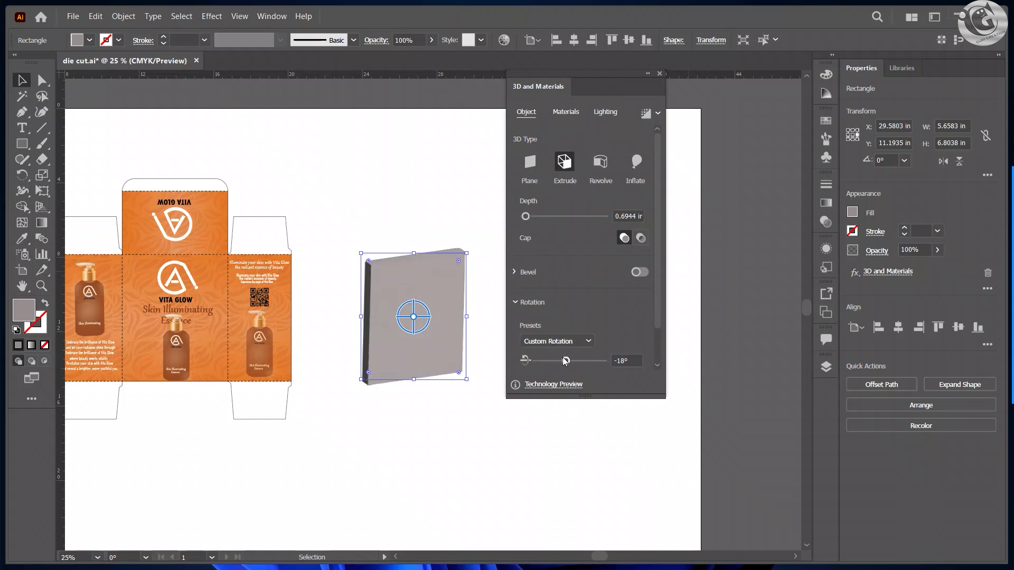
key("ctrl+z")
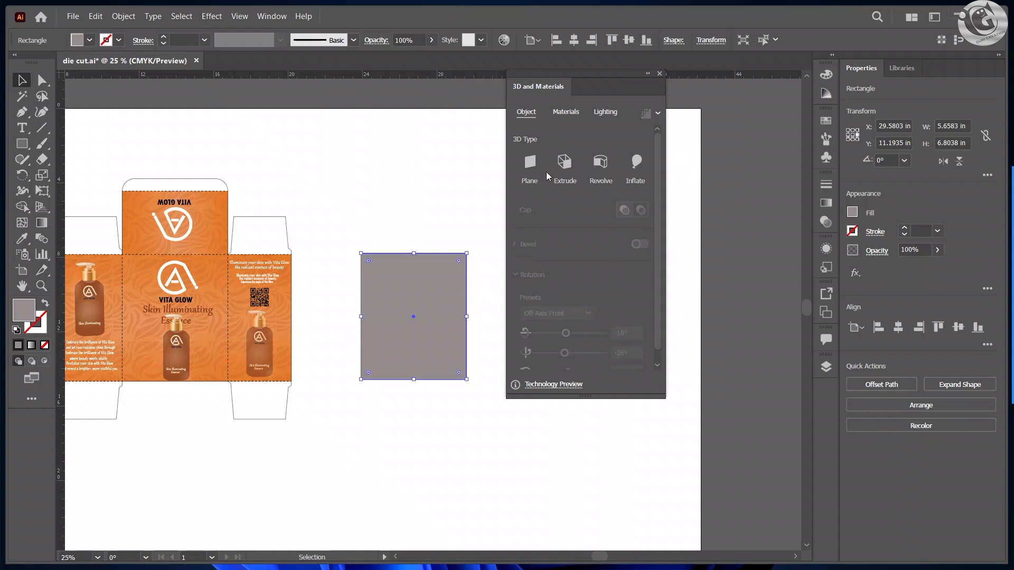
Step: Extrude the grey rectangle into a 3D box about 5.78 in deep and fine-tune its rotation from the Off-Axis Front preset
left_click(532, 164)
left_click(560, 167)
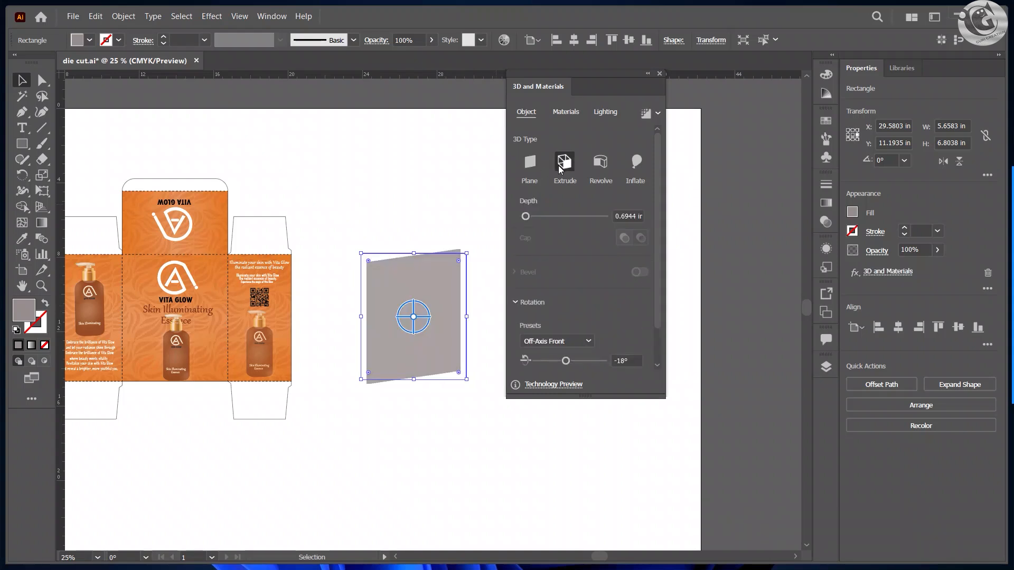
left_click_drag(523, 216, 541, 219)
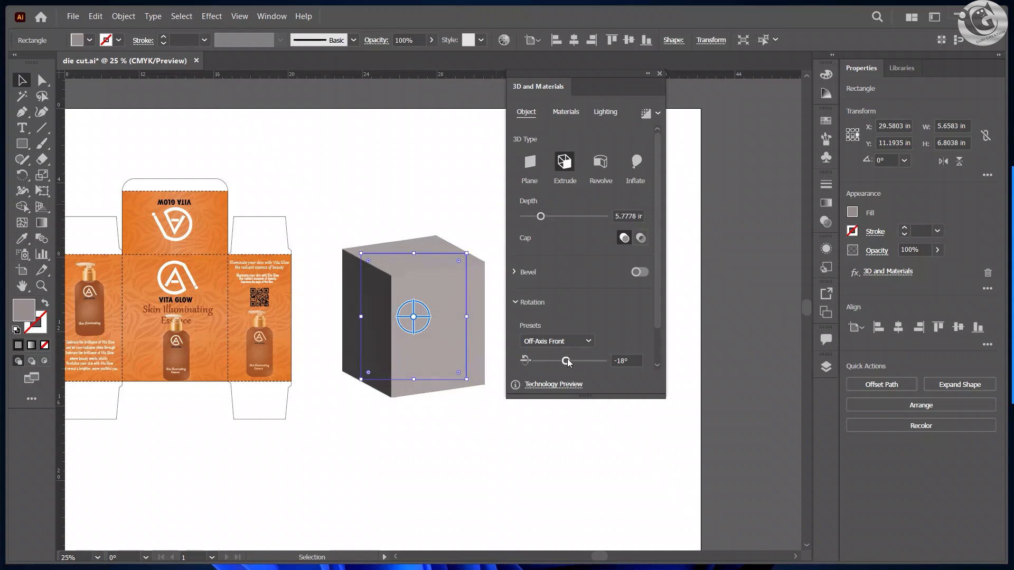
left_click_drag(567, 362, 567, 362)
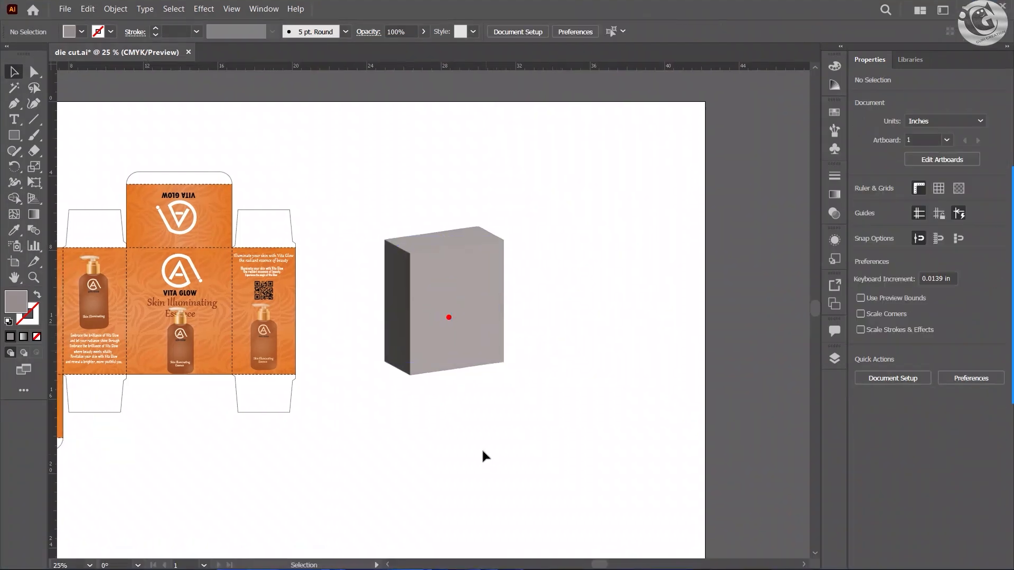
Step: Create a 5 × 3 in rectangle in the empty area above and to the right of the 3D box
left_click(14, 136)
left_click(579, 192)
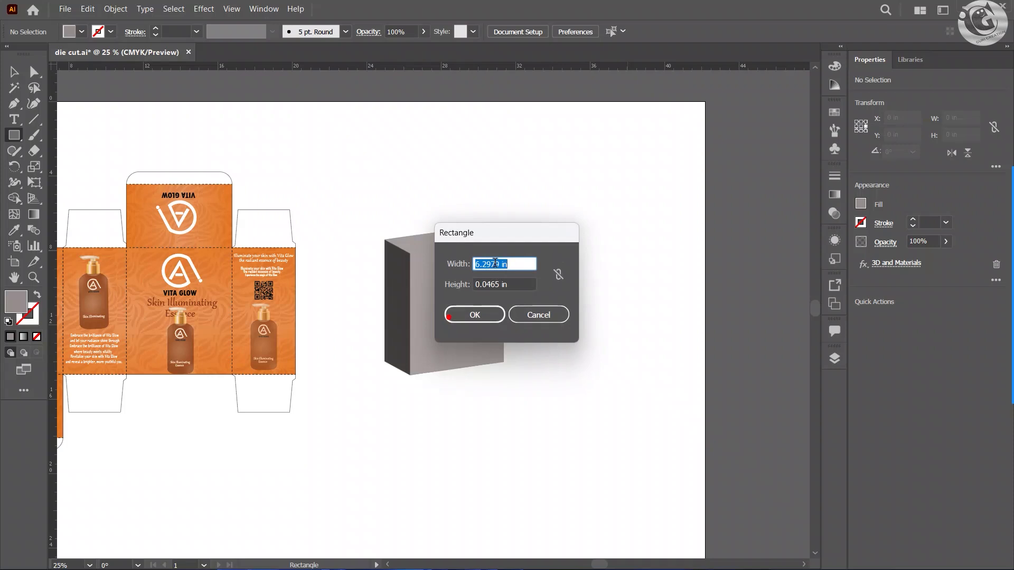
left_click(498, 263)
key("BackSpace")
key("BackSpace")
type("5")
left_click(496, 285)
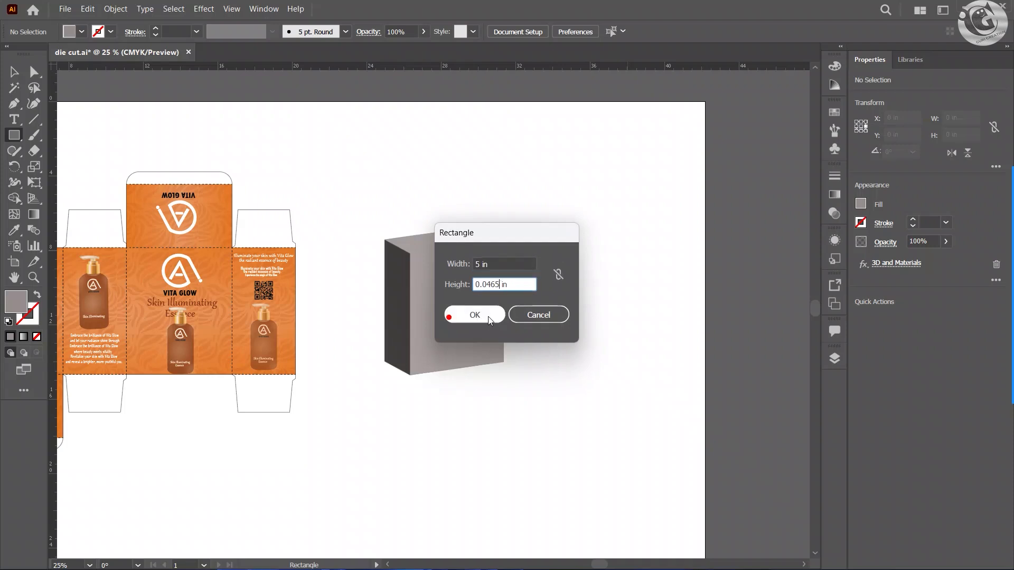
key("BackSpace")
key("BackSpace")
key("BackSpace")
key("BackSpace")
key("BackSpace")
key("BackSpace")
type("3")
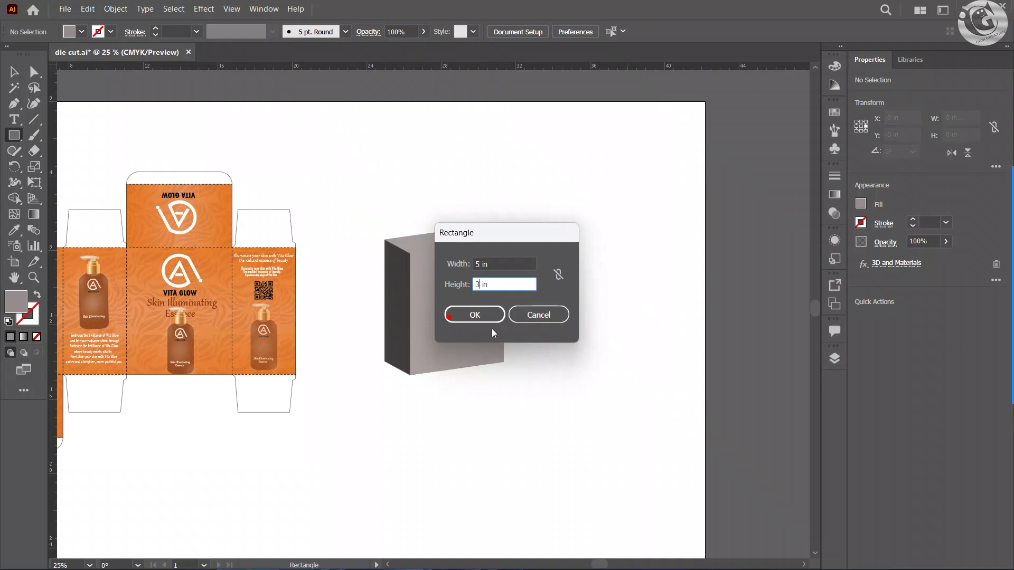
left_click(473, 315)
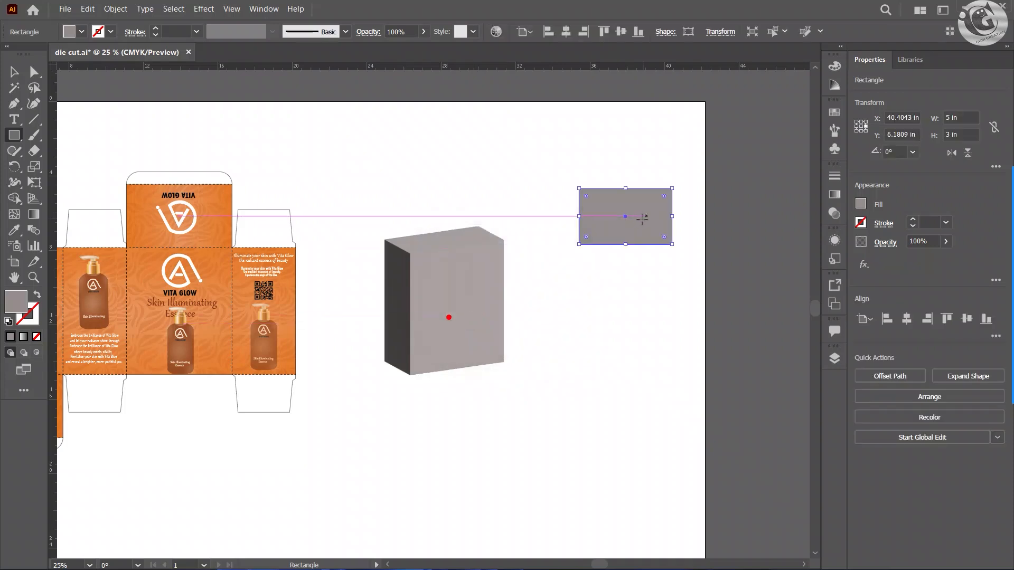
Step: Apply the 3D Extrude & Bevel effect to the small rectangle and dock its 3D settings so the artwork stays accessible
left_click(203, 9)
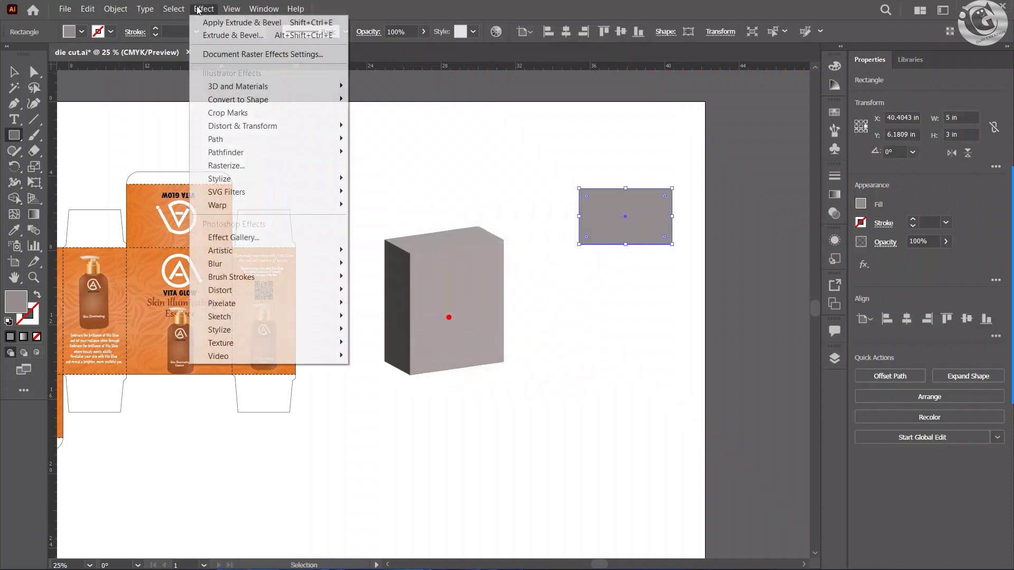
left_click(238, 36)
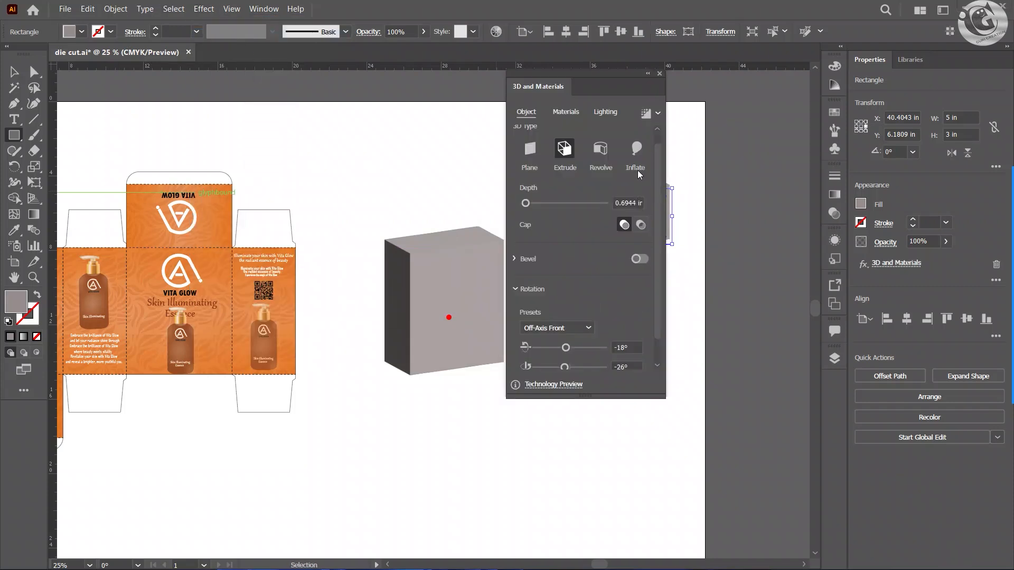
left_click_drag(627, 72, 839, 113)
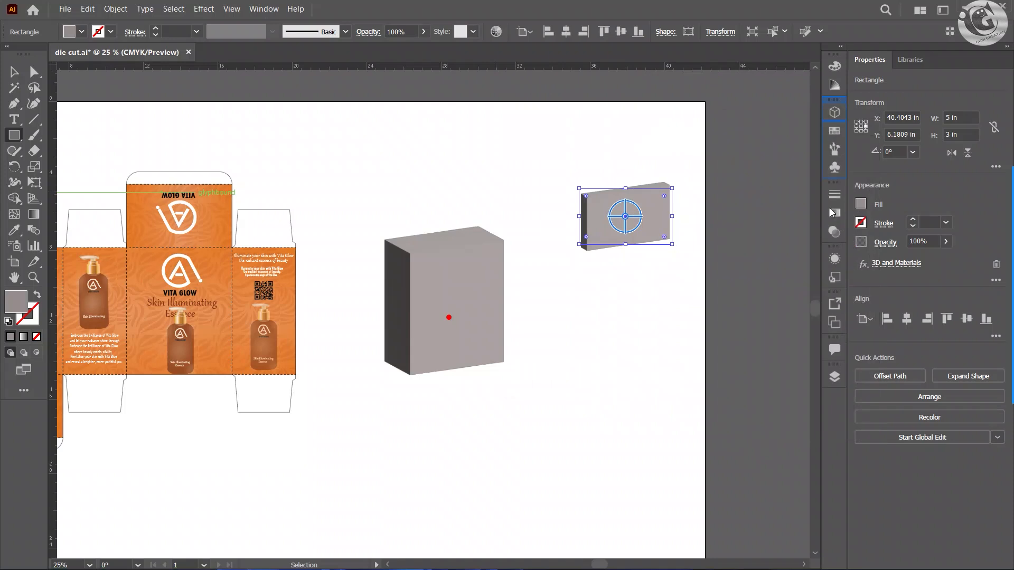
left_click(834, 113)
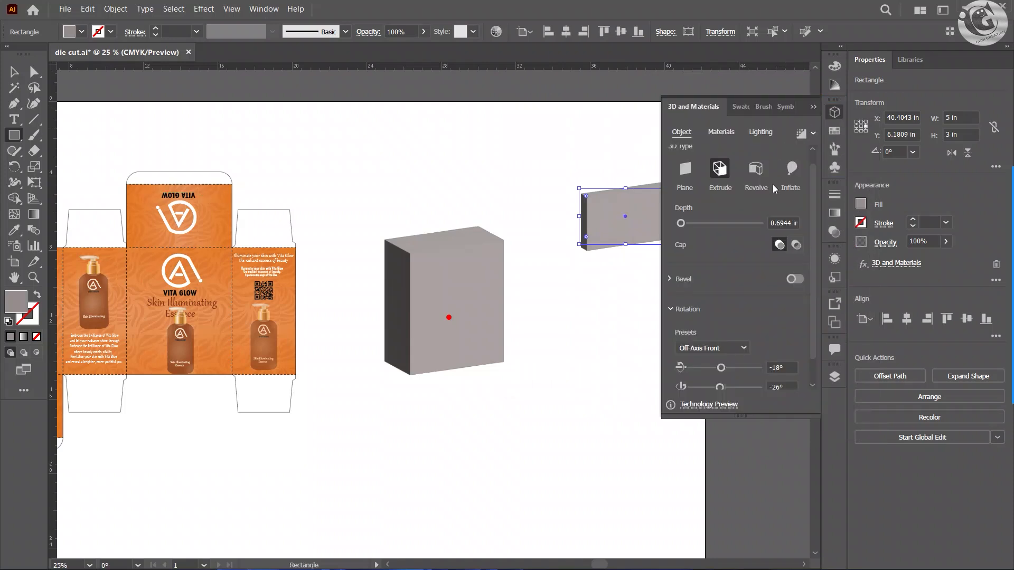
Step: Set the small rectangle's extrusion depth to 0.125 in
left_click_drag(679, 222, 651, 221)
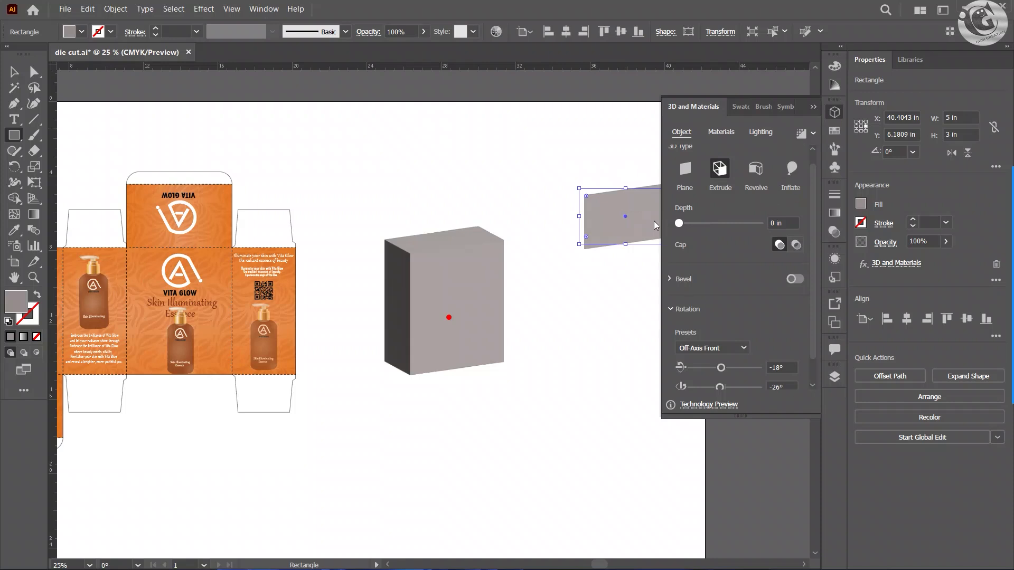
left_click_drag(679, 224, 679, 224)
left_click(783, 223)
type("0.125")
key("Return")
scroll(806, 312, "down", 1)
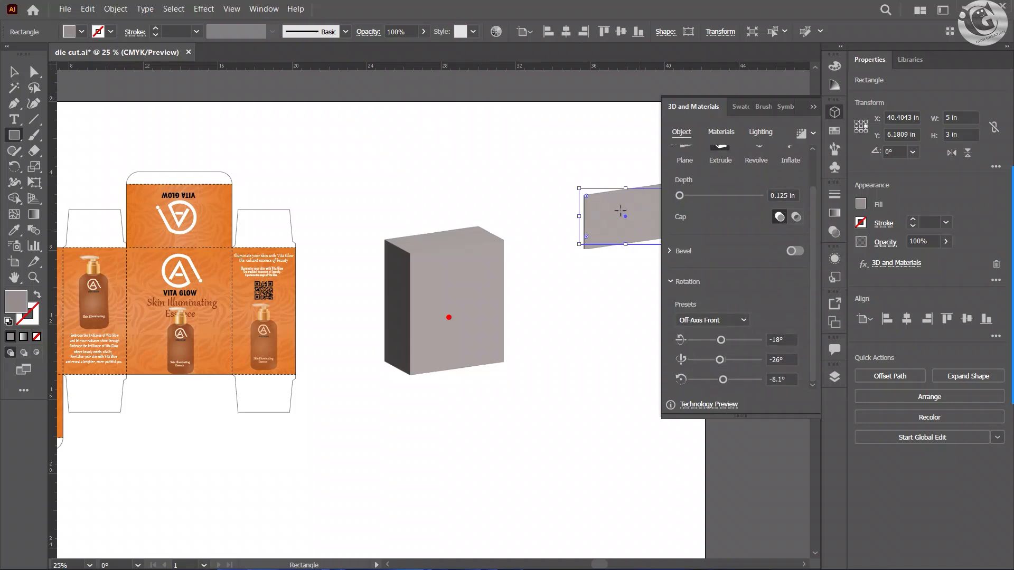
Step: Move the thin extruded piece onto the box's top front edge and widen it to about 5.59 in to match the front
left_click(15, 72)
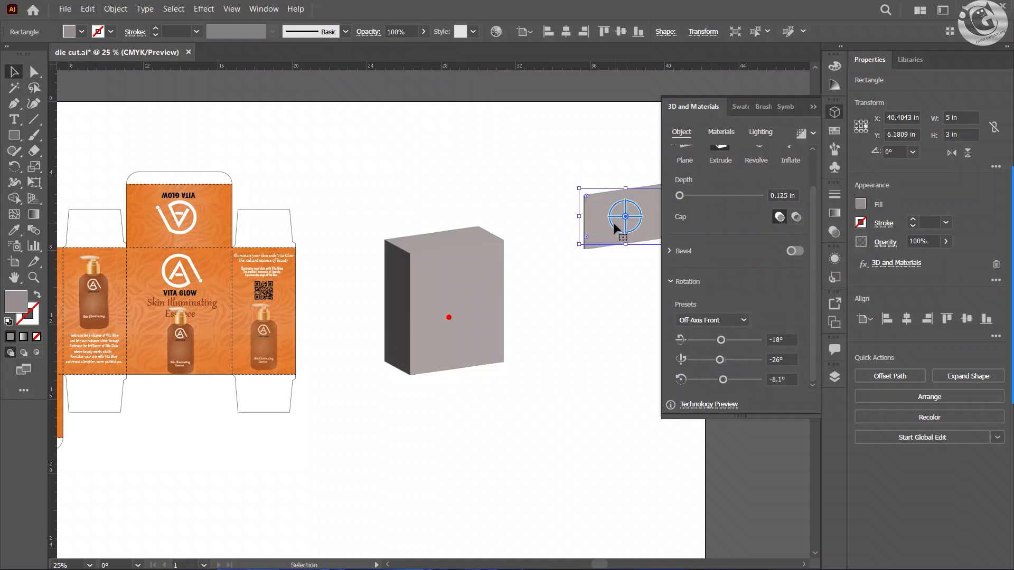
left_click_drag(614, 226, 420, 231)
scroll(713, 241, "up", 2)
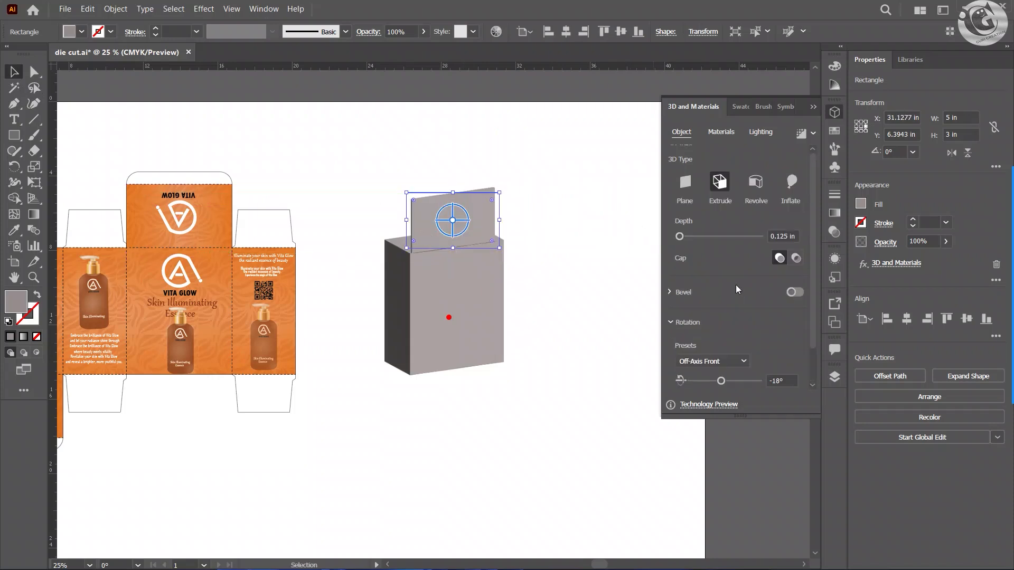
left_click(720, 132)
left_click(681, 132)
left_click_drag(502, 220, 508, 220)
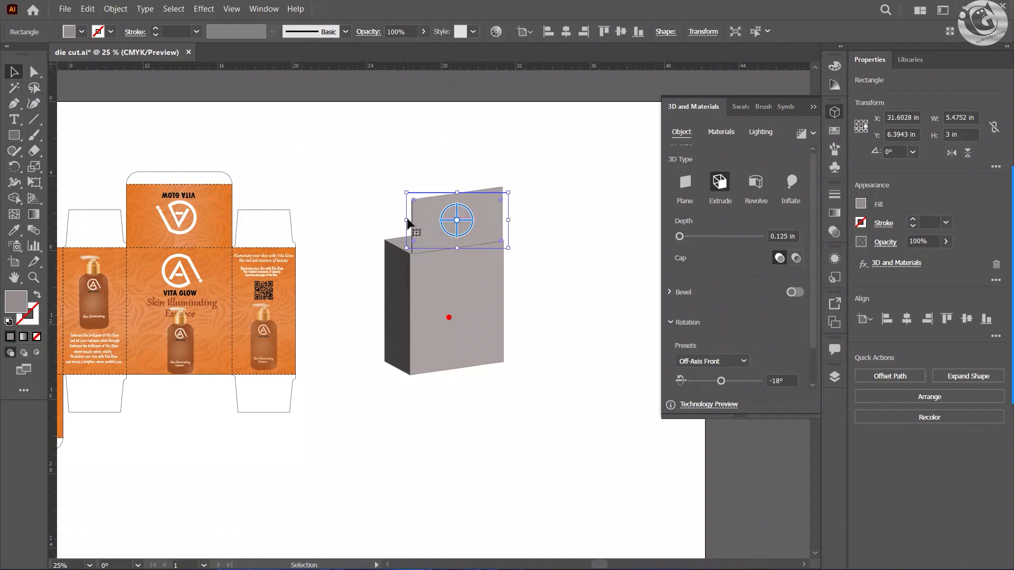
left_click_drag(406, 220, 404, 219)
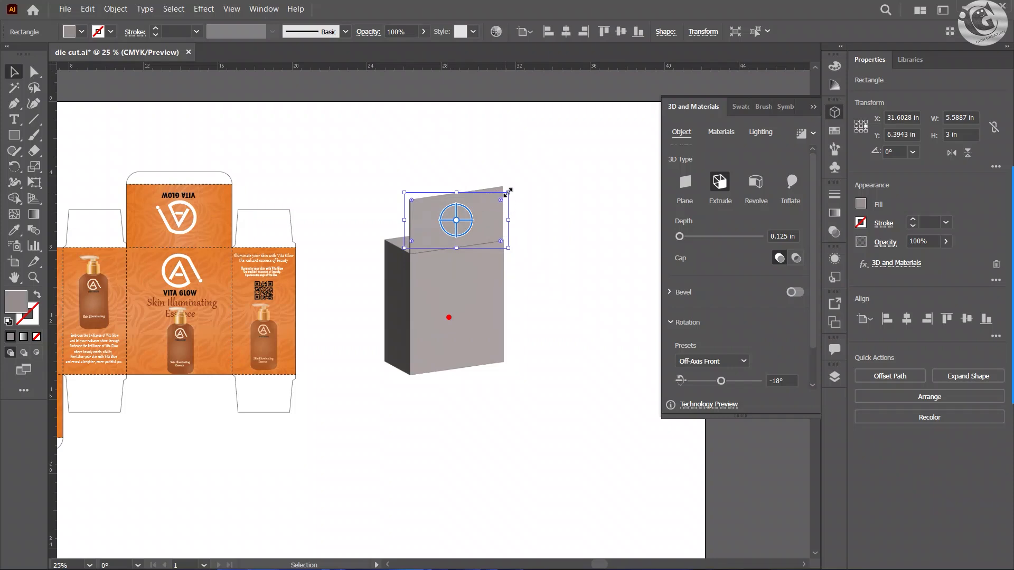
left_click_drag(487, 218, 513, 171)
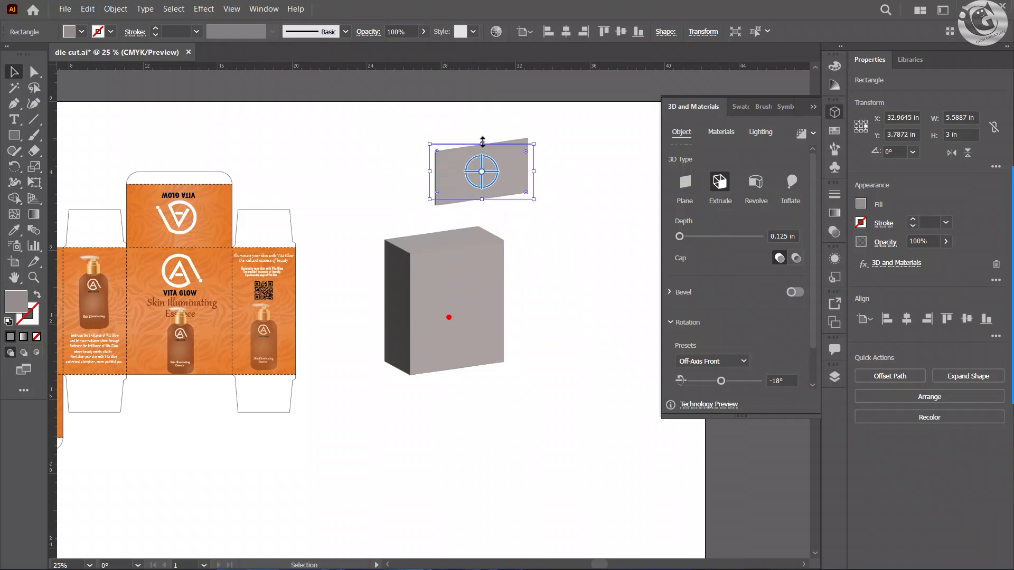
mouse_move(482, 141)
left_mouse_down()
mouse_move(482, 129)
mouse_move(481, 159)
left_mouse_up()
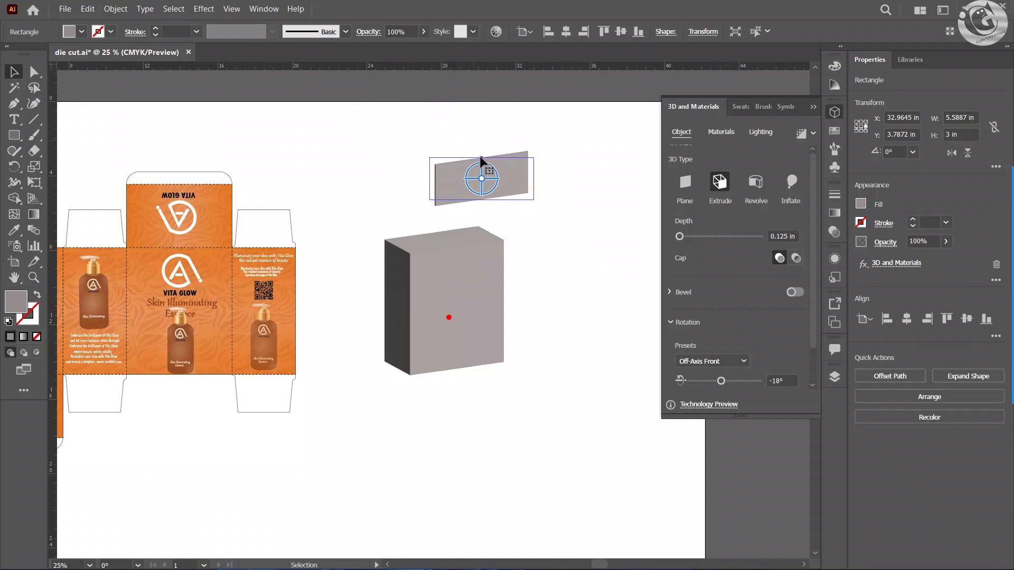
key("ctrl+z")
key("ctrl+z")
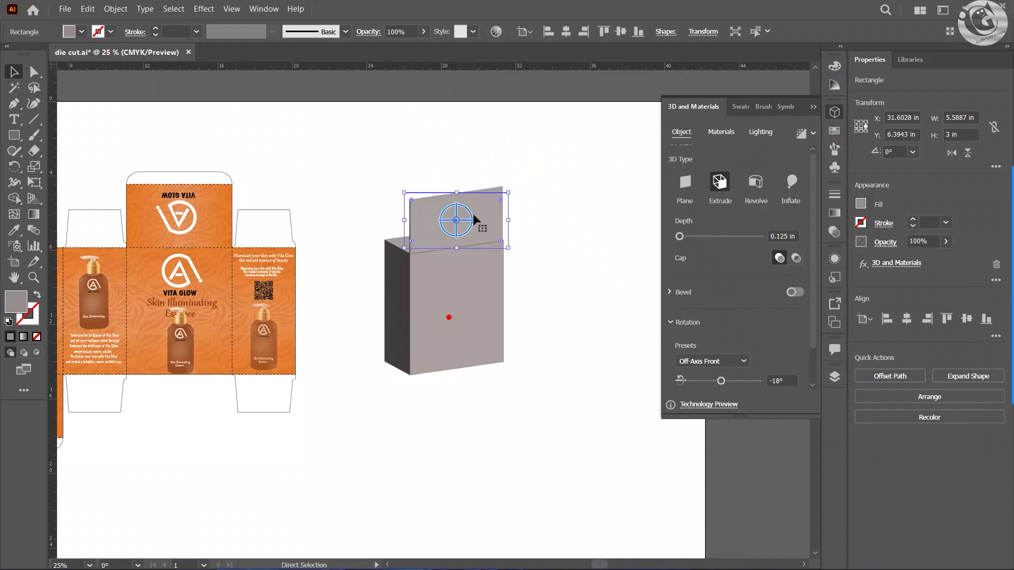
Step: Reduce the lid piece's extrusion depth to 0 in so it becomes a flat panel
mouse_move(477, 219)
left_mouse_down()
mouse_move(496, 189)
mouse_move(473, 229)
left_mouse_up()
left_click_drag(678, 237, 674, 239)
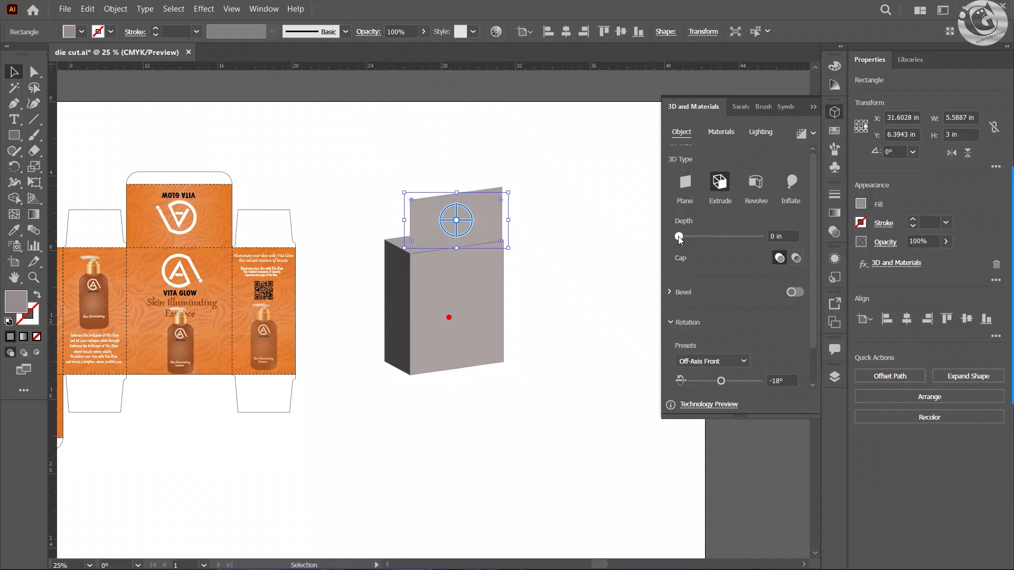
left_click(511, 223)
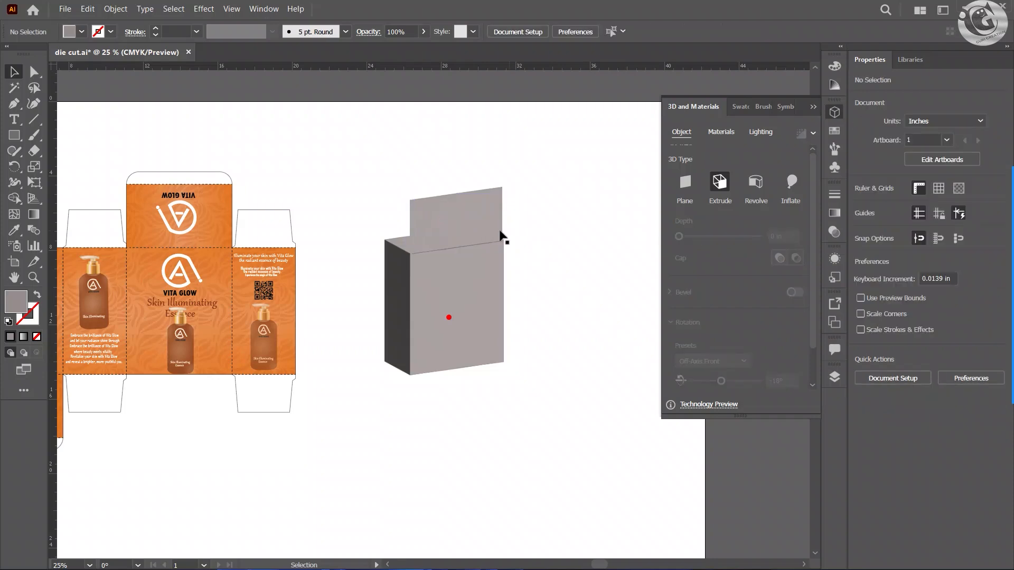
left_click_drag(486, 227, 487, 230)
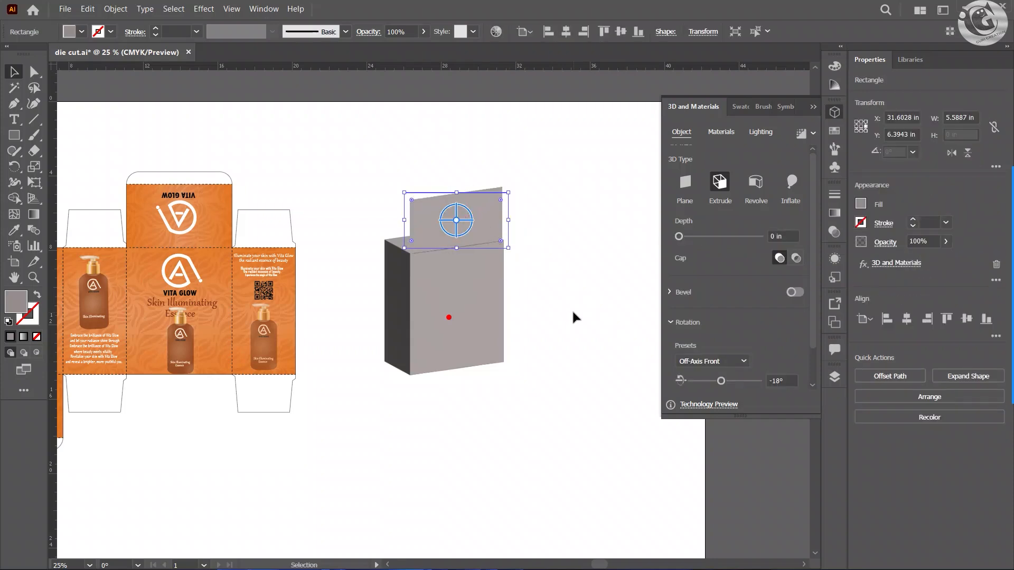
left_click(572, 309)
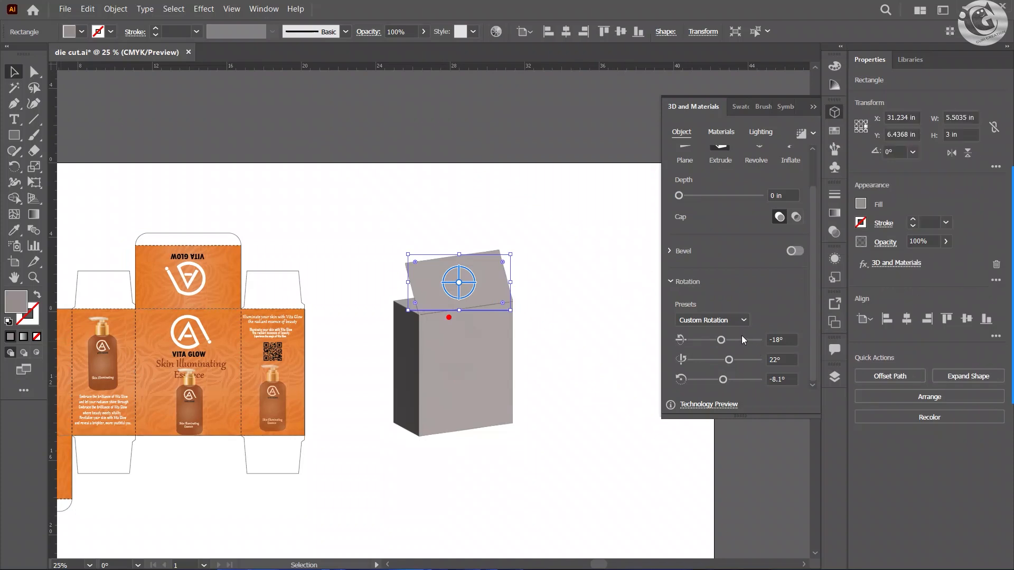
Step: Tilt the lid panel above the box by setting its X-axis rotation to about -21°
left_click_drag(722, 340, 720, 340)
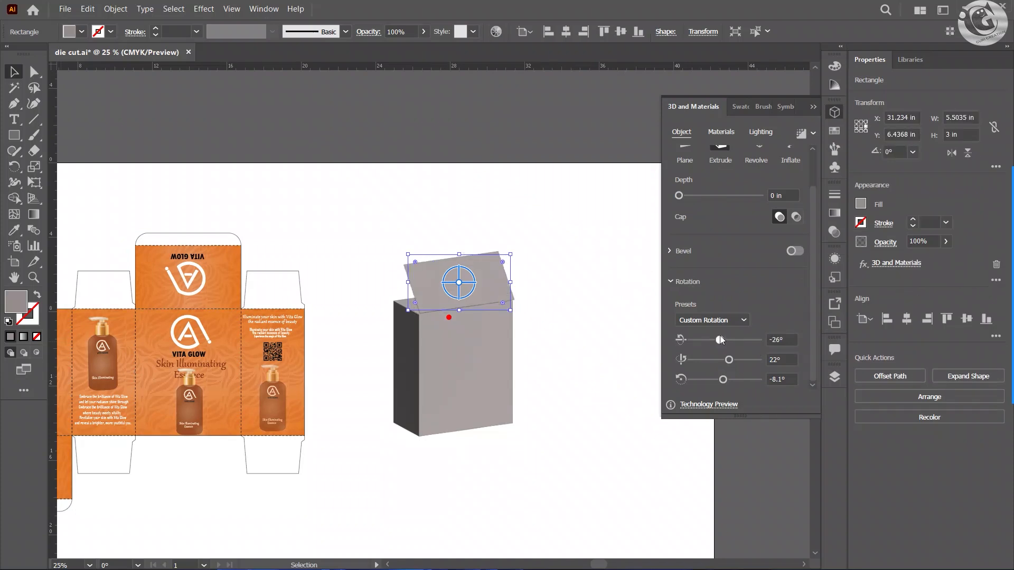
scroll(557, 309, "up", 3)
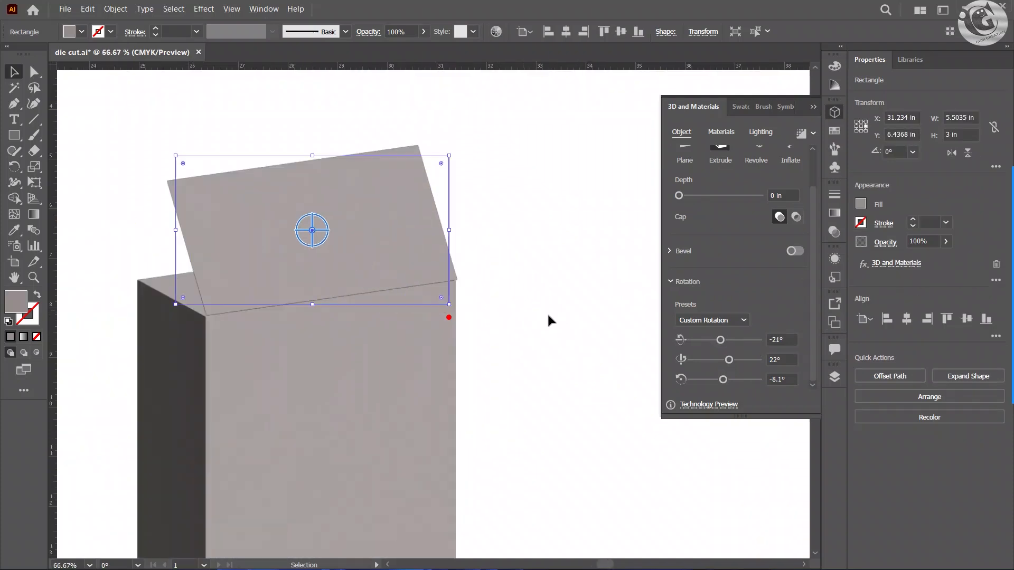
left_click_drag(720, 339, 720, 338)
left_click(543, 331)
scroll(482, 331, "down", 1)
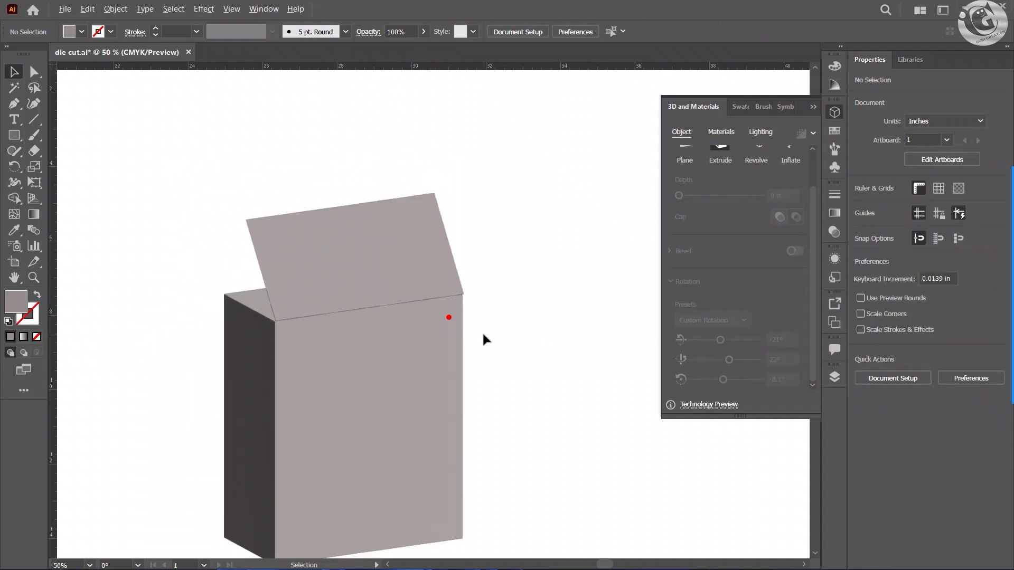
Step: Nudge the tilted lid panel slightly upward from the box's top front edge
left_click_drag(356, 274, 355, 260)
left_click(477, 359)
scroll(478, 359, "down", 3)
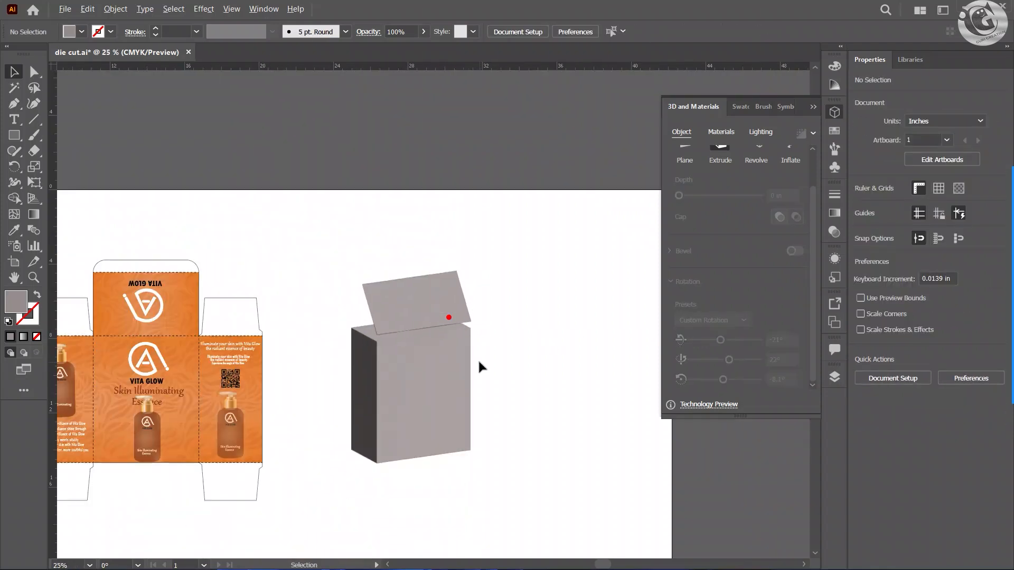
Step: Duplicate the rounded tuck-flap outline from the top of the die cut into the empty area above the 3D box
scroll(489, 354, "up", 2)
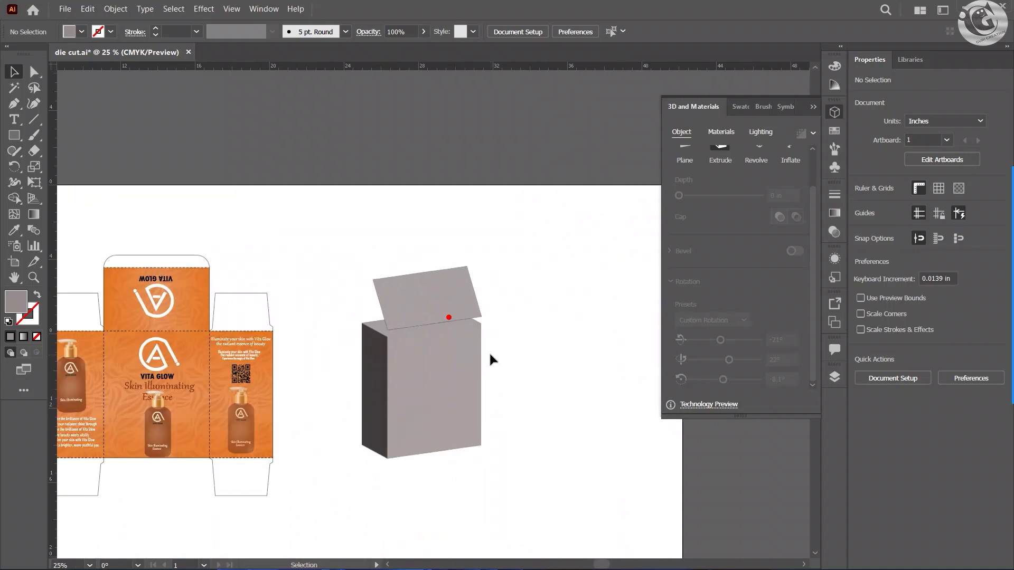
left_click_drag(489, 352, 575, 267)
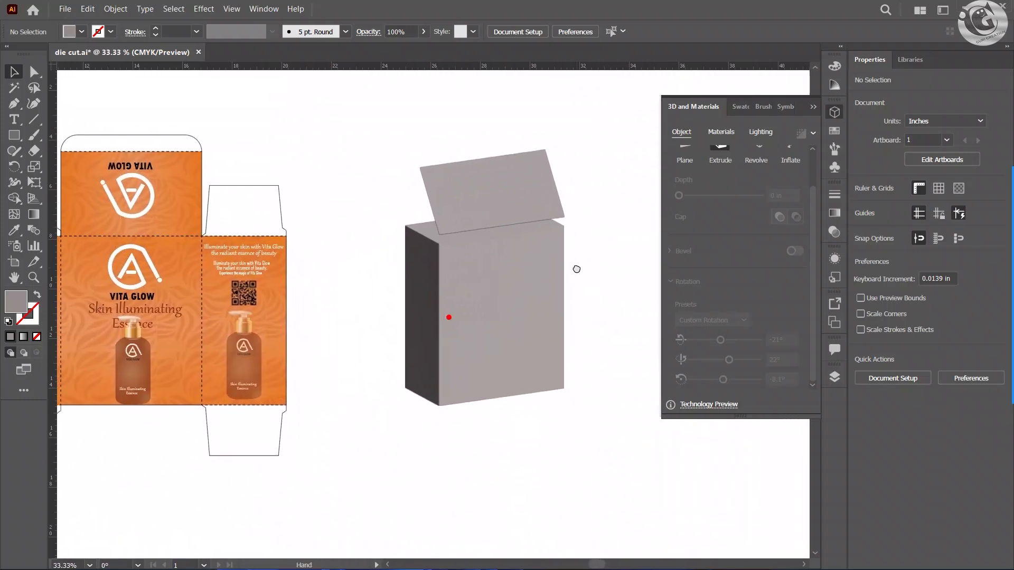
left_click(815, 107)
left_click_drag(600, 208, 568, 226)
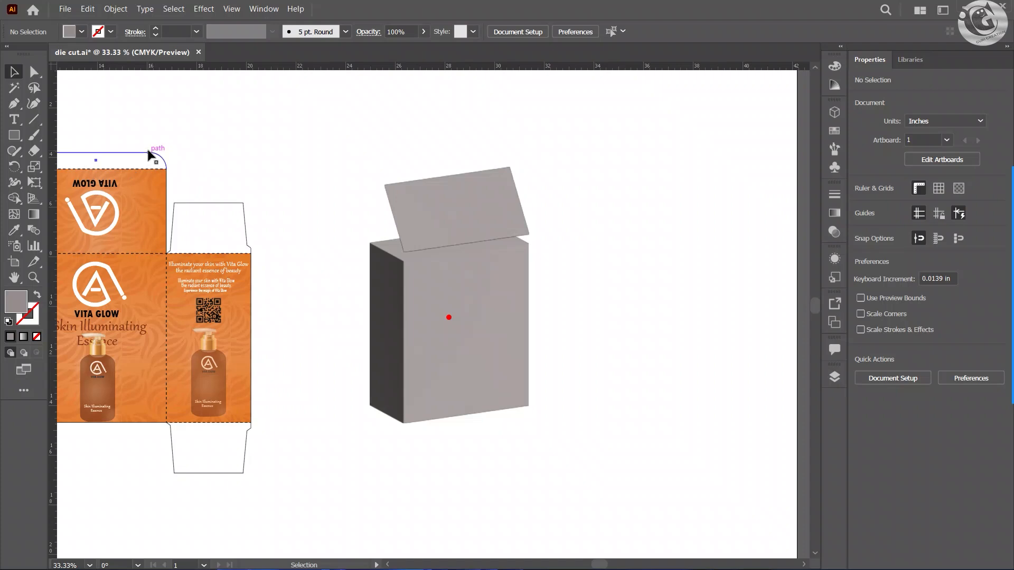
left_click_drag(151, 154, 576, 125)
Step: Close the copied tuck-flap outline by joining its two open ends with a straight bottom edge
key("a")
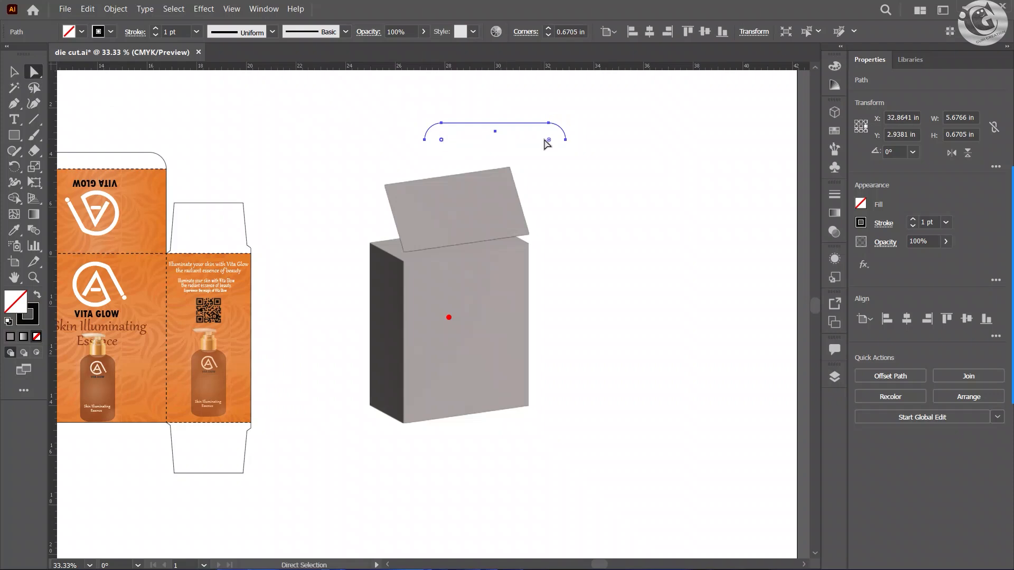
double_click(549, 140)
key("Return")
key("v")
key("a")
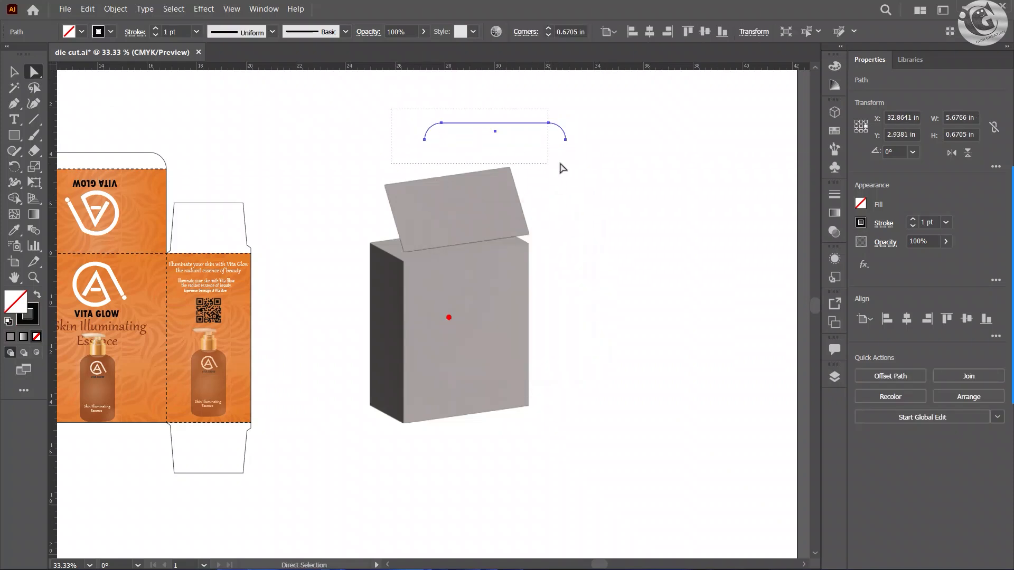
right_click(551, 139)
left_click(587, 264)
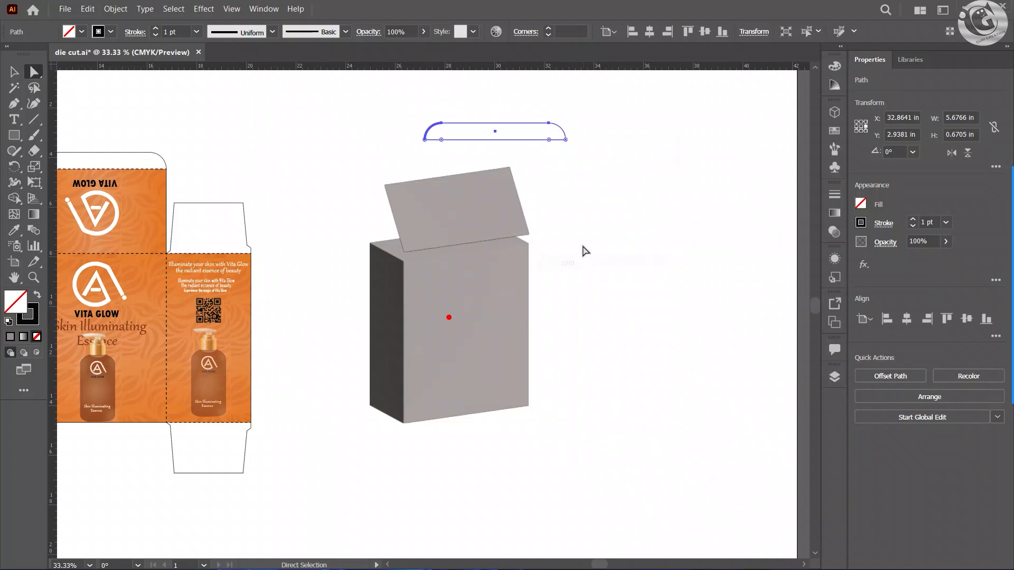
left_click(583, 190)
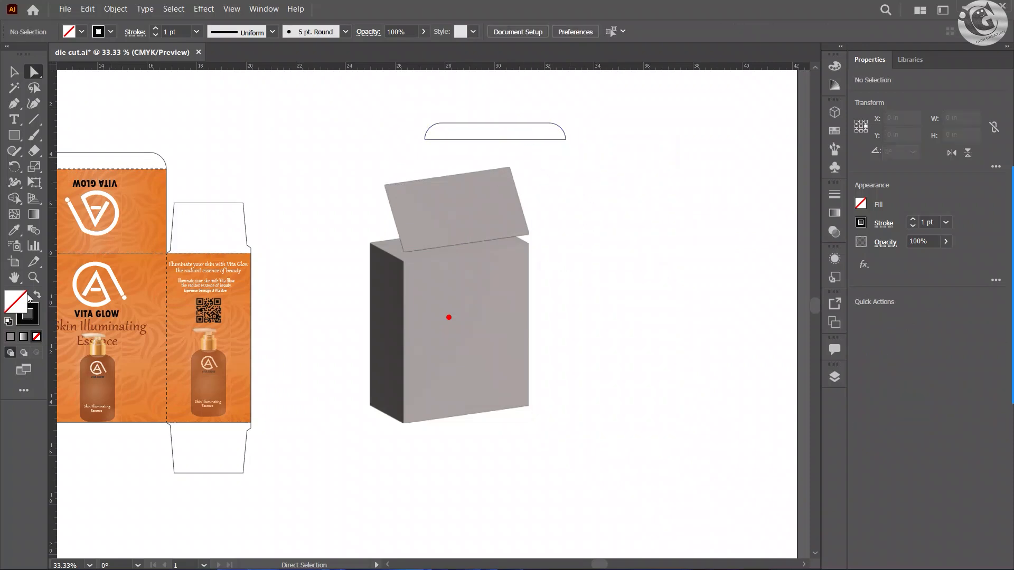
Step: Give the closed tuck flap the 3D box's grey fill with no stroke by sampling the box
left_click(470, 140)
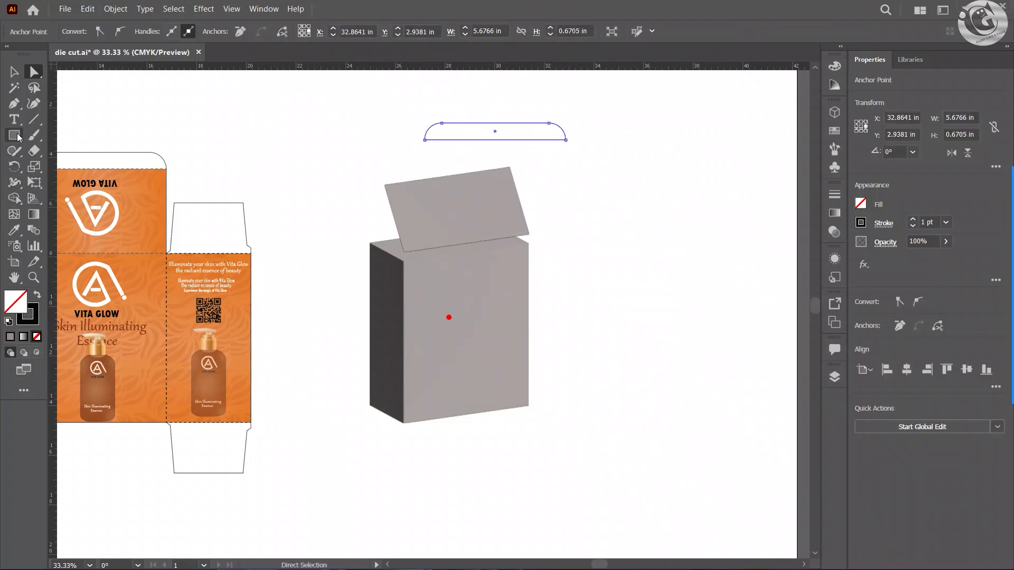
left_click(438, 271)
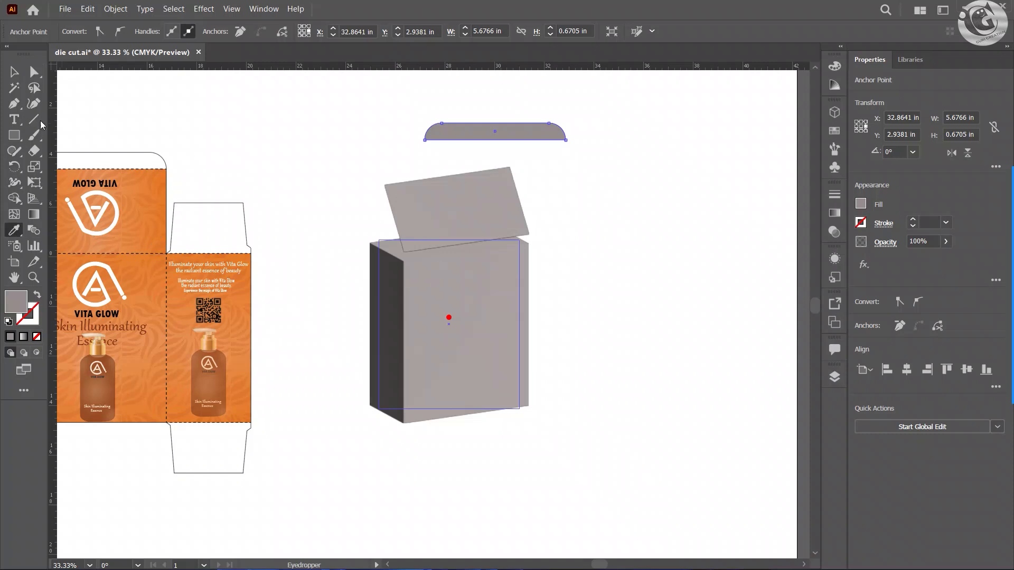
key("v")
Step: Apply the 3D Extrude & Bevel effect to the tuck flap and set its depth to 0 in
left_click(468, 131)
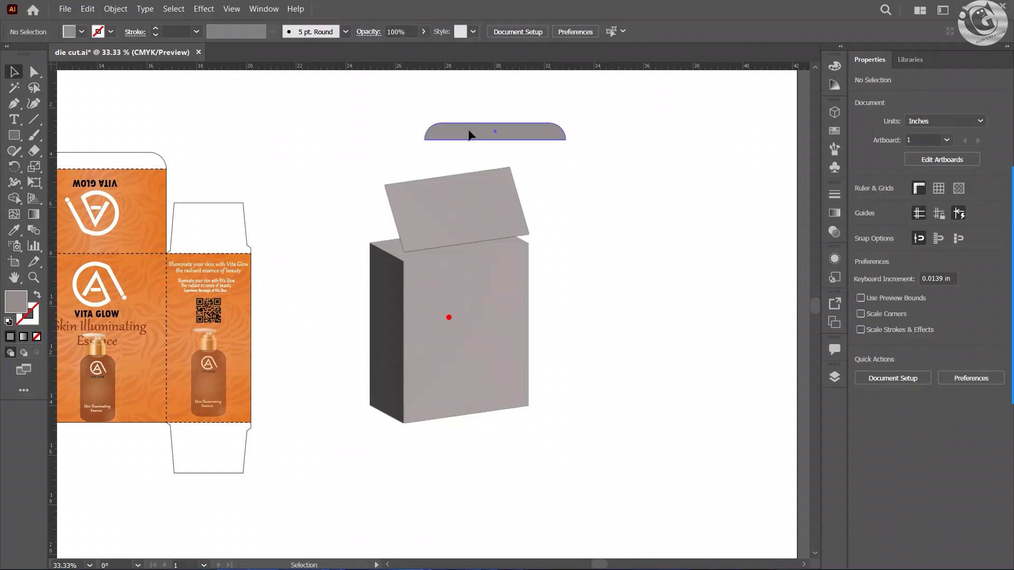
left_click(264, 9)
mouse_move(222, 11)
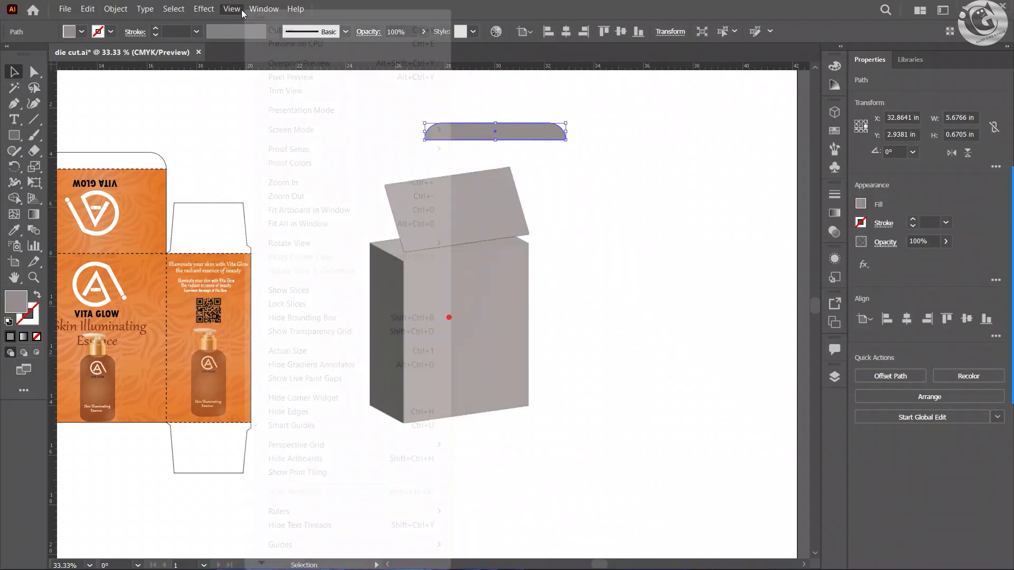
left_click(215, 12)
left_click(215, 13)
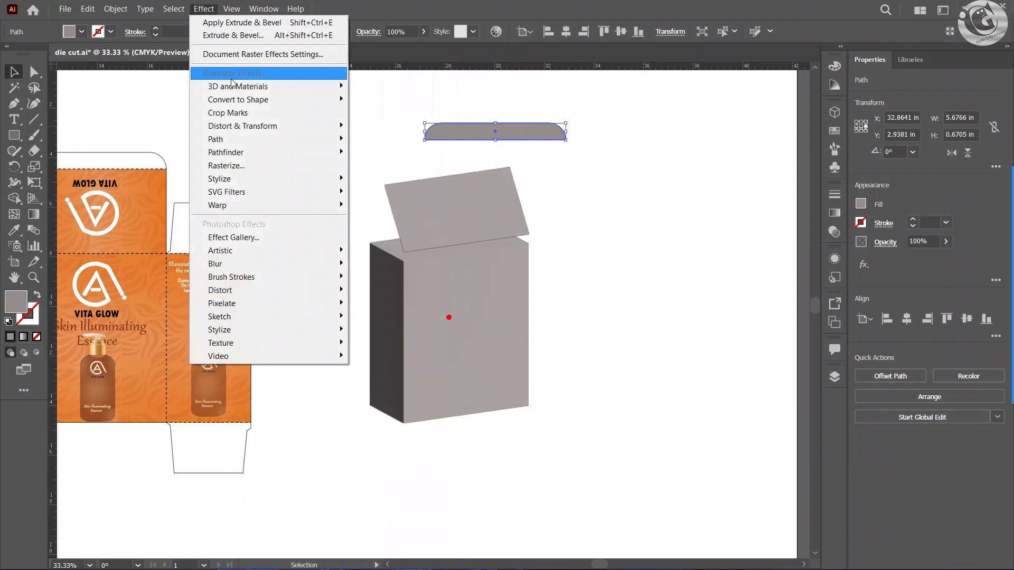
left_click(232, 35)
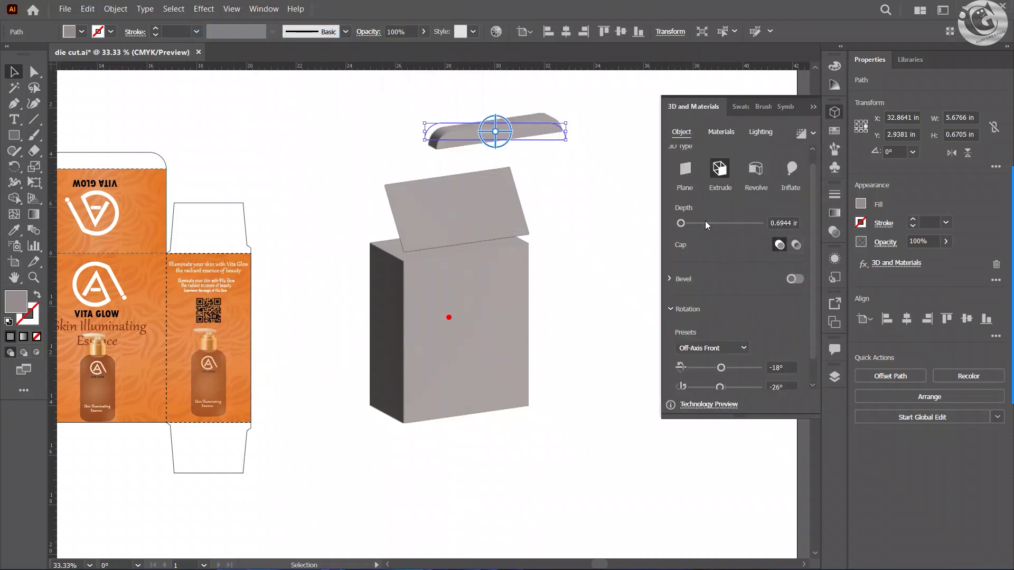
left_click_drag(675, 225, 669, 227)
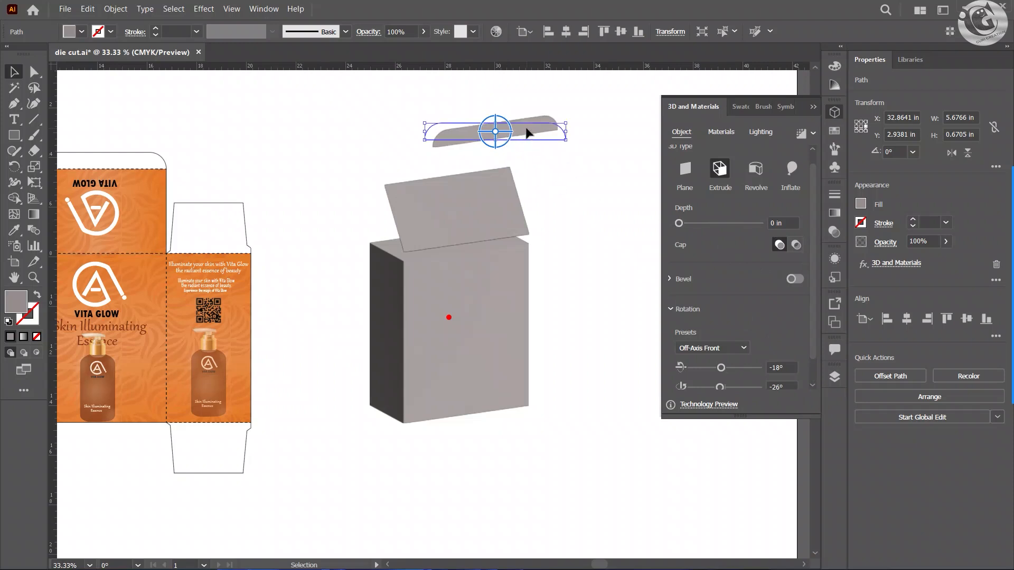
Step: Place the tuck flap just above the lid's top edge and set its X-axis rotation to 21°
left_click_drag(526, 132, 477, 166)
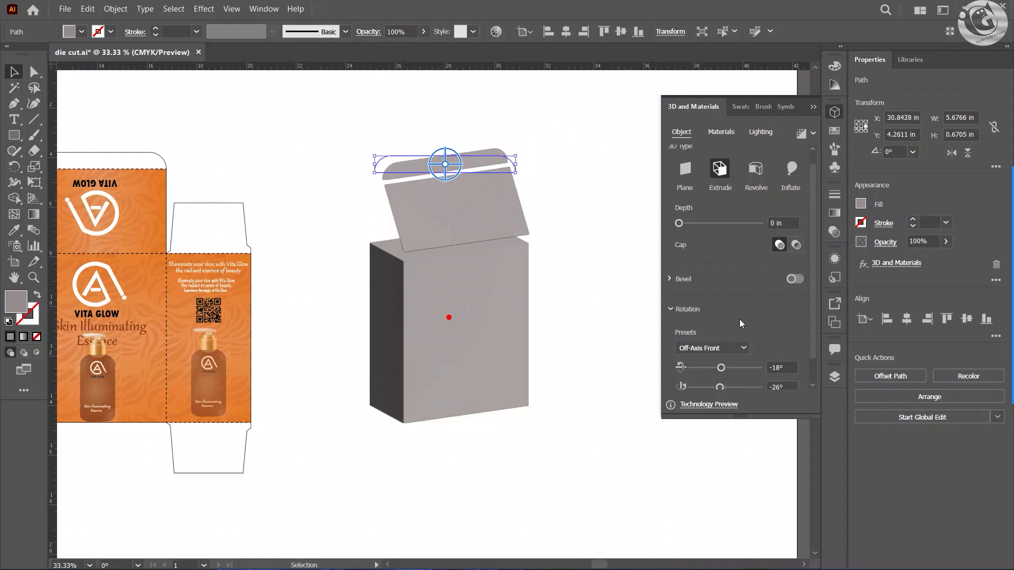
left_click_drag(726, 372, 725, 368)
key("ctrl+z")
scroll(459, 181, "up", 2)
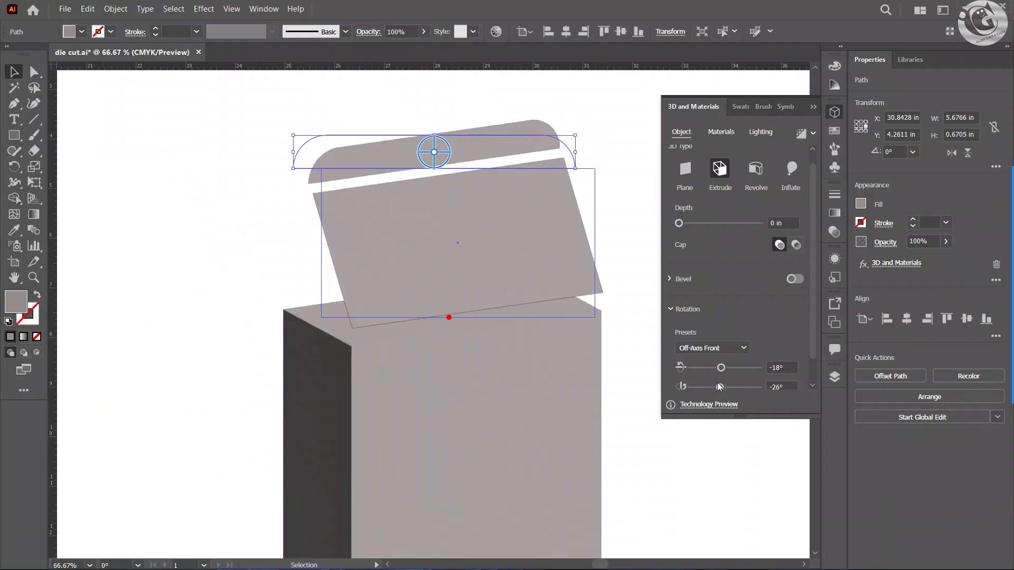
mouse_move(719, 387)
left_mouse_down()
mouse_move(719, 369)
mouse_move(729, 370)
left_mouse_up()
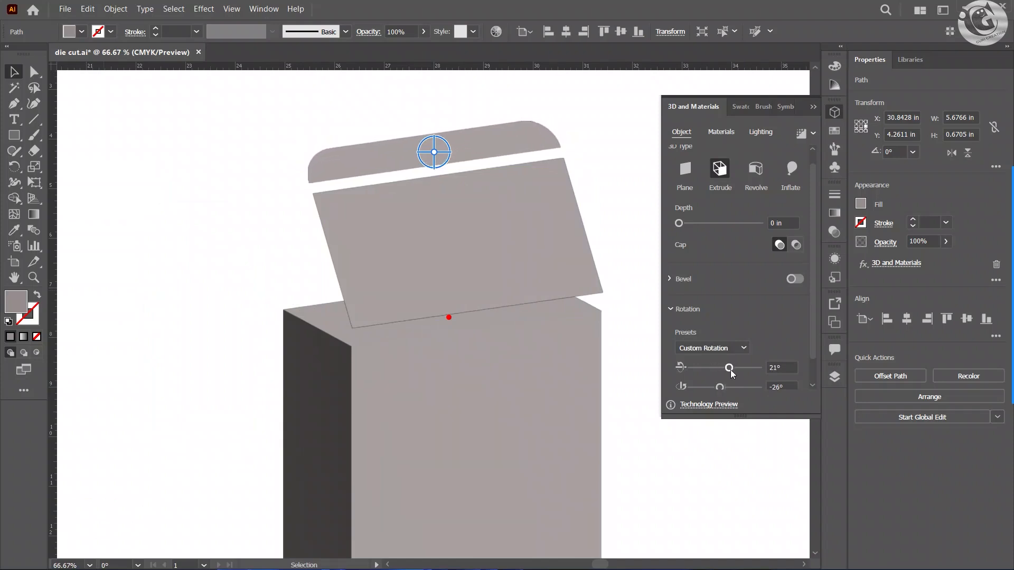
left_click(813, 107)
key("ctrl+minus")
key("ctrl+minus")
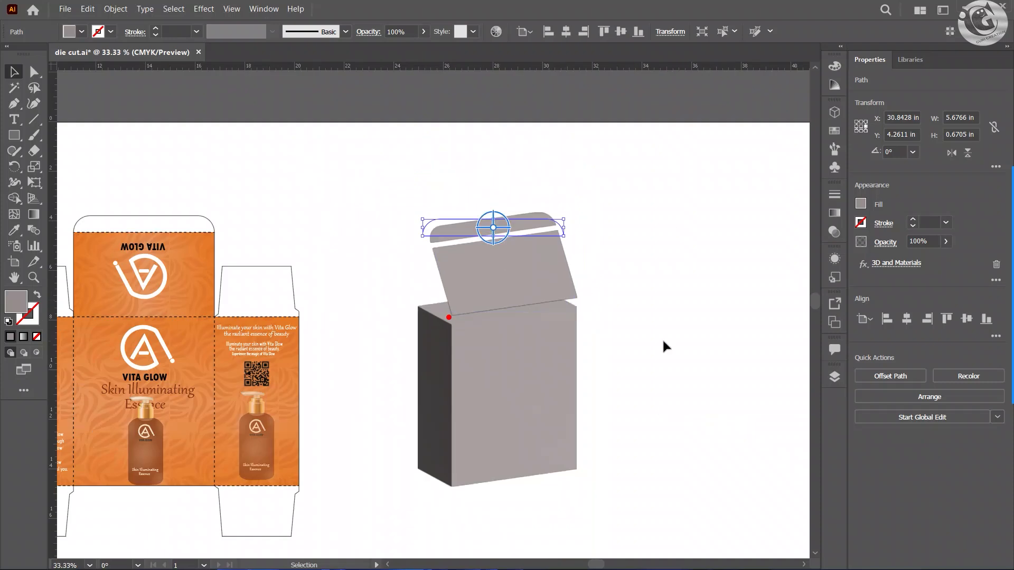
left_click(658, 353)
Step: Change the tuck flap's fill colour to the slightly warmer grey #998C8C
left_click_drag(640, 360, 604, 323)
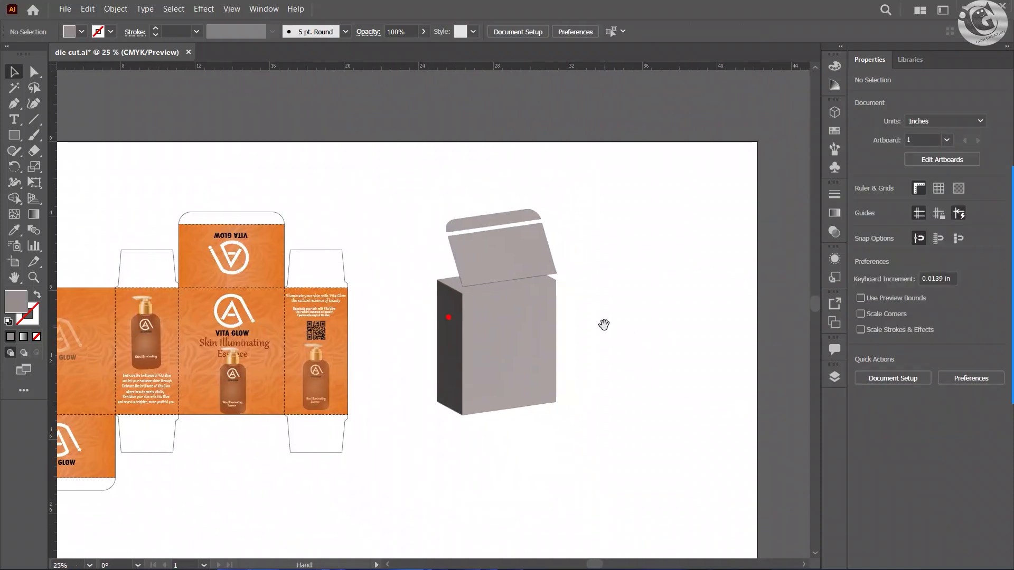
key("ctrl+plus")
key("ctrl+plus")
left_click(457, 255)
double_click(16, 301)
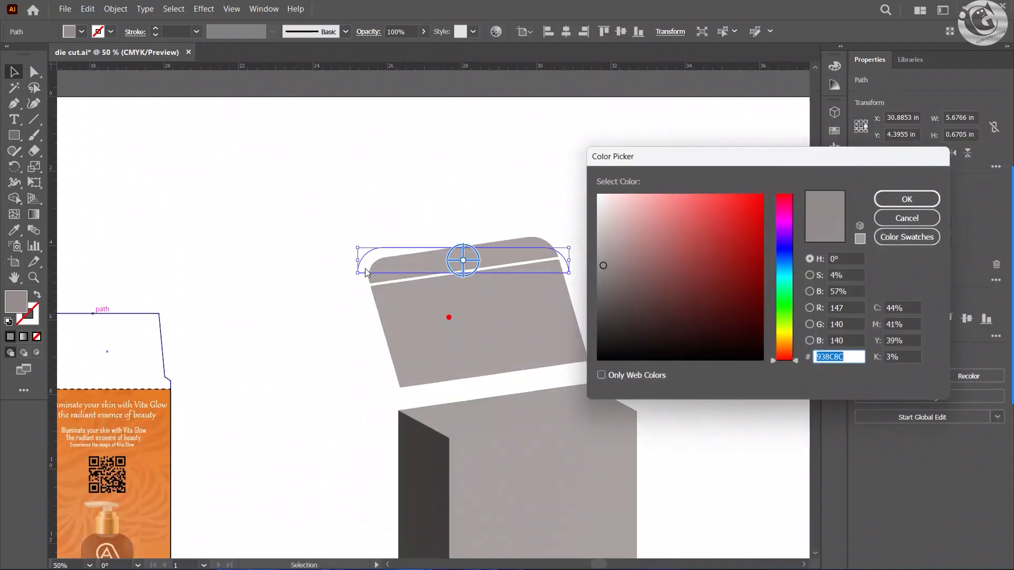
left_click(629, 327)
left_click(611, 260)
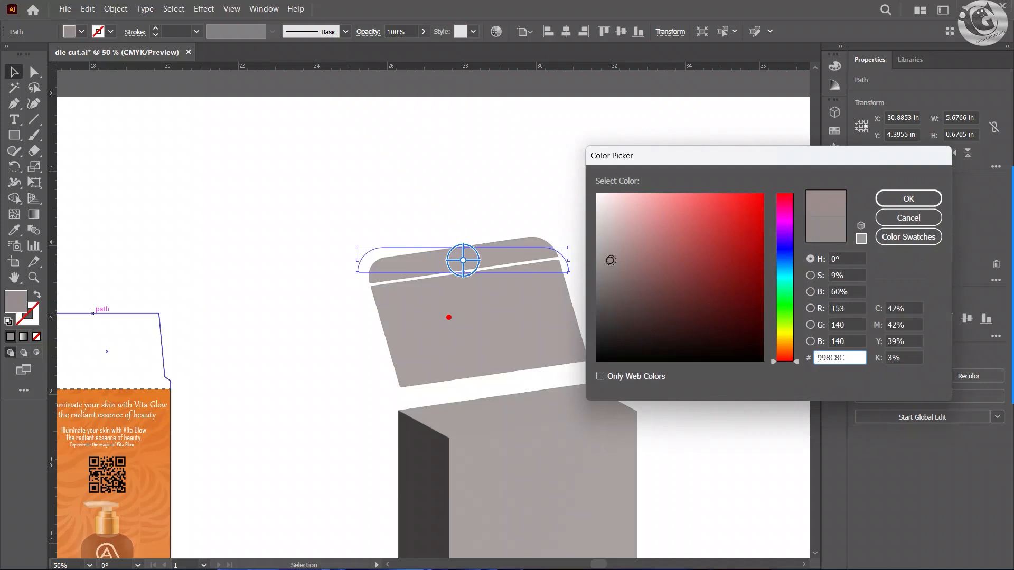
left_click(904, 198)
left_click(699, 237)
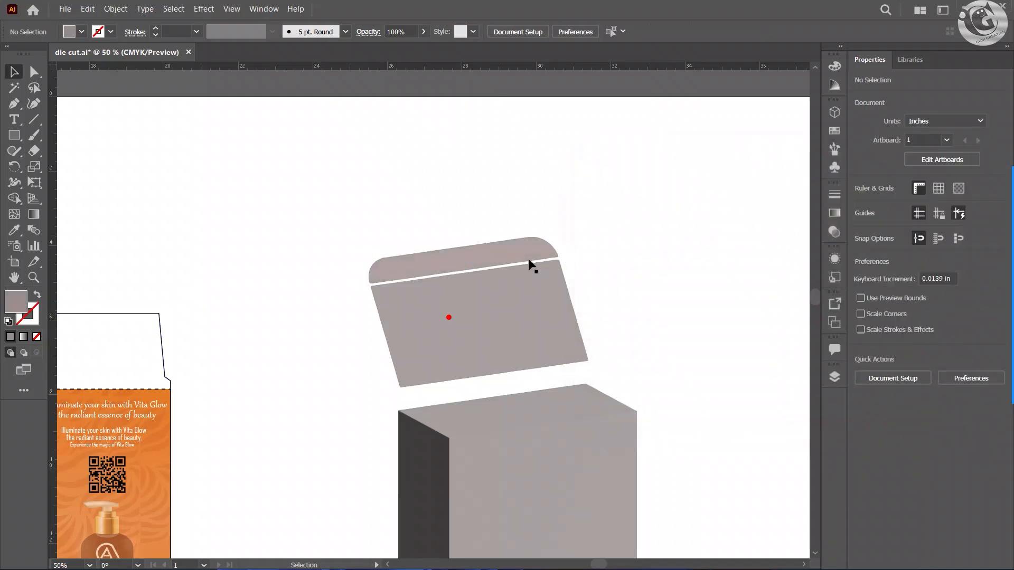
Step: Darken the tuck flap's fill colour to #685F5F
left_click(526, 260)
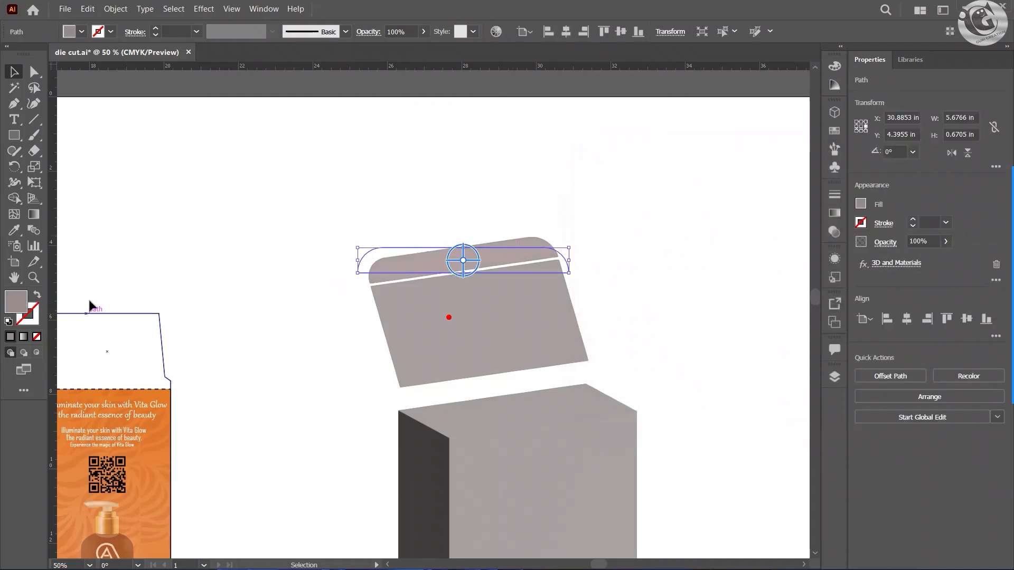
double_click(17, 303)
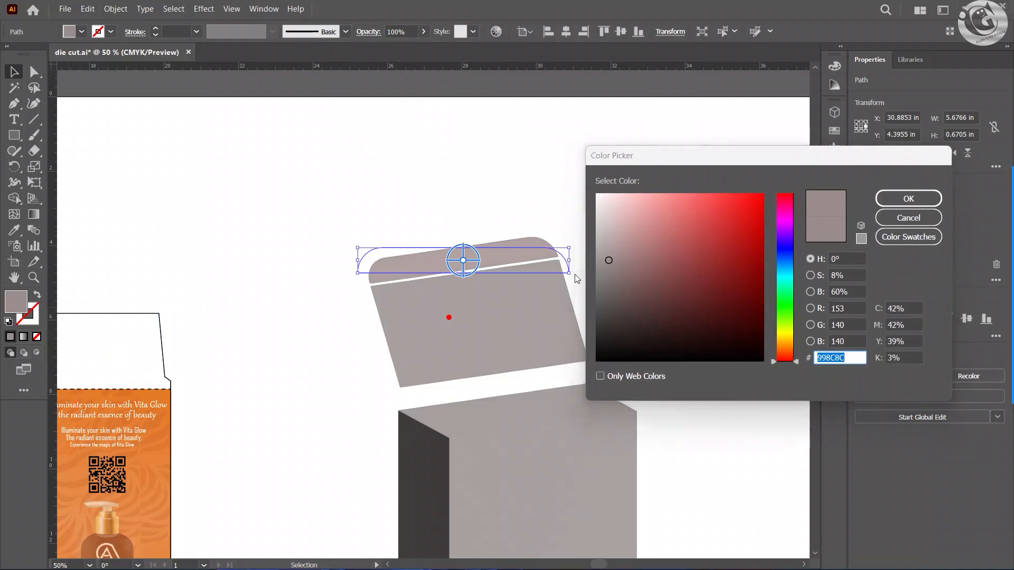
left_click_drag(607, 261, 607, 292)
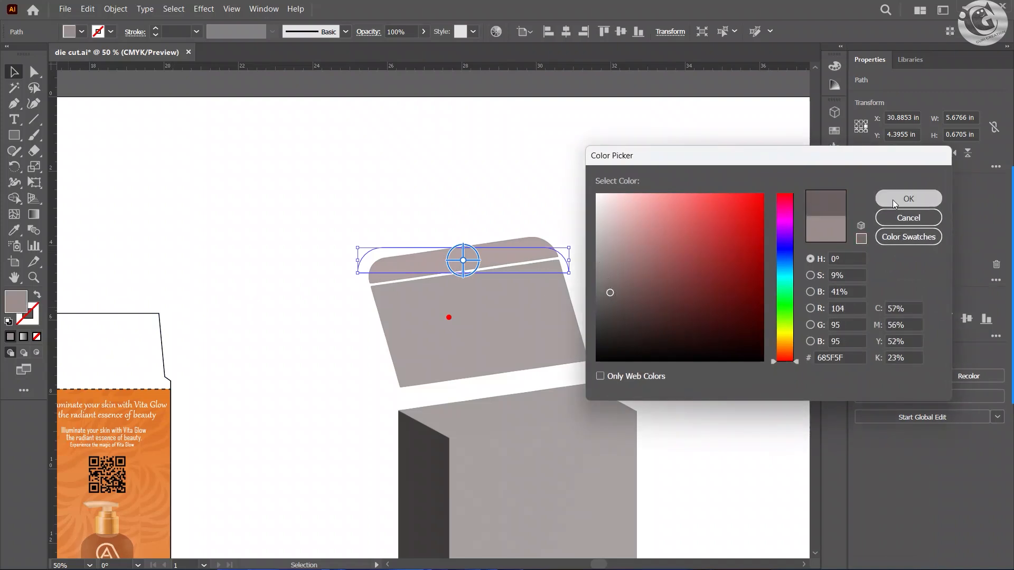
left_click(908, 198)
left_click(708, 226)
scroll(627, 274, "down", 1)
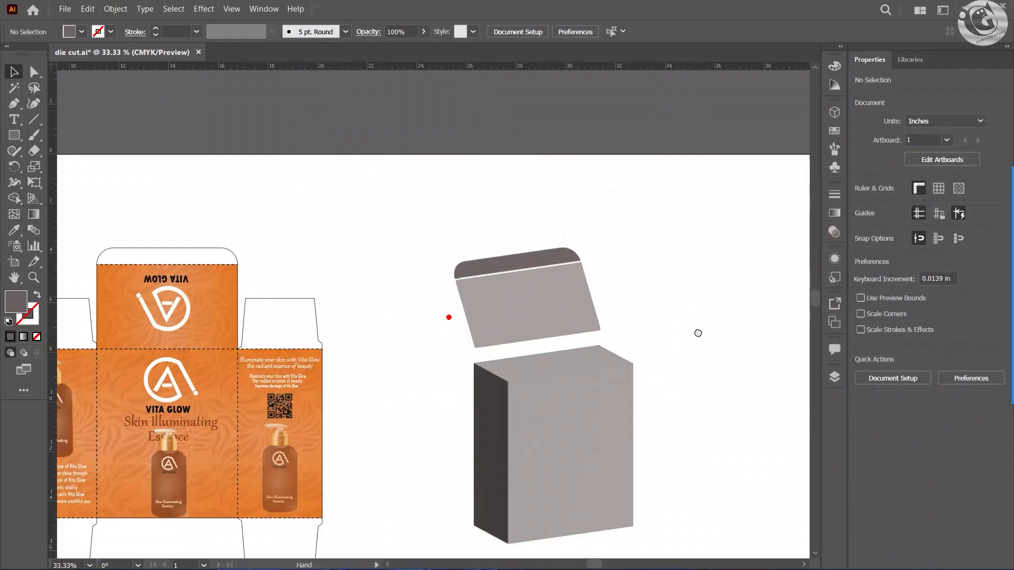
left_click_drag(699, 334, 667, 265)
left_click(536, 331)
left_click(689, 269)
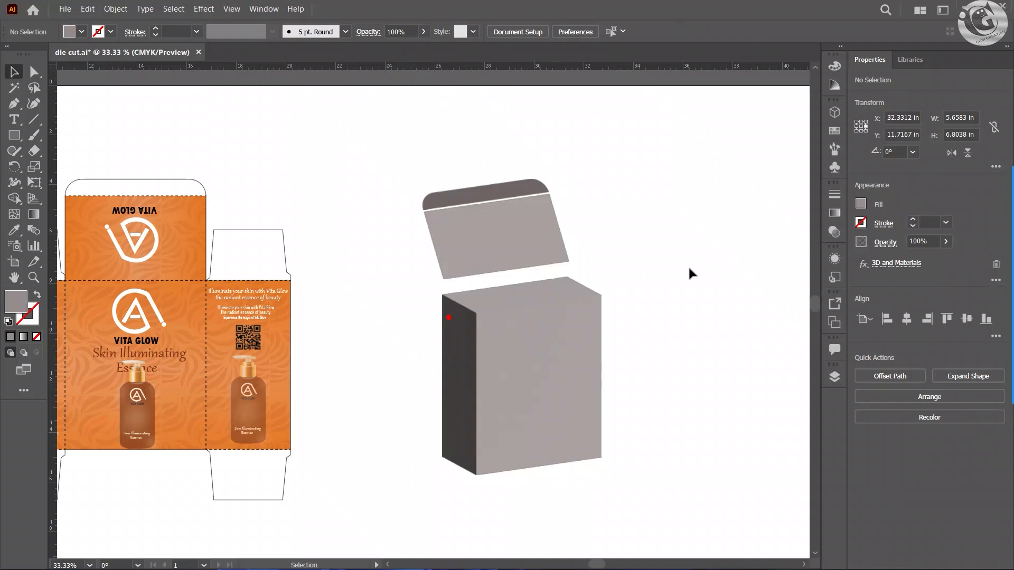
left_click(565, 339)
left_click(664, 332)
left_click(467, 230)
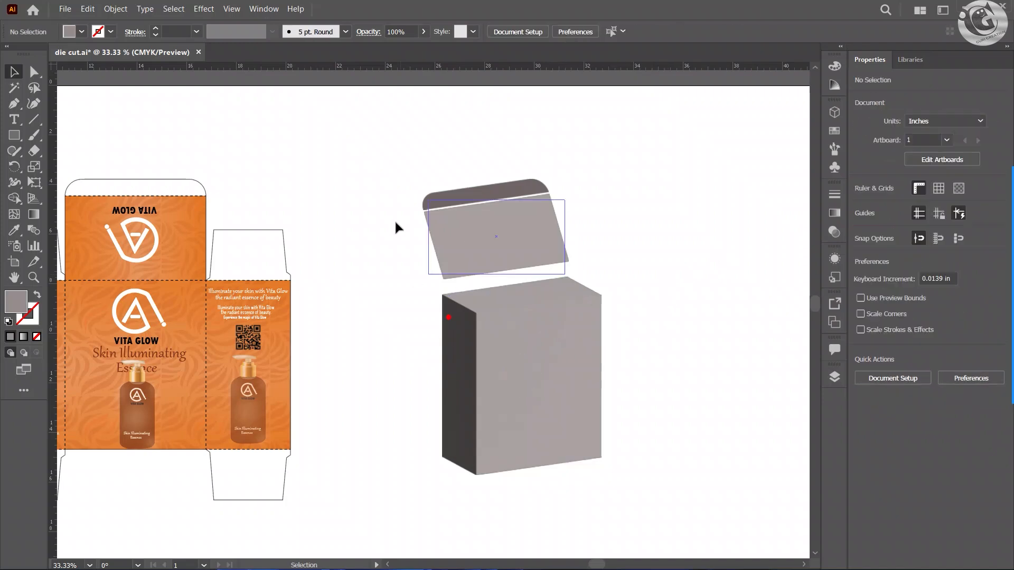
left_click(398, 226)
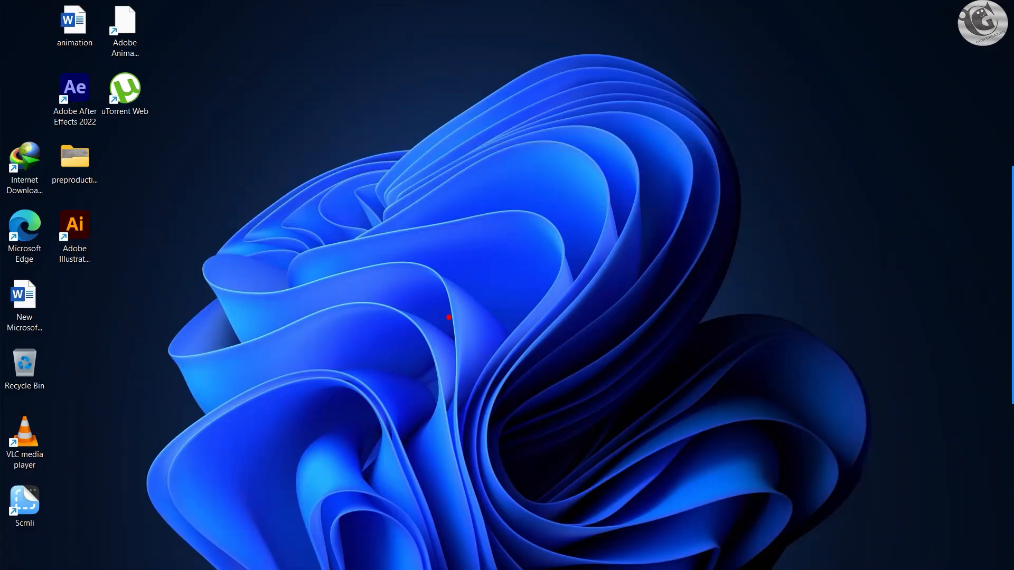
Step: Switch to Photoshop and create a new portrait A4 print document measured in pixels, 2480 x 3508 px at 300 ppi
left_click(405, 554)
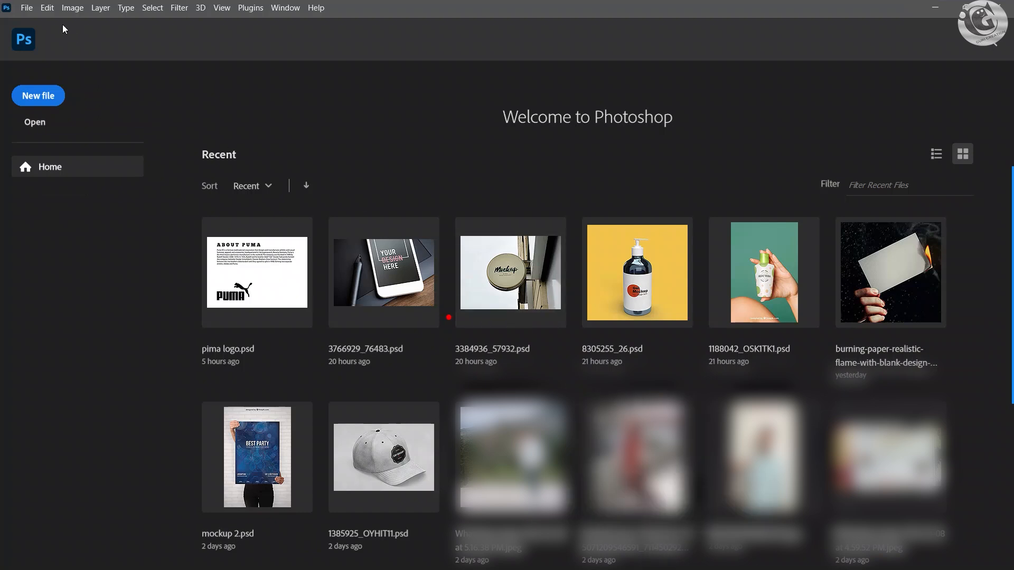
left_click(26, 7)
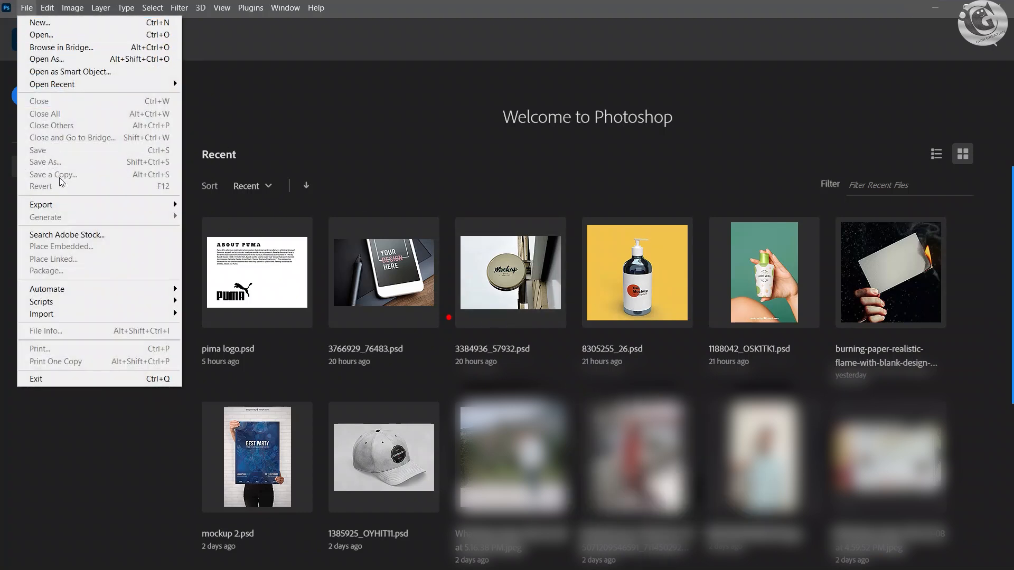
left_click(45, 22)
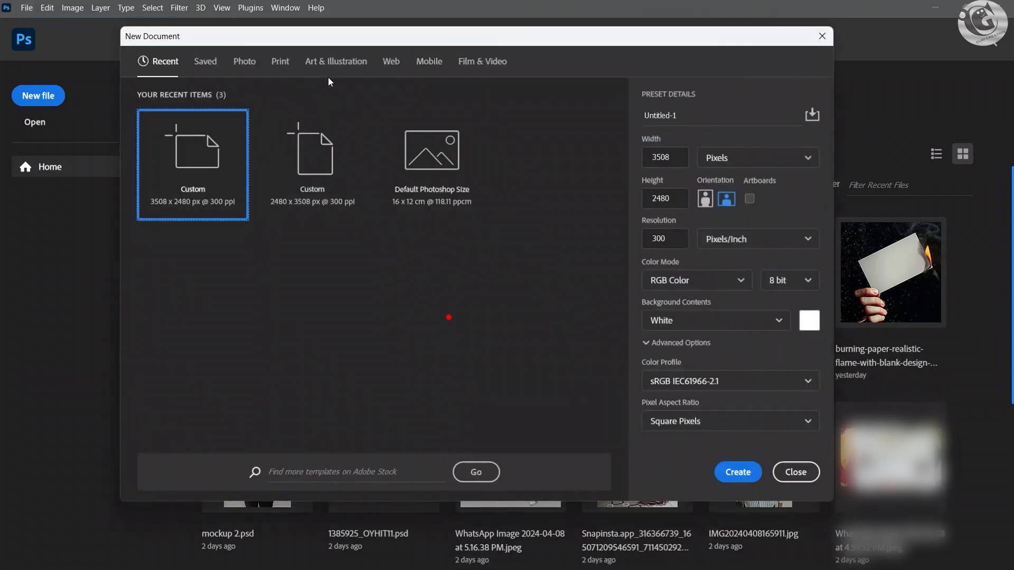
left_click(280, 61)
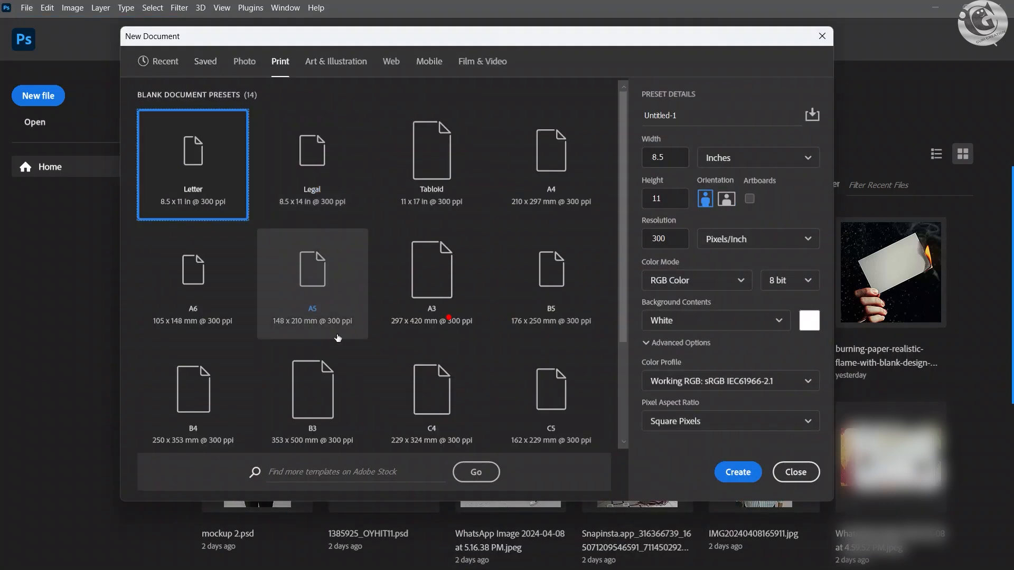
left_click(530, 168)
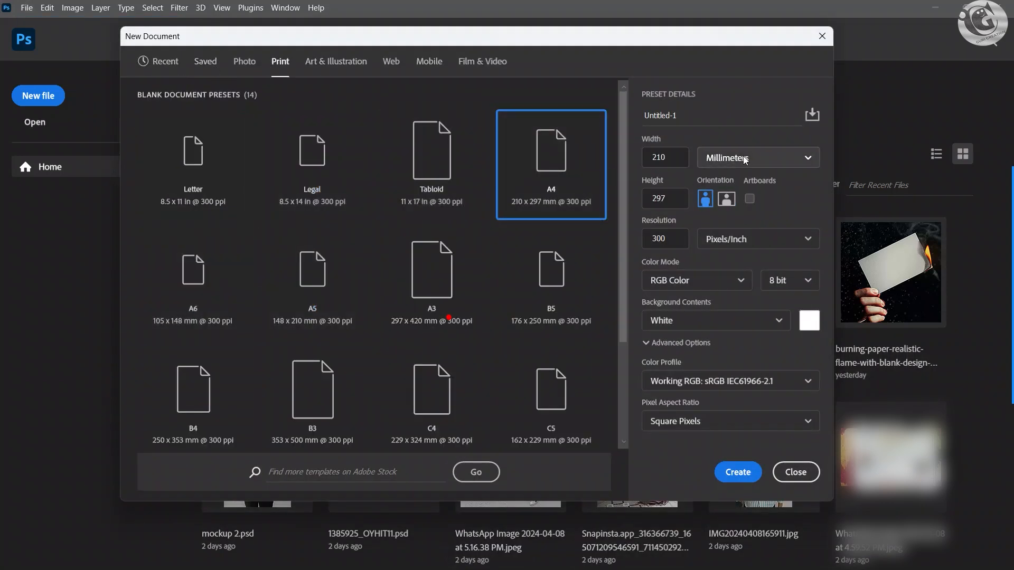
left_click(744, 158)
left_click(717, 184)
left_click(738, 472)
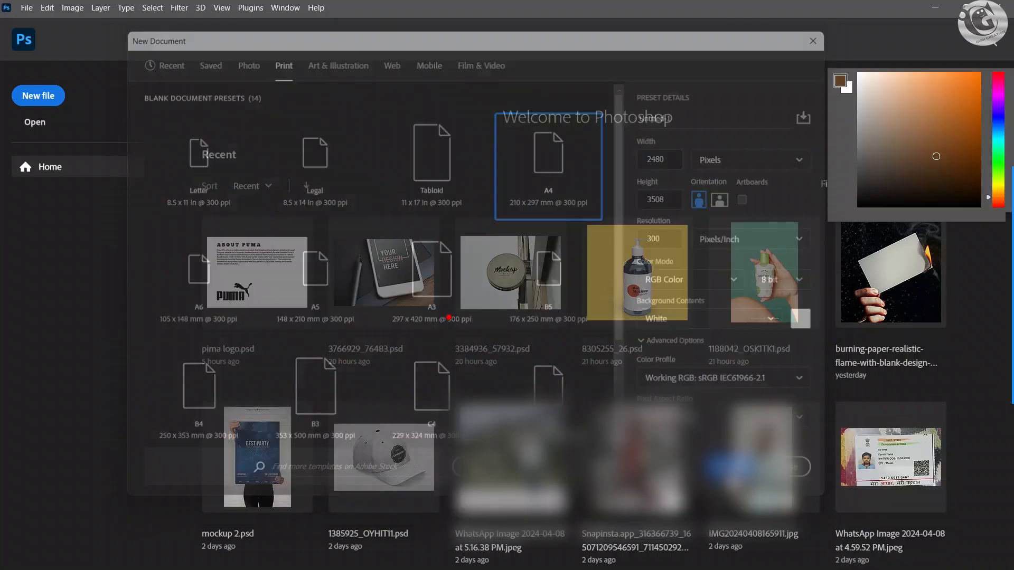
Step: Extend the canvas equally on both sides with the Crop tool to a landscape format about 5646 px wide
scroll(425, 349, "down", 1)
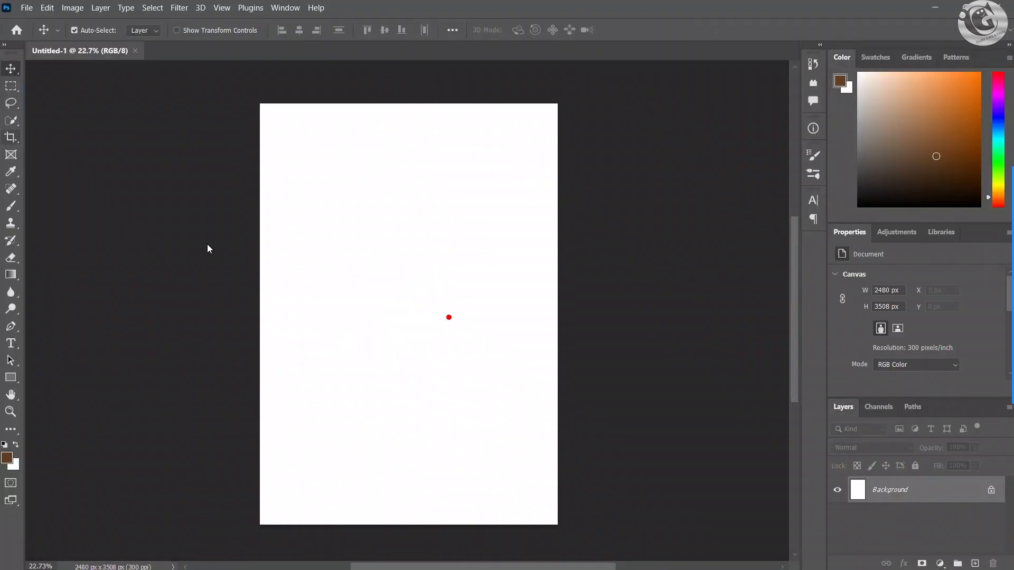
key("c")
left_click_drag(260, 317, 69, 319)
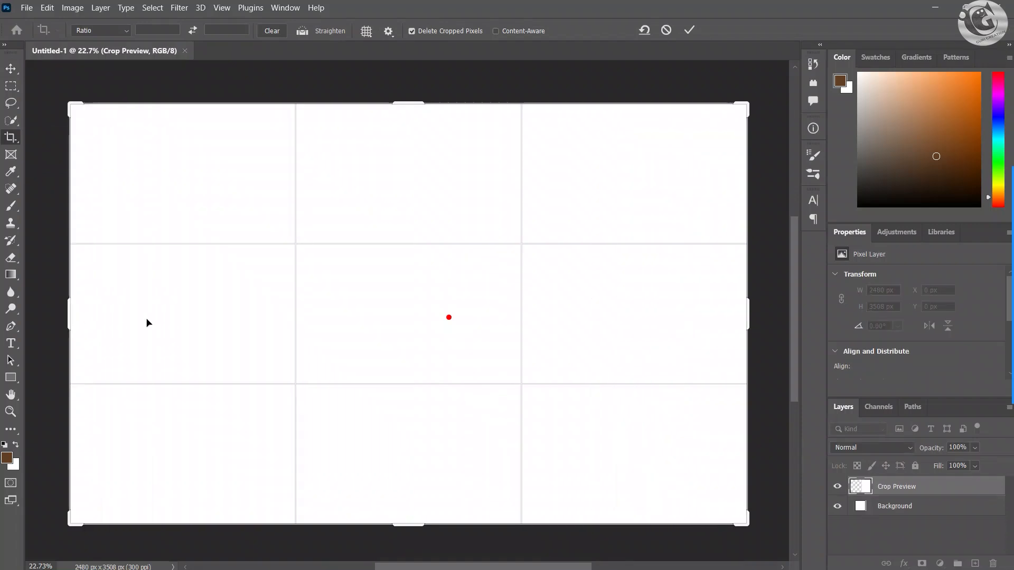
left_click(10, 68)
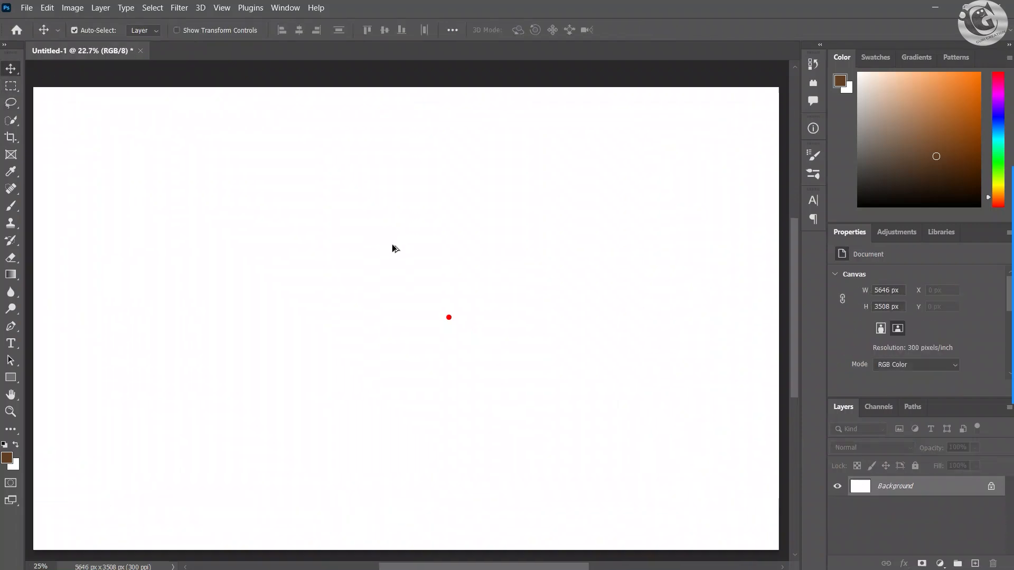
left_click_drag(392, 250, 443, 250)
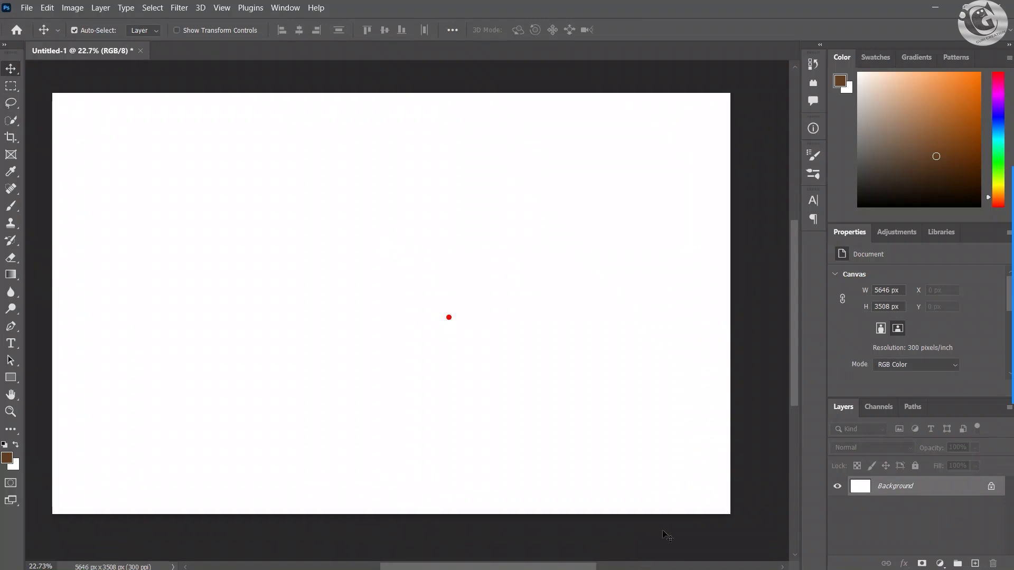
Step: Switch to Illustrator and copy the grey 3D box body
left_click(929, 5)
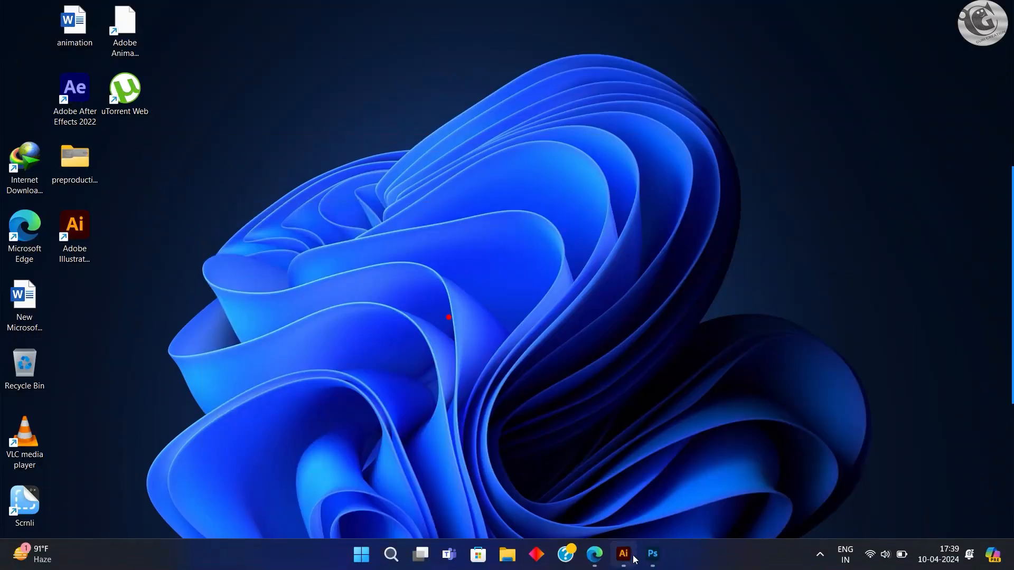
left_click(624, 556)
left_click_drag(395, 292, 649, 480)
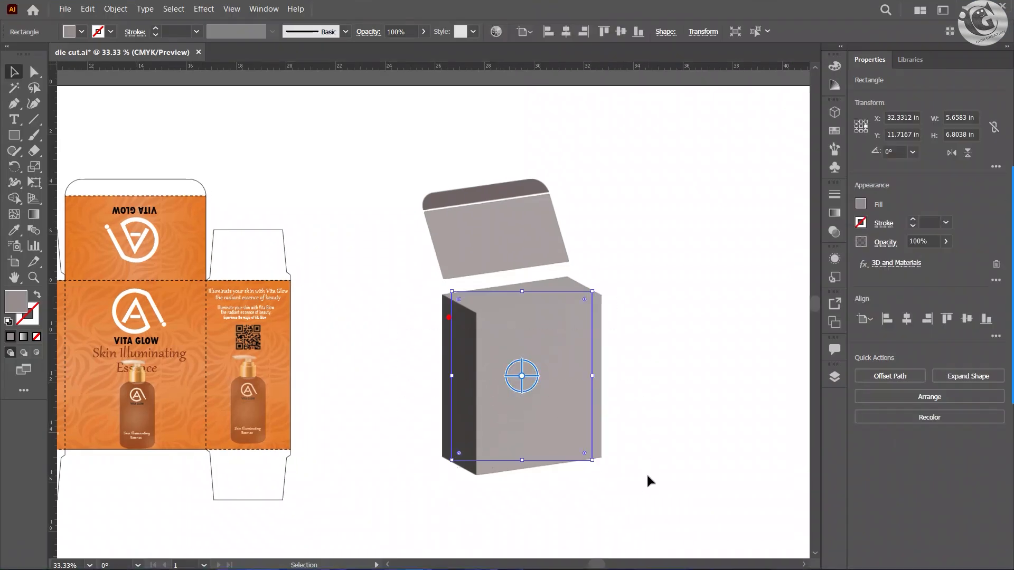
key("ctrl")
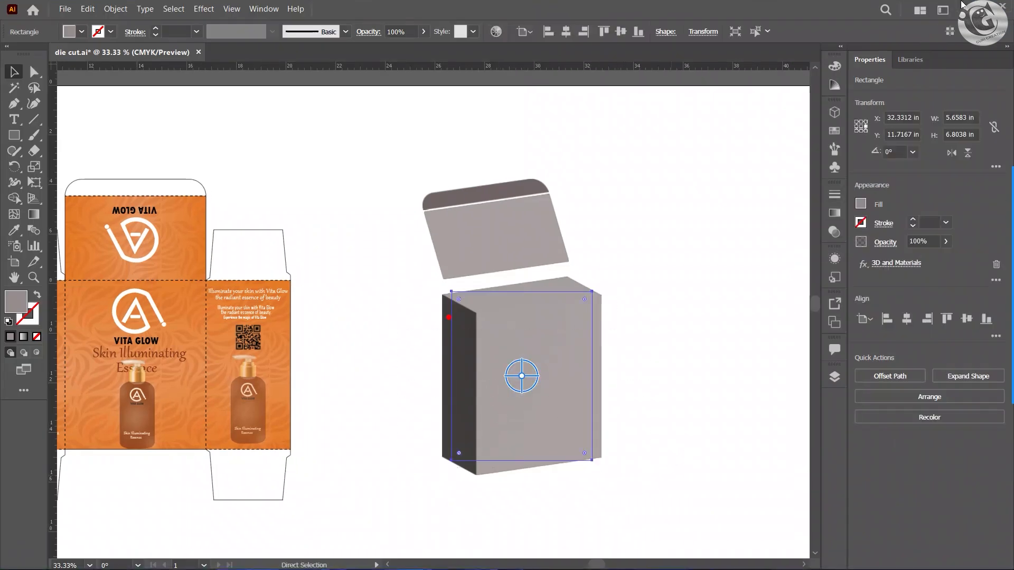
Step: Switch to Photoshop and paste the copied box body as a smart object
left_click(965, 5)
mouse_move(664, 566)
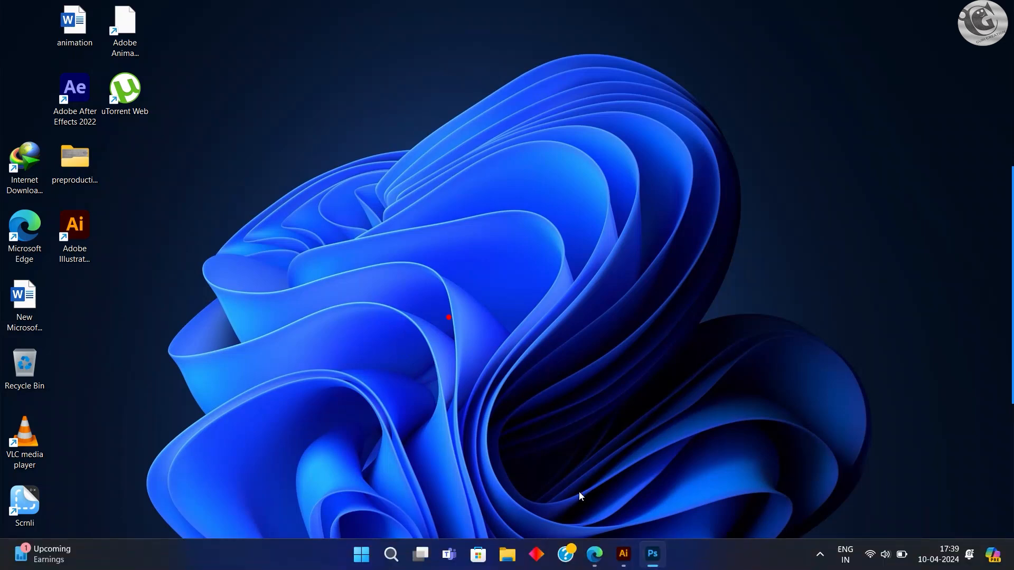
left_click(650, 550)
left_click(891, 29)
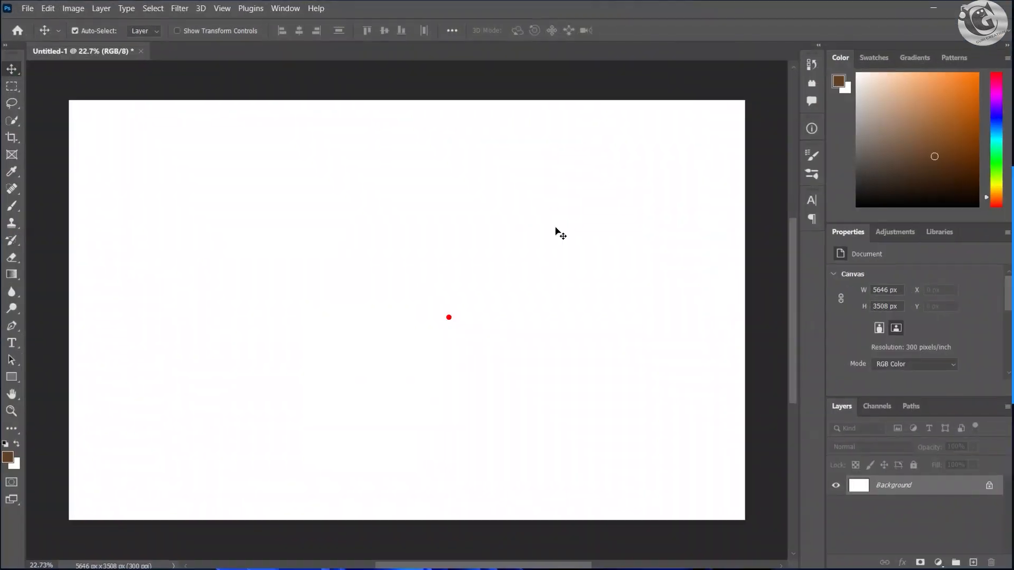
key("ctrl+v")
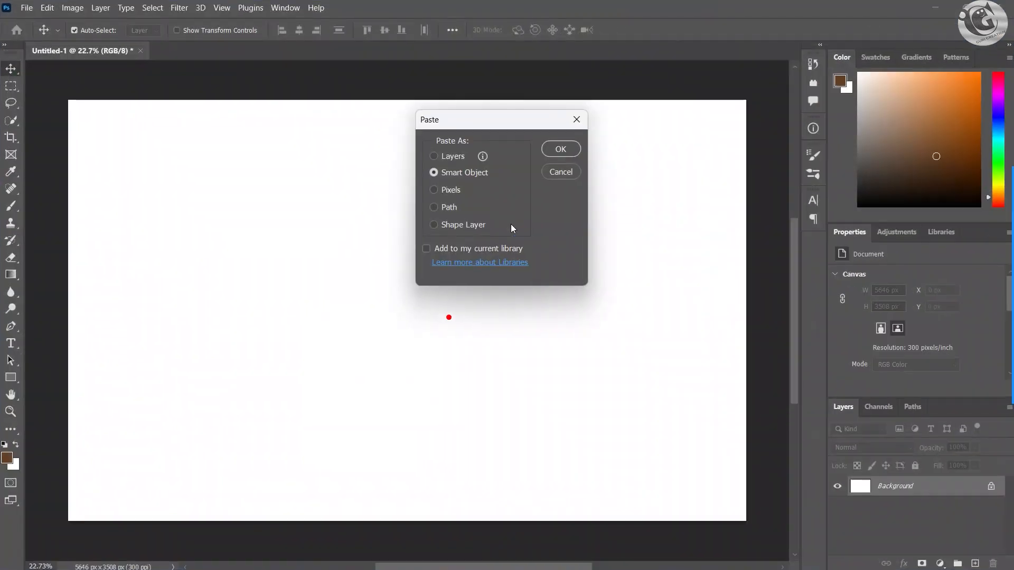
left_click(559, 149)
Step: Scale the pasted box to about 1605 x 2004 px and place it in the lower middle of the canvas
left_click_drag(437, 308, 436, 331)
left_click_drag(523, 475, 506, 451)
left_click_drag(458, 362, 445, 373)
key("Return")
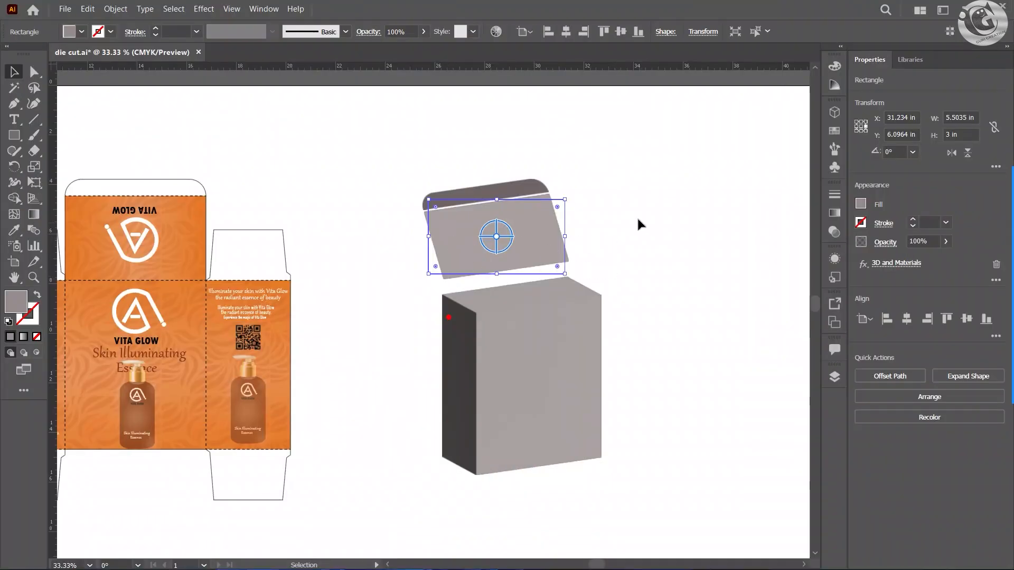
Step: Switch to Illustrator and copy the tilted lid panel above the box
left_click_drag(634, 197, 416, 290)
left_click(609, 219)
left_click(476, 272)
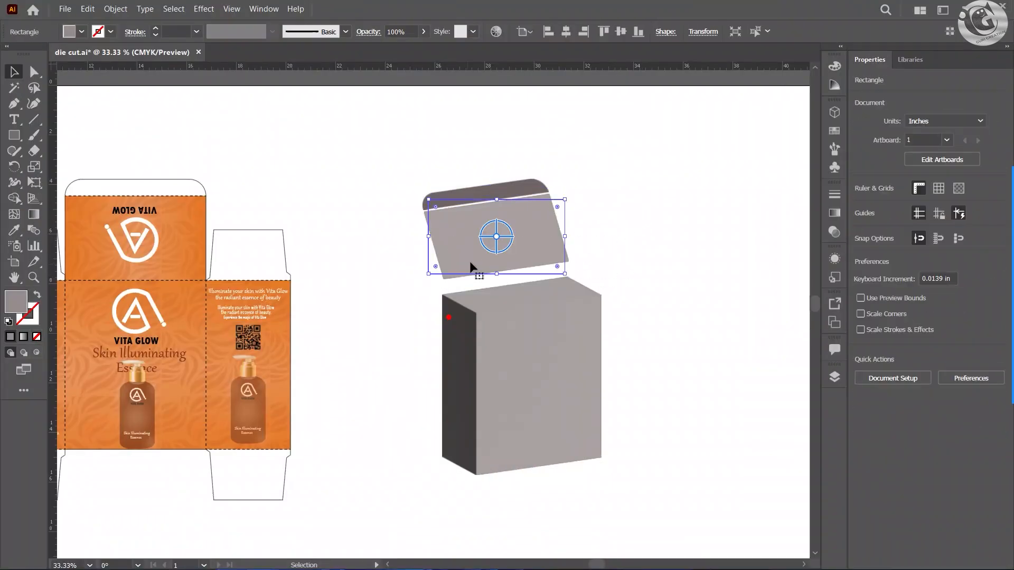
key("a")
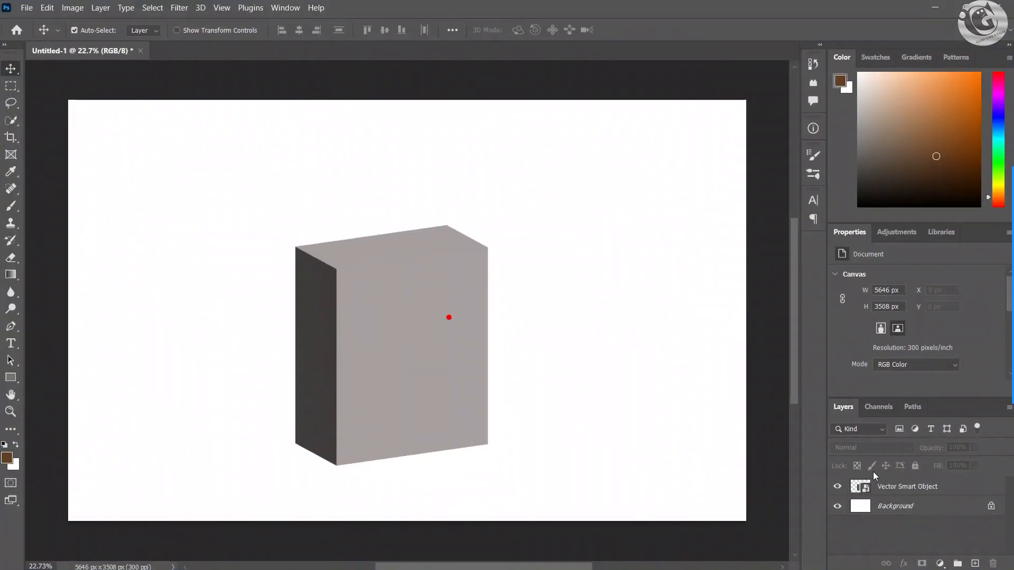
Step: Switch to Photoshop and paste the copied lid panel as a smart object
left_click(889, 488)
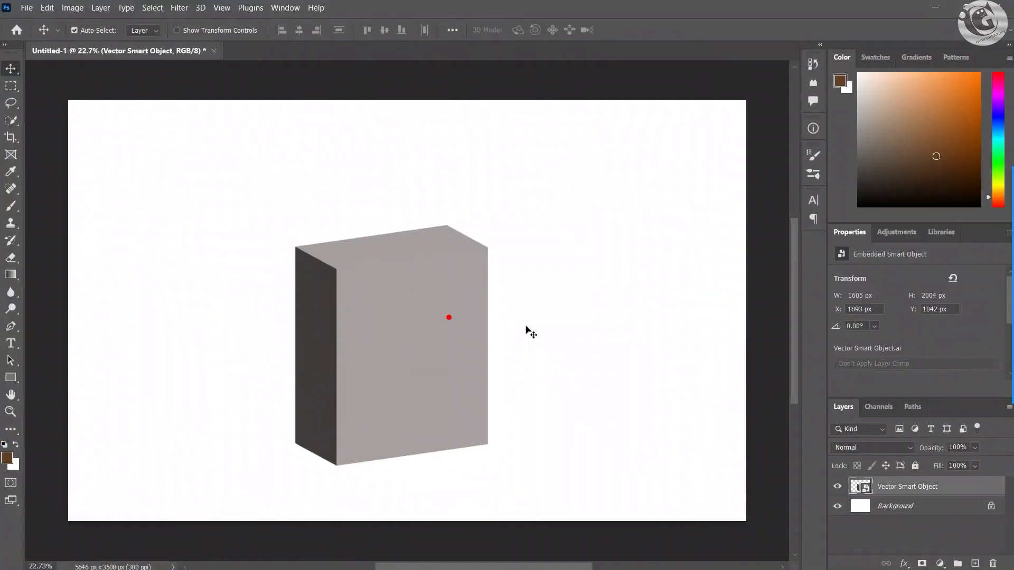
key("ctrl+v")
left_click(571, 150)
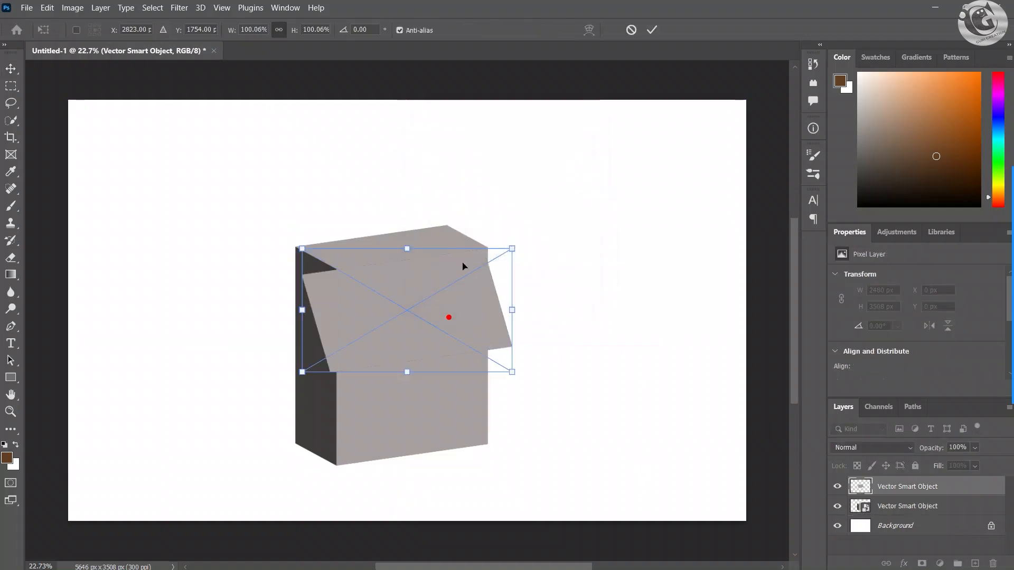
Step: Scale the lid to about 82.87% and align its lower edge with the top edge of the box's front face
left_click_drag(441, 343, 435, 234)
scroll(435, 266, "up", 1)
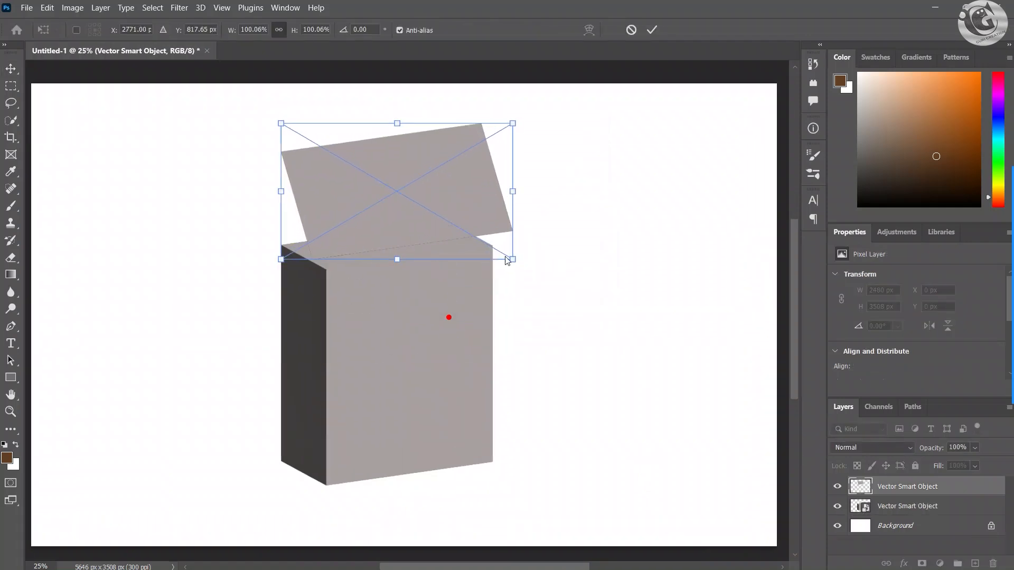
left_click_drag(511, 259, 499, 248)
left_click_drag(414, 213, 414, 235)
left_click_drag(498, 270, 448, 239)
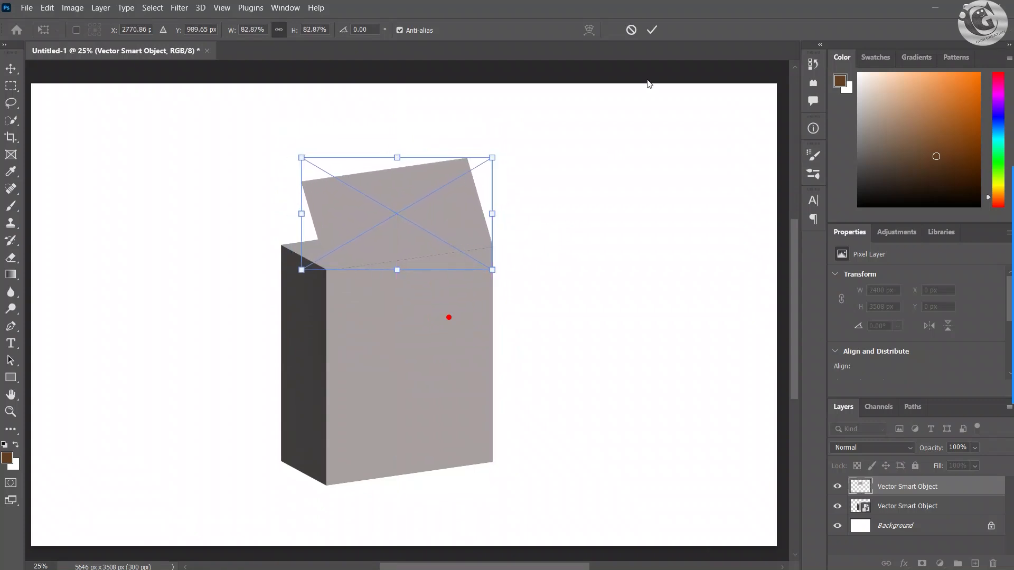
left_click(653, 30)
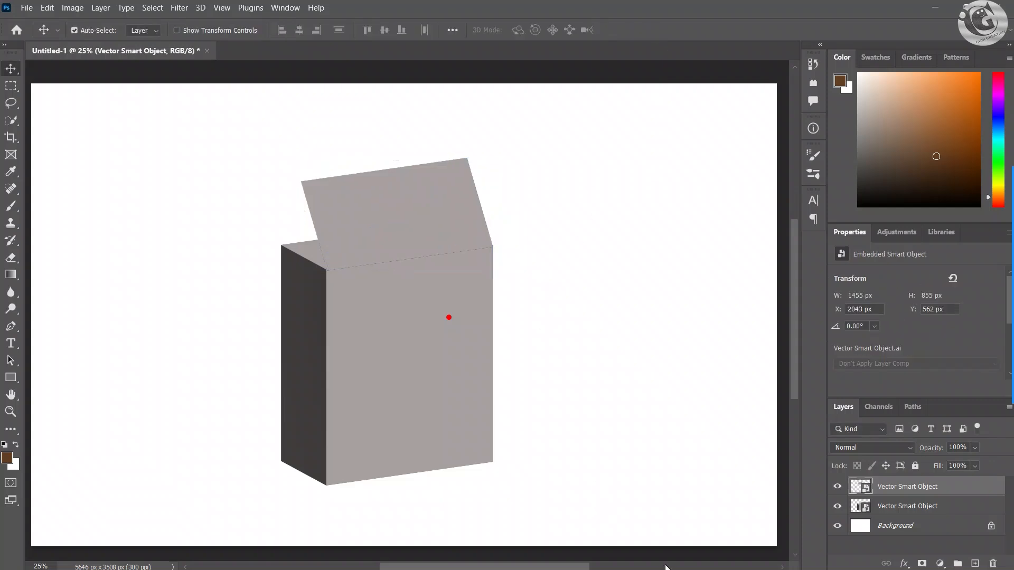
Step: Switch to Illustrator, copy the dark tuck flap and return to the Photoshop document
left_click(935, 7)
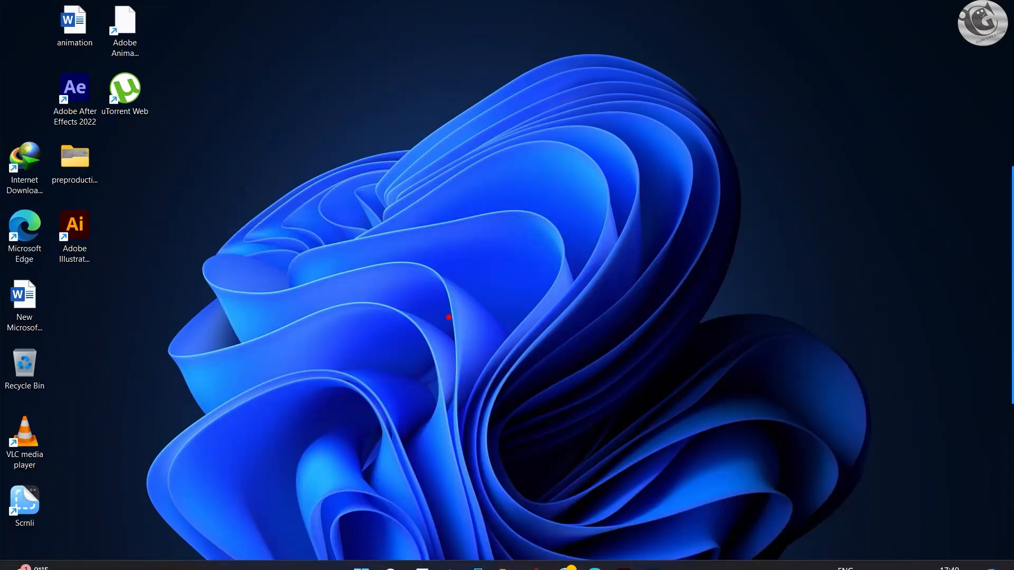
left_click(626, 560)
left_click_drag(587, 138, 481, 188)
key("ctrl+c")
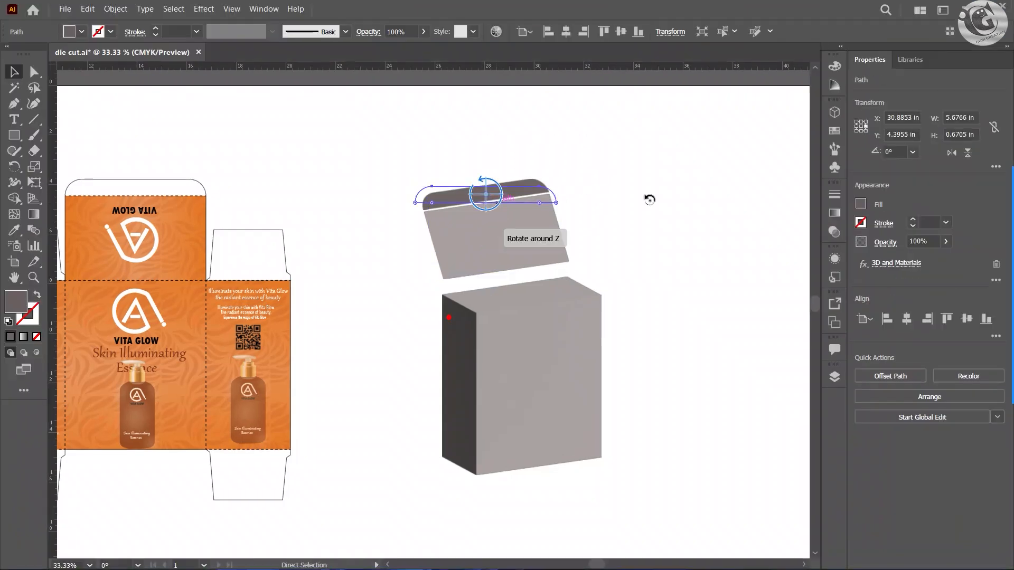
left_click(650, 198)
left_click(965, 7)
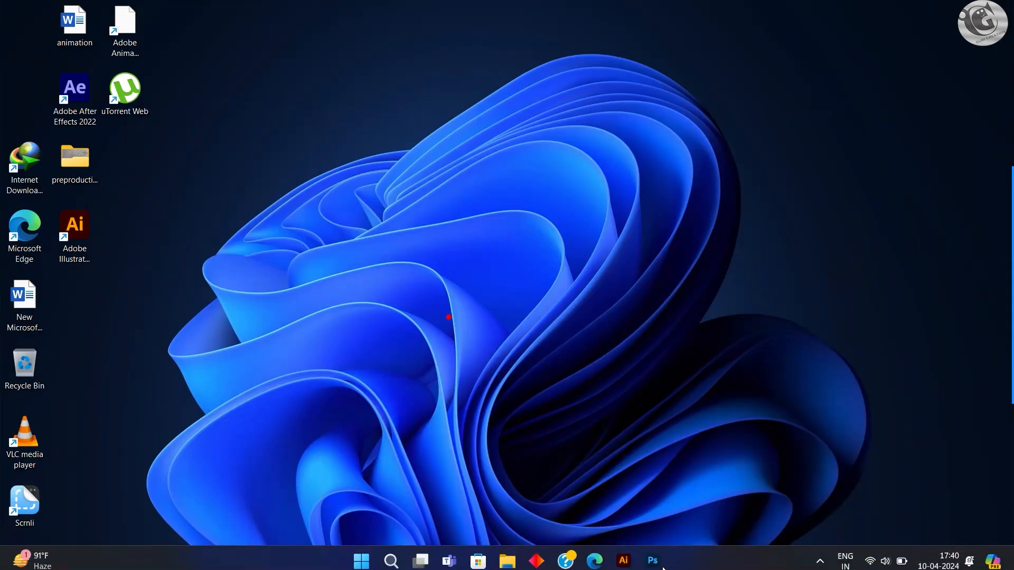
left_click(652, 555)
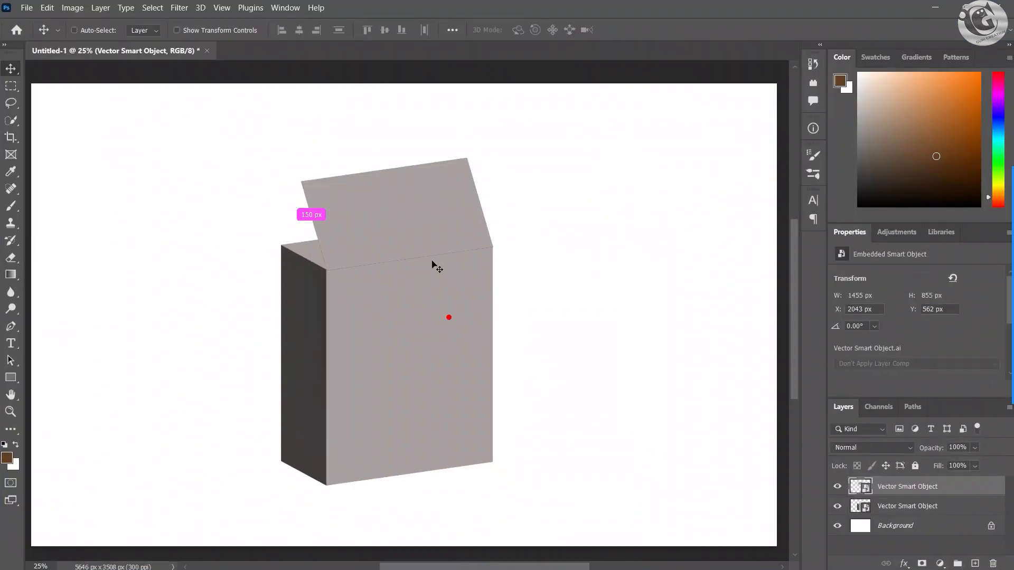
Step: Paste the copied tuck flap as a smart object and move it up to the lid's upper edge
key("ctrl+v")
left_click(558, 148)
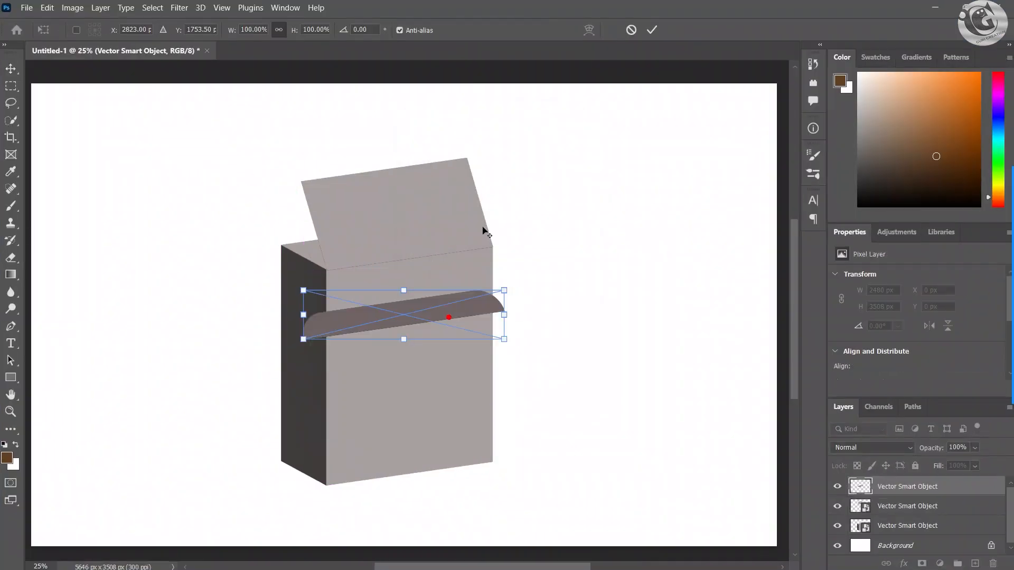
scroll(484, 231, "up", 1)
left_click_drag(408, 310, 409, 137)
scroll(408, 137, "up", 1)
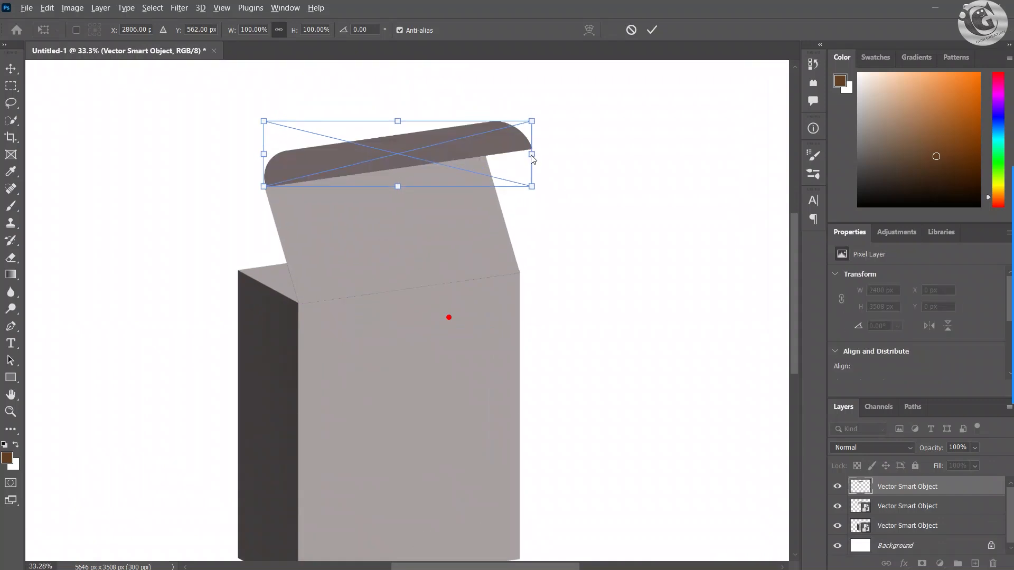
Step: Scale the tuck flap to about 82.82% and align its lower edge with the top edge of the lid
mouse_move(532, 154)
left_mouse_down()
mouse_move(493, 154)
mouse_move(519, 154)
left_mouse_up()
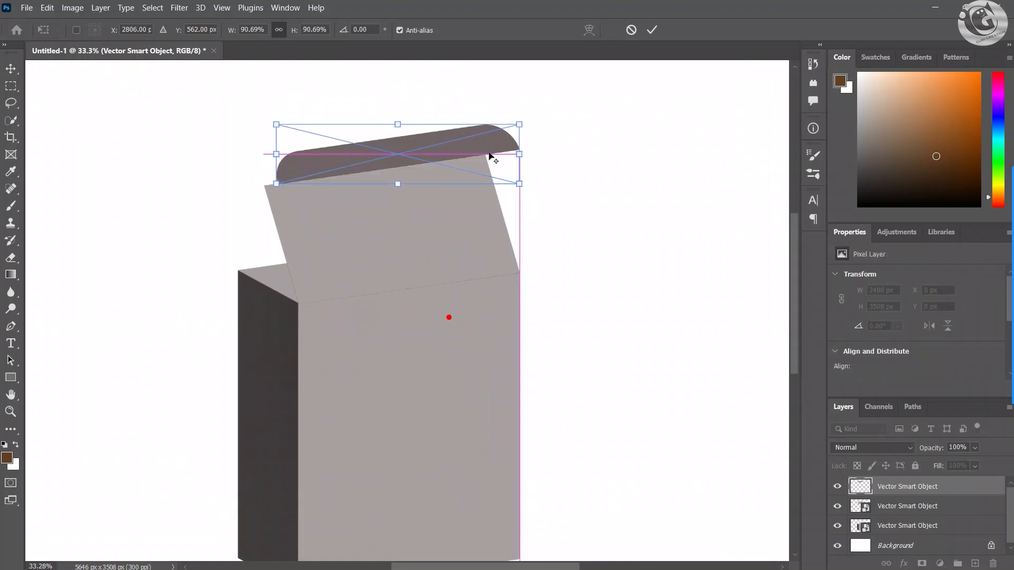
left_click_drag(433, 141, 420, 140)
left_click_drag(506, 154, 496, 154)
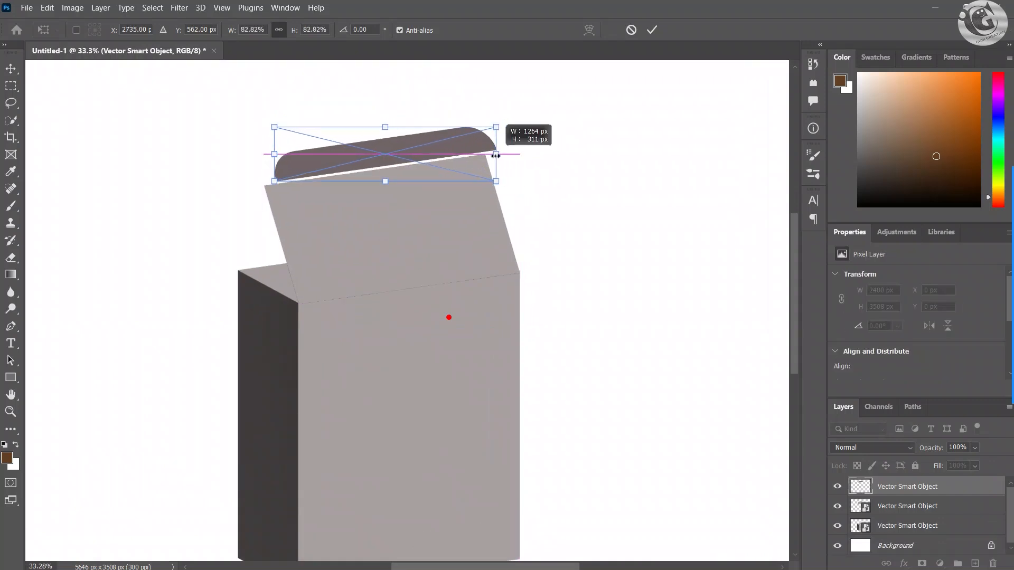
left_click_drag(412, 140, 403, 150)
scroll(394, 150, "up", 2)
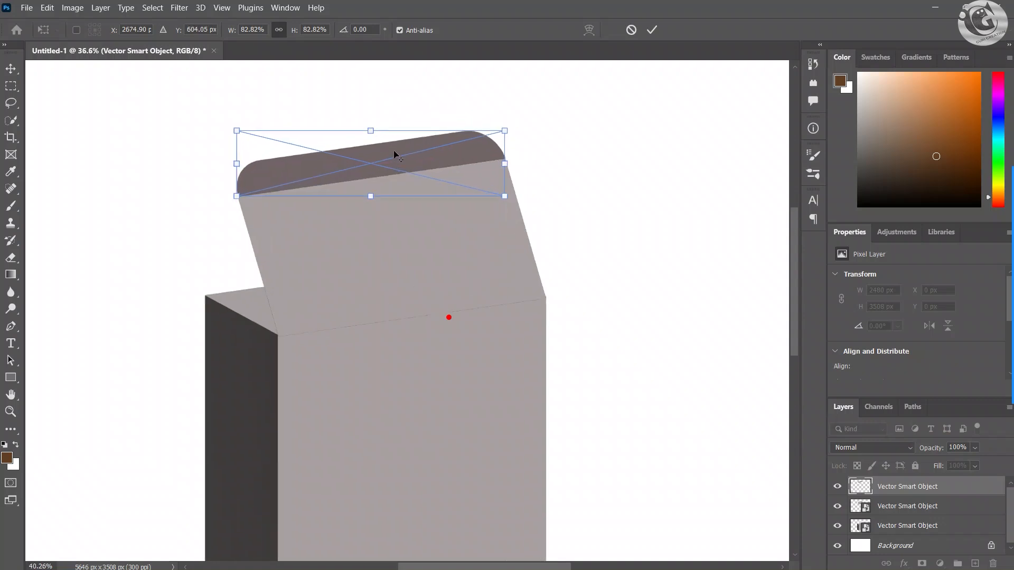
left_click_drag(297, 171, 296, 169)
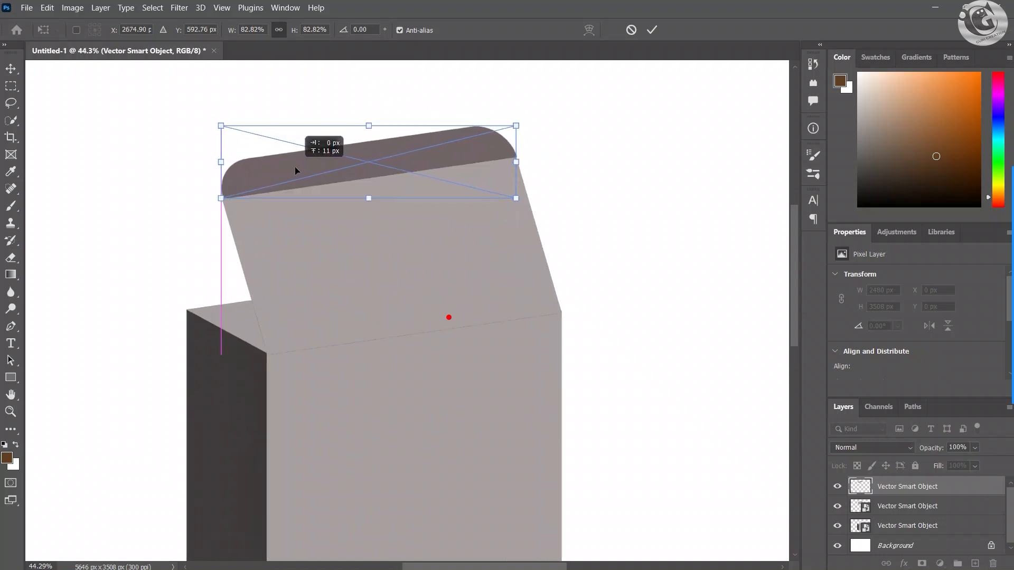
left_click(652, 31)
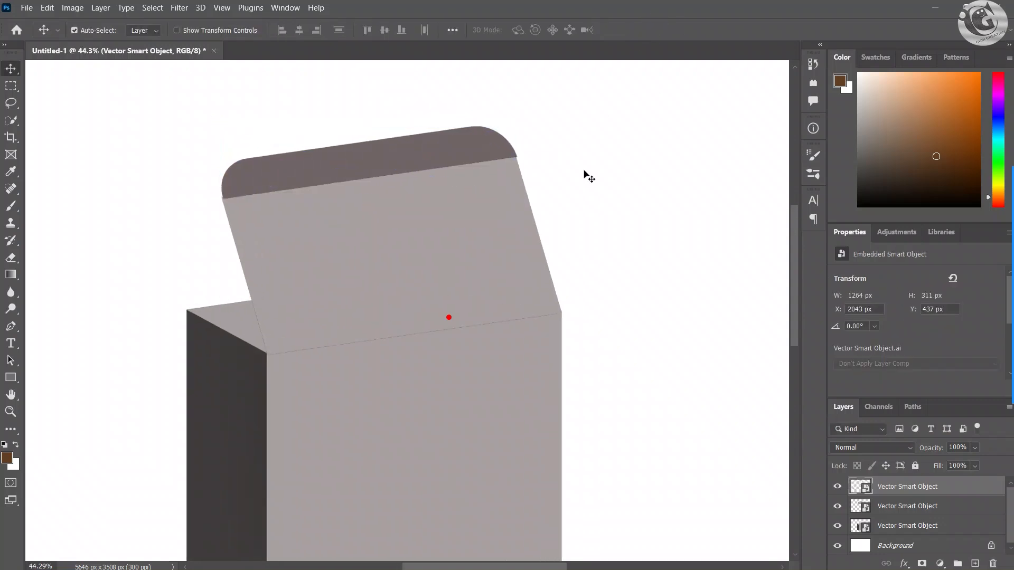
scroll(385, 159, "up", 2)
left_click_drag(384, 160, 353, 160)
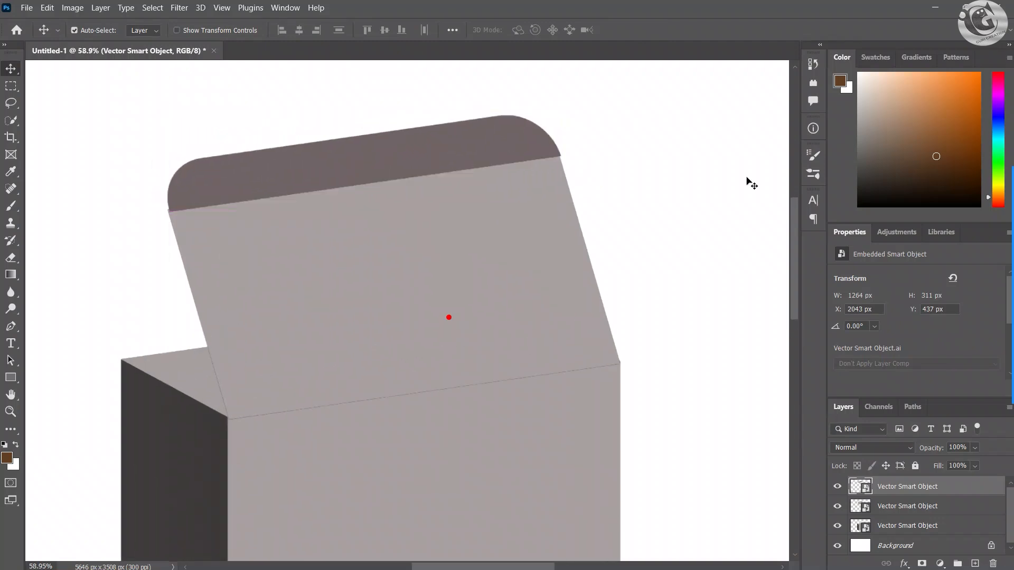
left_click(663, 184)
scroll(663, 184, "down", 2)
scroll(663, 184, "down", 3)
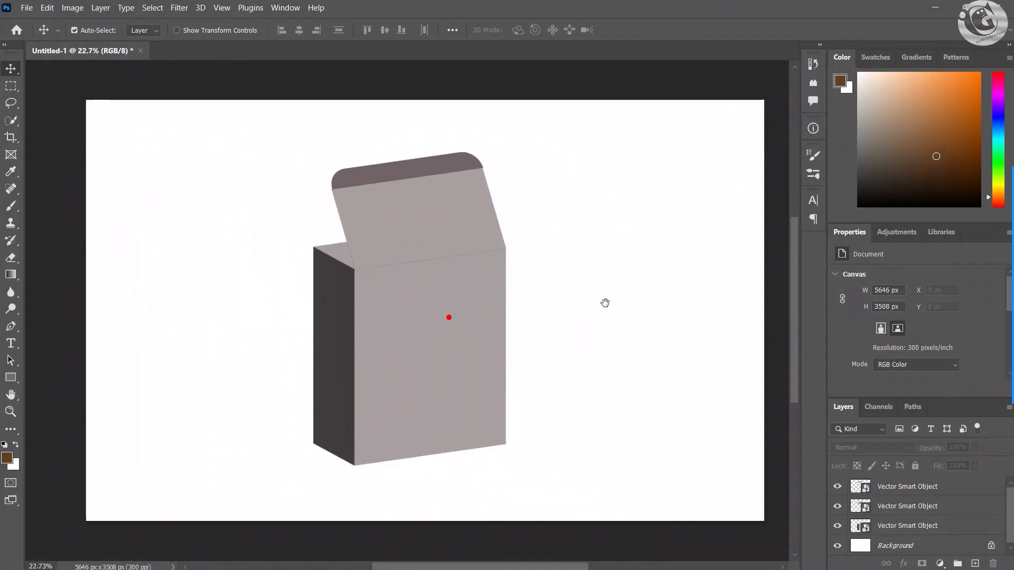
Step: Set the foreground colour to a dark blue and activate the Rectangle tool with the tuck flap layer selected
left_click(899, 486)
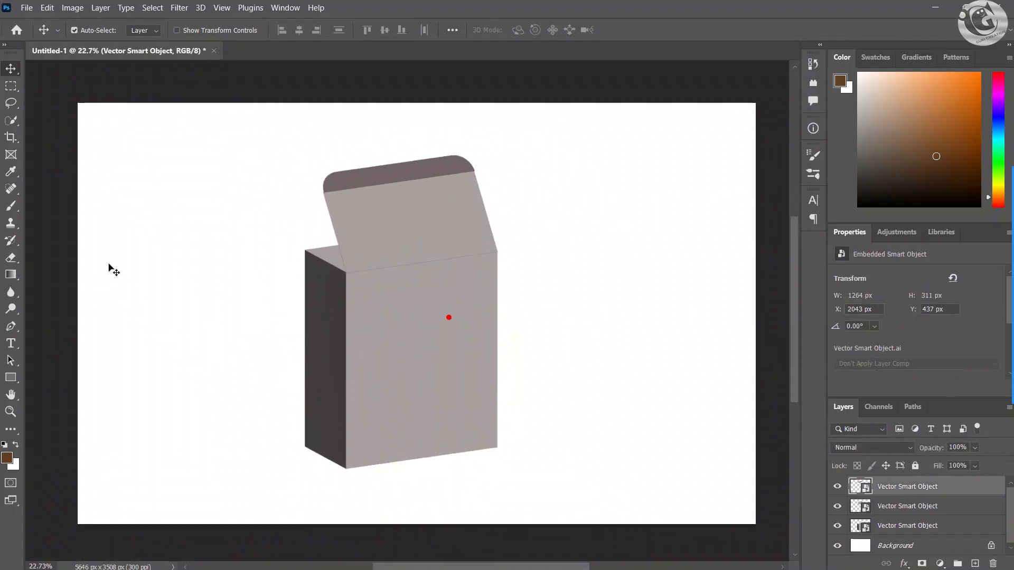
left_click(9, 378)
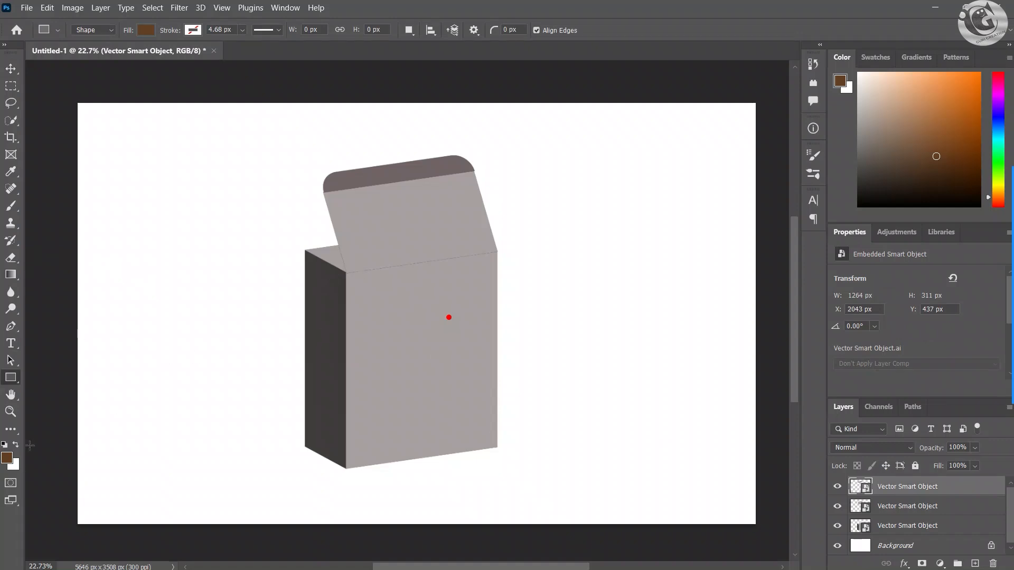
left_click(6, 457)
left_click(799, 167)
left_click(755, 180)
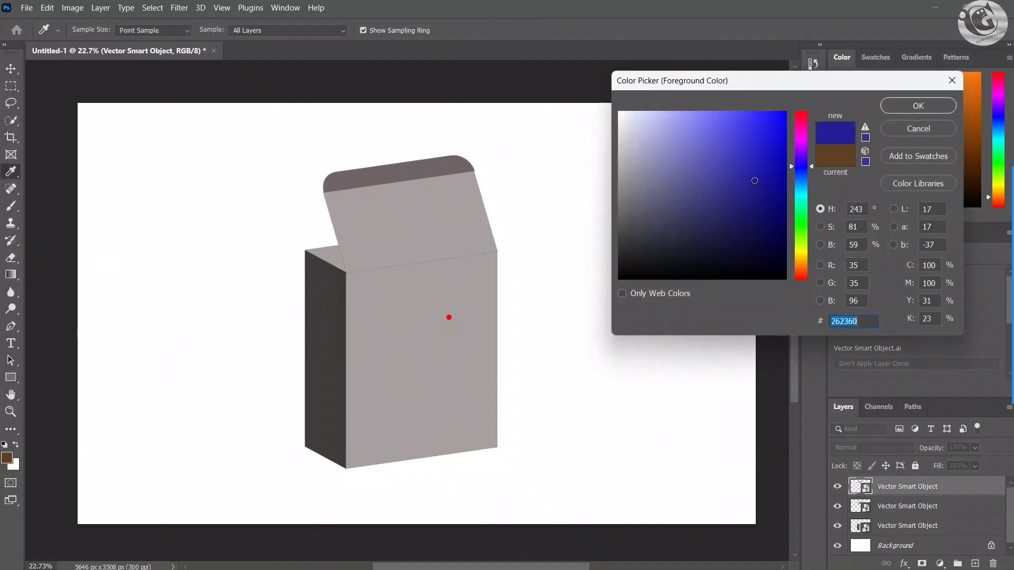
left_click_drag(765, 188, 783, 195)
left_click(918, 101)
key("u")
Step: Shift the lid panel slightly up and left, to about X 1968 px and Y 513 px
scroll(433, 245, "up", 3)
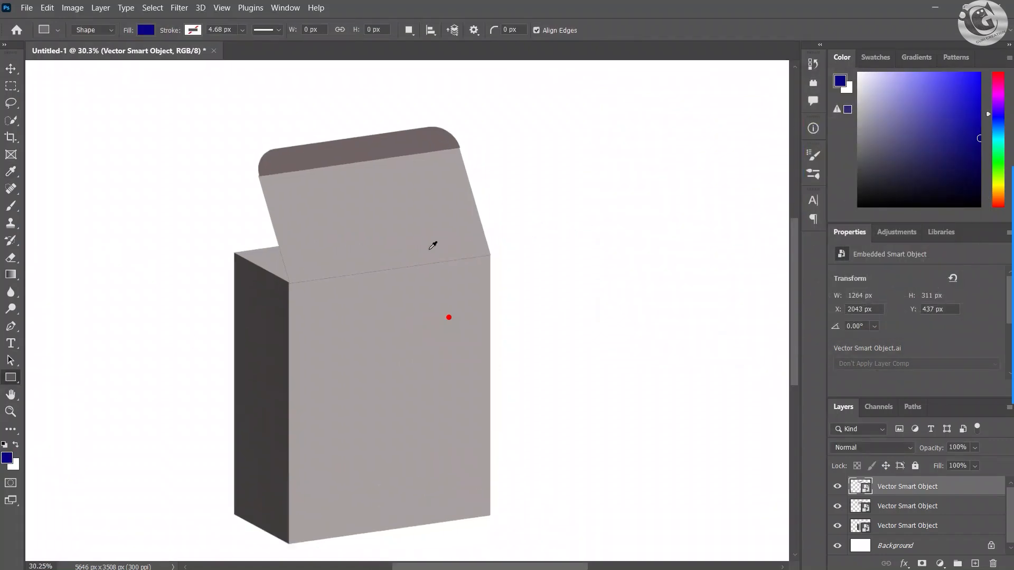
left_click(14, 75)
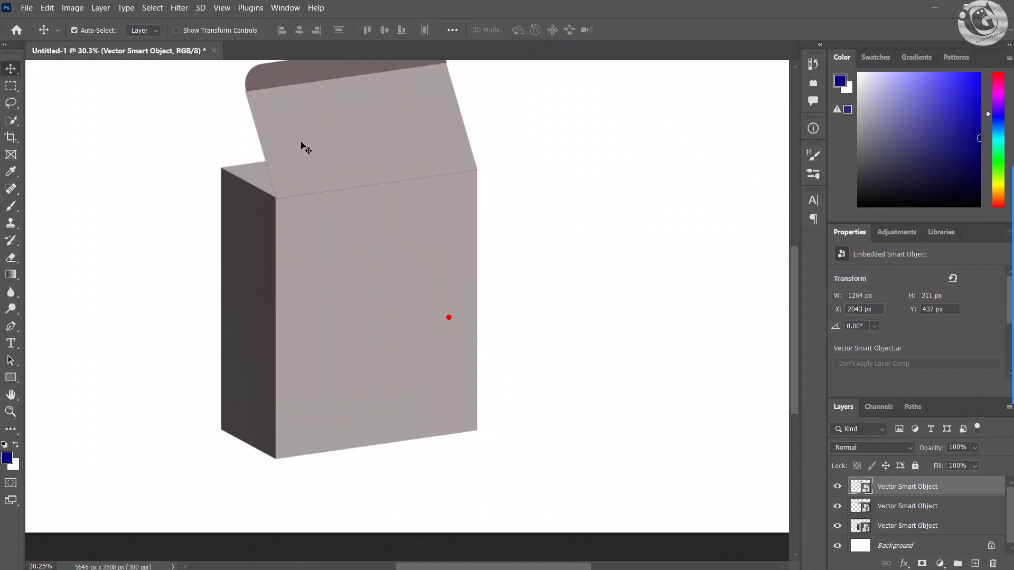
left_click_drag(301, 145, 296, 135)
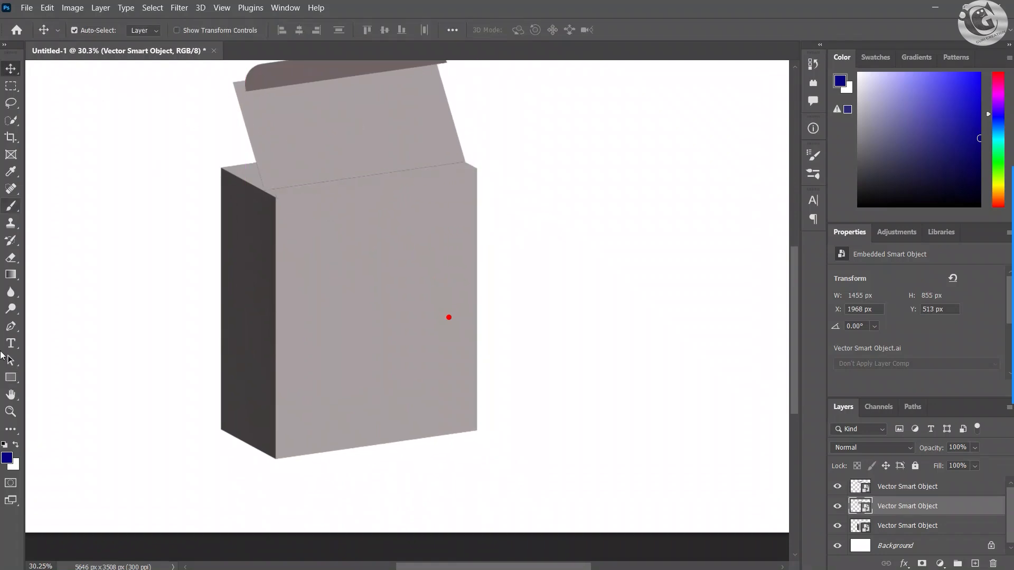
Step: Draw a dark blue rectangle about 1339 by 1648 px over the box's front face, starting at its upper-left corner
left_click(10, 375)
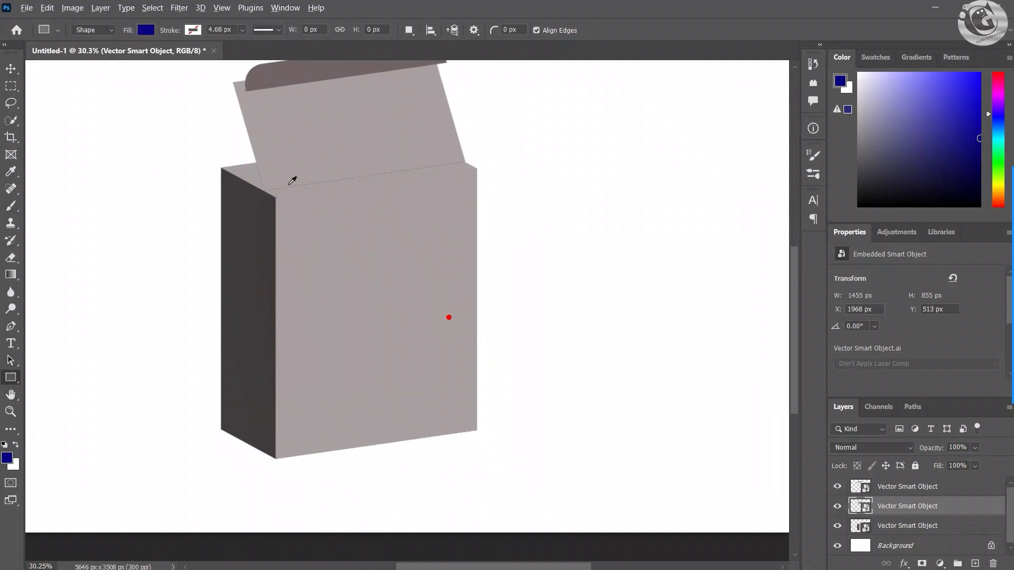
scroll(292, 181, "up", 2)
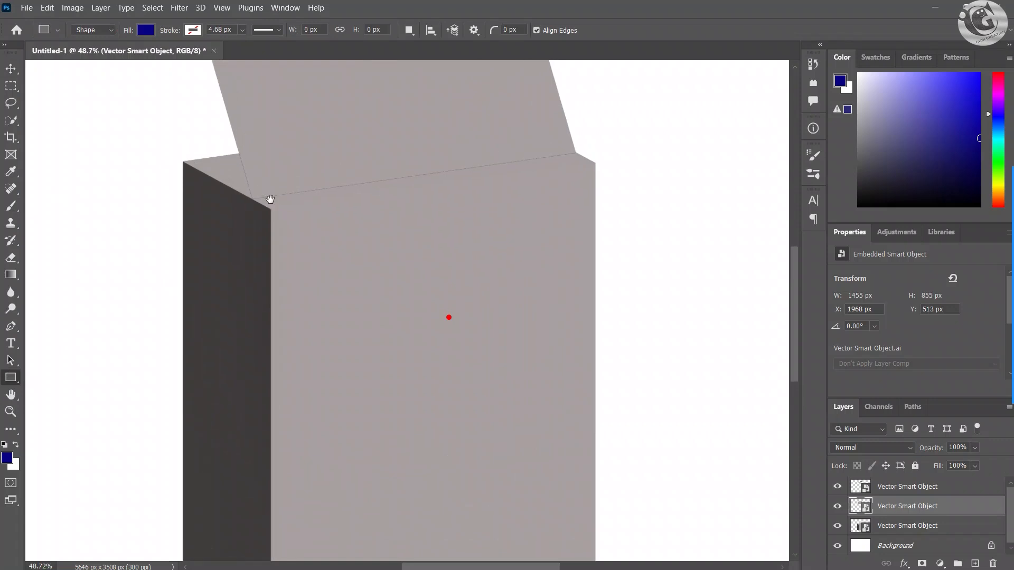
left_click_drag(271, 196, 615, 543)
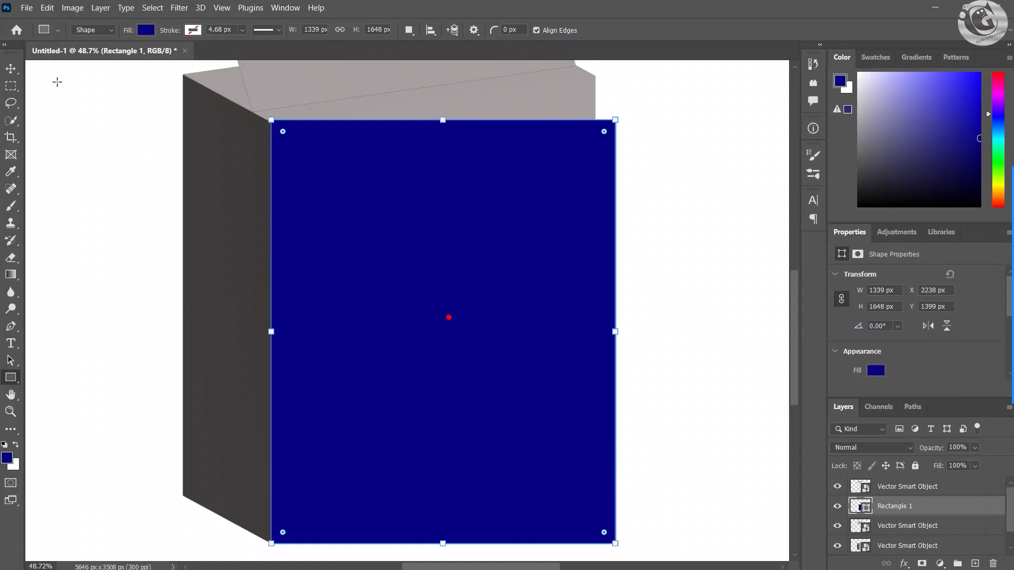
left_click(11, 69)
left_click(617, 128)
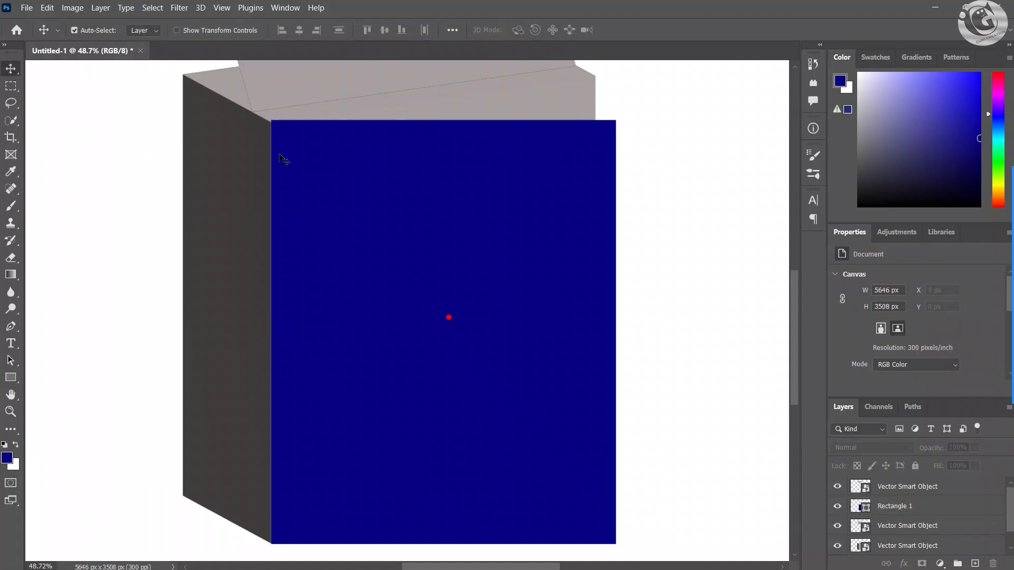
Step: Distort the blue rectangle's two right corners onto the right corners of the box's front face
left_click(603, 150)
key("ctrl+t")
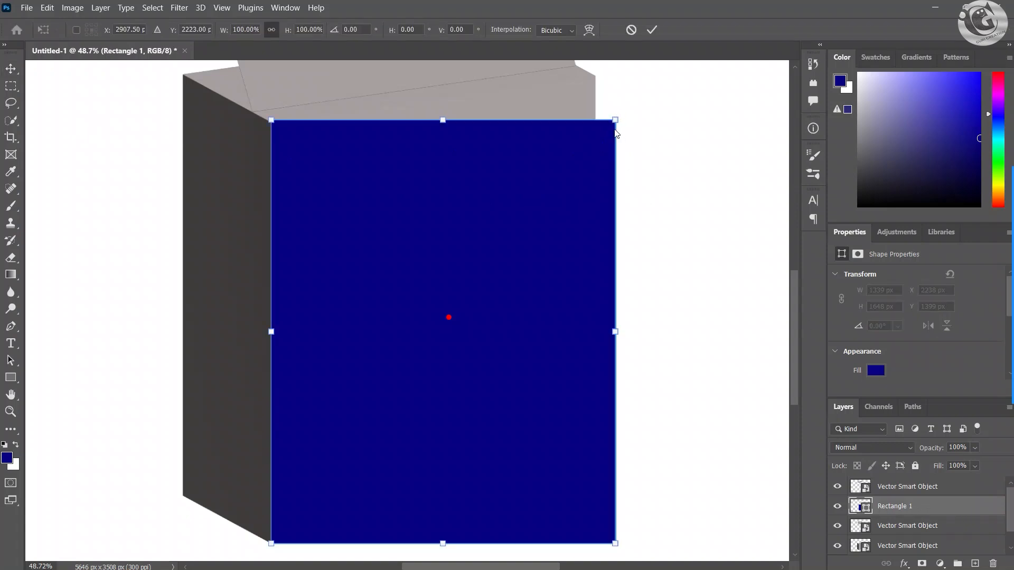
left_click_drag(616, 120, 597, 78)
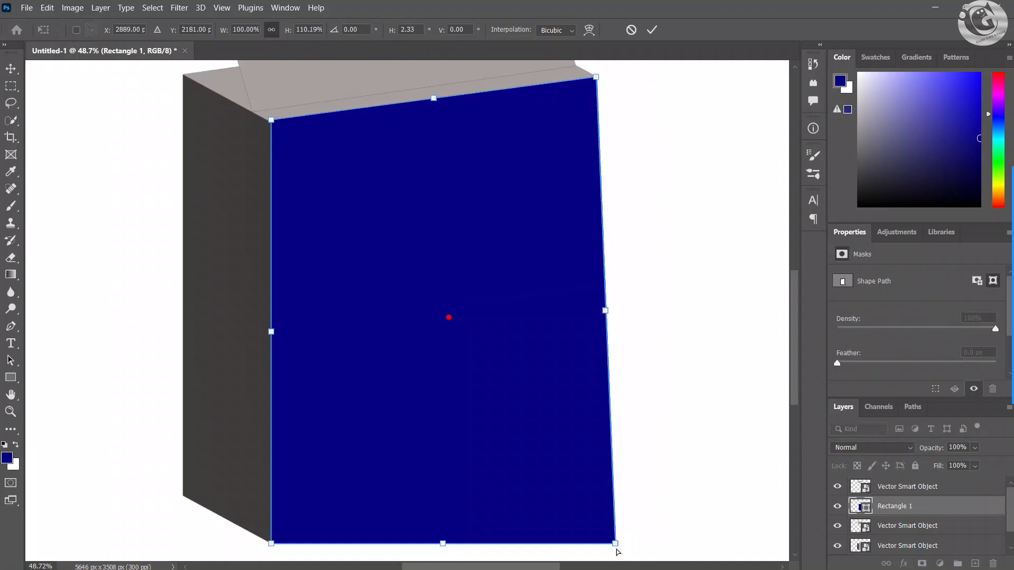
left_click_drag(615, 545, 597, 500)
scroll(575, 333, "down", 3)
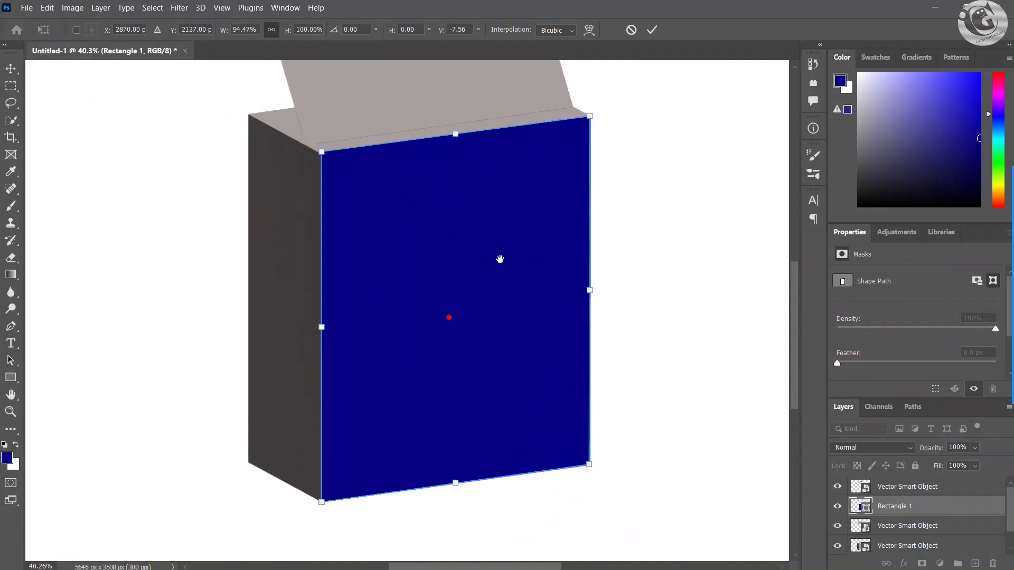
left_click_drag(513, 325, 499, 291)
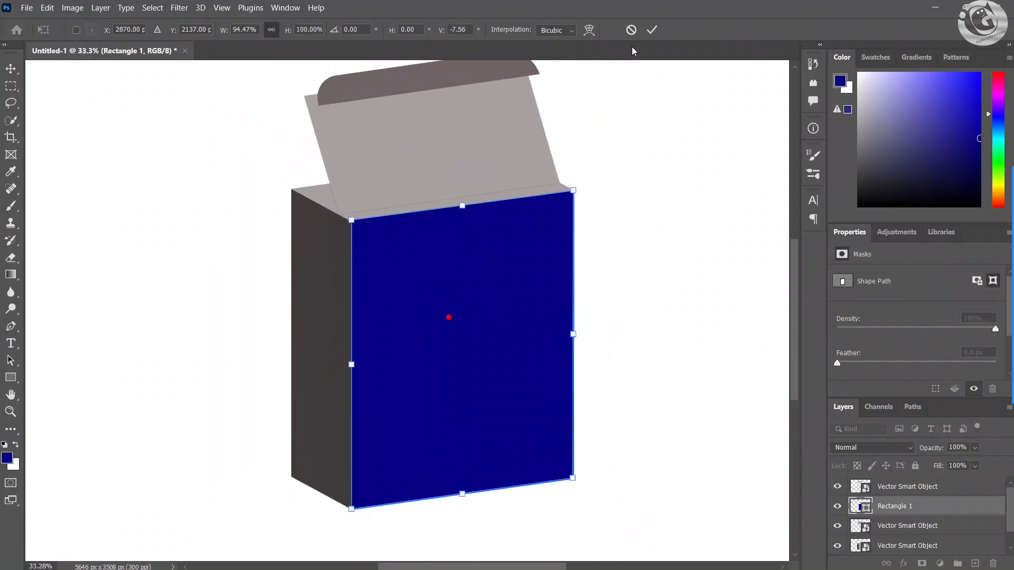
left_click(652, 30)
left_click(649, 346)
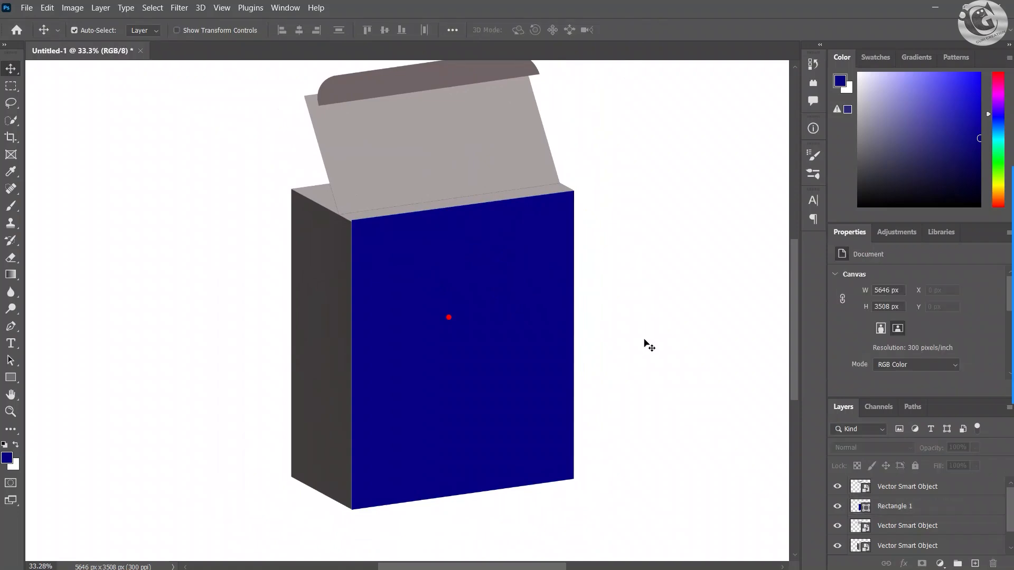
Step: Fine-tune the blue rectangle's two upper corners against the front face's top edge with Free Transform
left_click(379, 270)
scroll(367, 217, "up", 2)
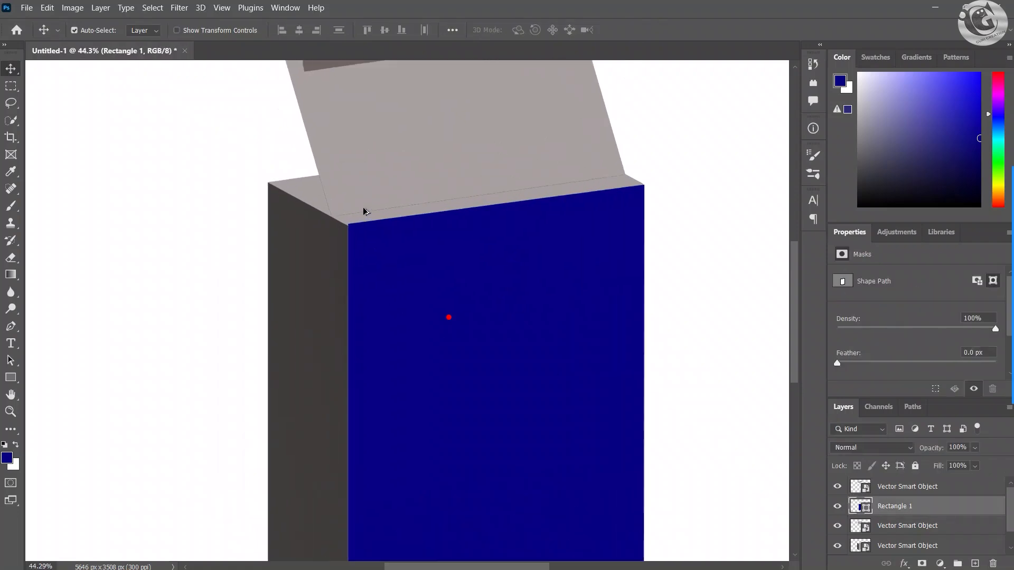
key("ctrl+t")
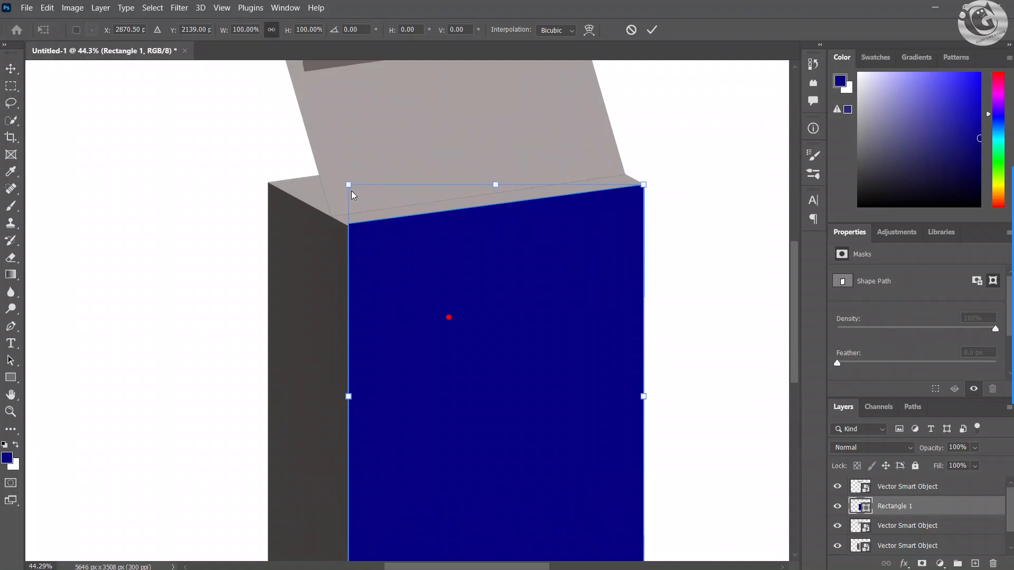
mouse_move(348, 185)
left_mouse_down()
mouse_move(349, 202)
mouse_move(349, 188)
left_mouse_up()
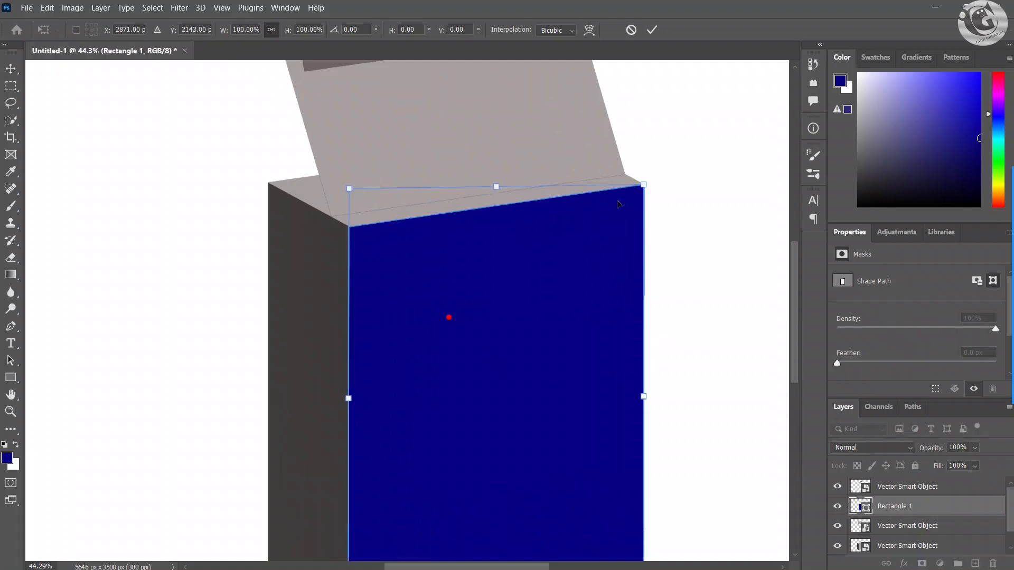
left_click_drag(644, 185, 643, 185)
left_click(651, 30)
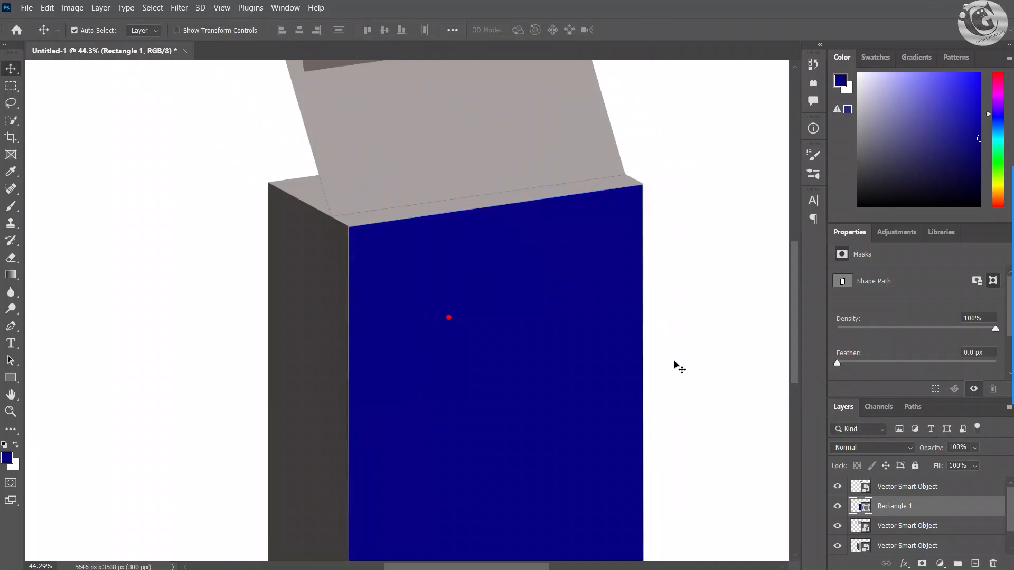
scroll(395, 386, "down", 2)
scroll(406, 459, "down", 2)
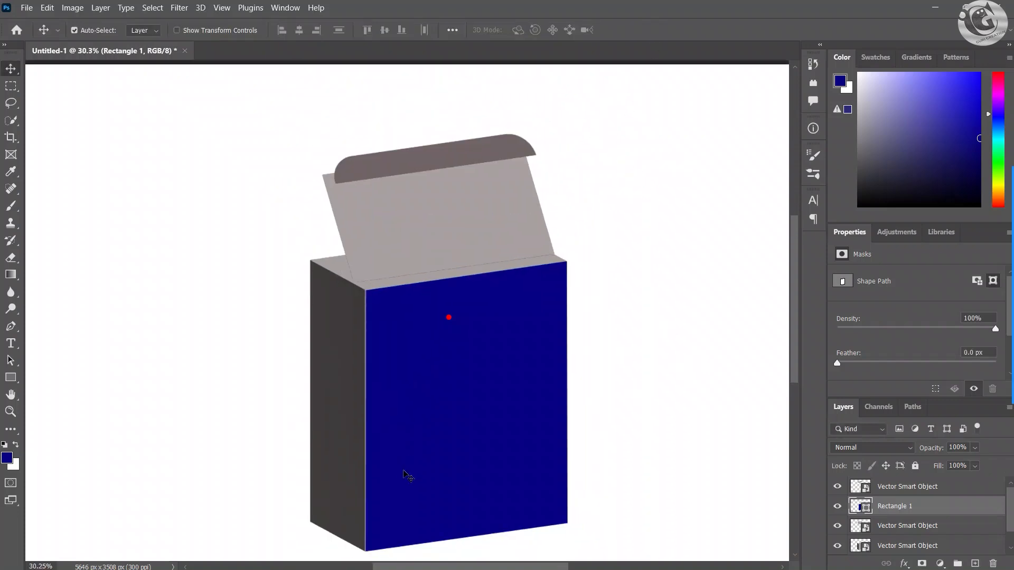
Step: Nudge the blue rectangle toward the dark side face and distort its upper-left corner to close the gap at the box's edge
mouse_move(402, 469)
left_mouse_down()
mouse_move(401, 424)
mouse_move(397, 470)
left_mouse_up()
scroll(349, 307, "up", 20)
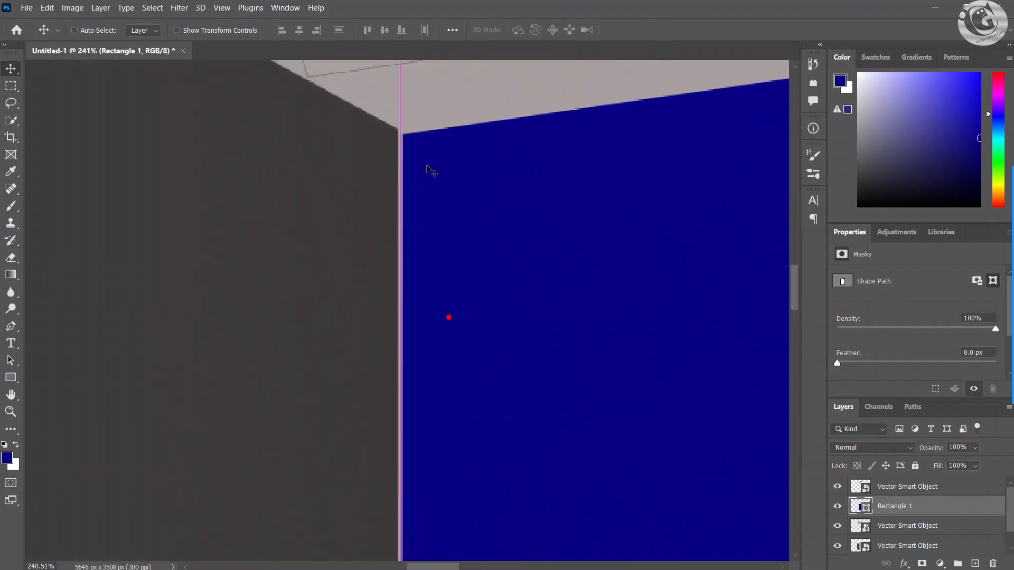
key("ctrl+t")
scroll(414, 153, "down", 1)
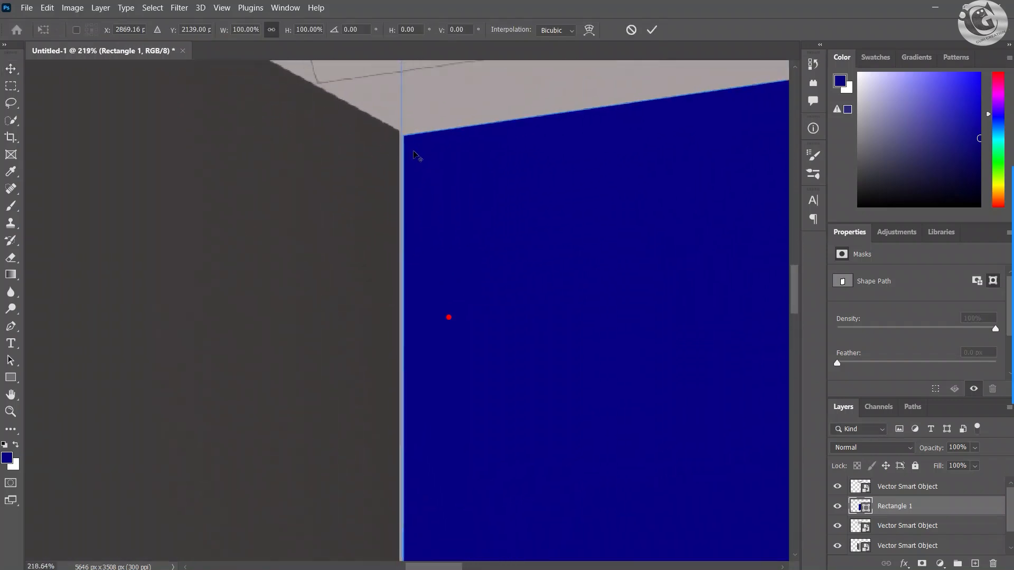
left_click_drag(437, 136, 448, 233)
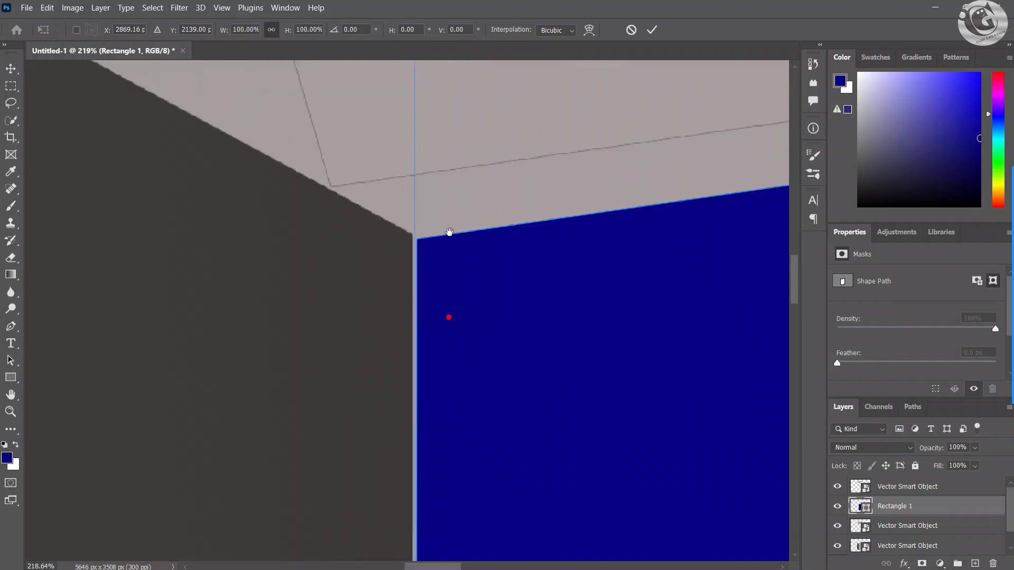
left_click_drag(446, 384, 454, 315)
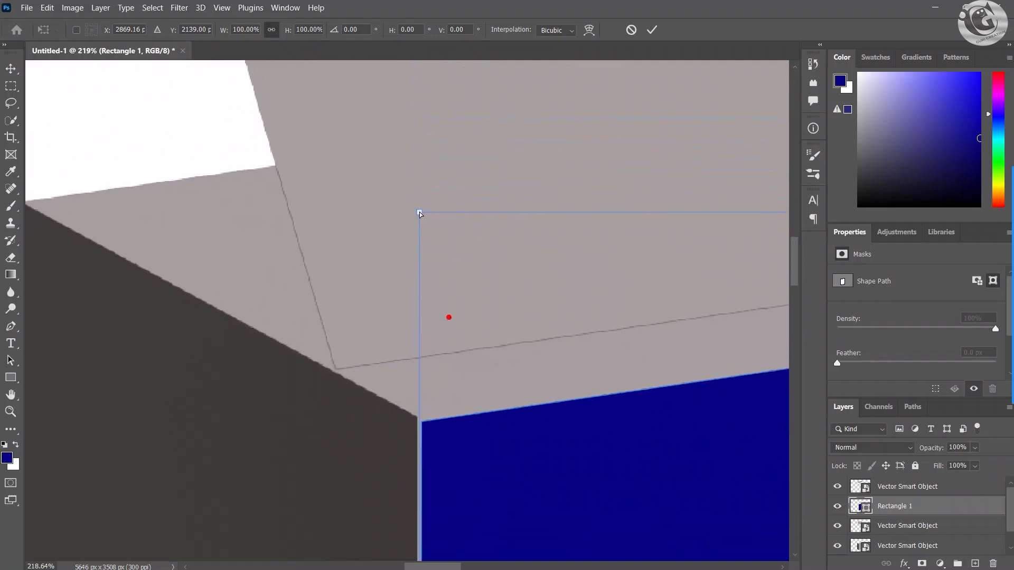
mouse_move(419, 213)
left_mouse_down()
mouse_move(411, 208)
mouse_move(434, 267)
mouse_move(415, 206)
left_mouse_up()
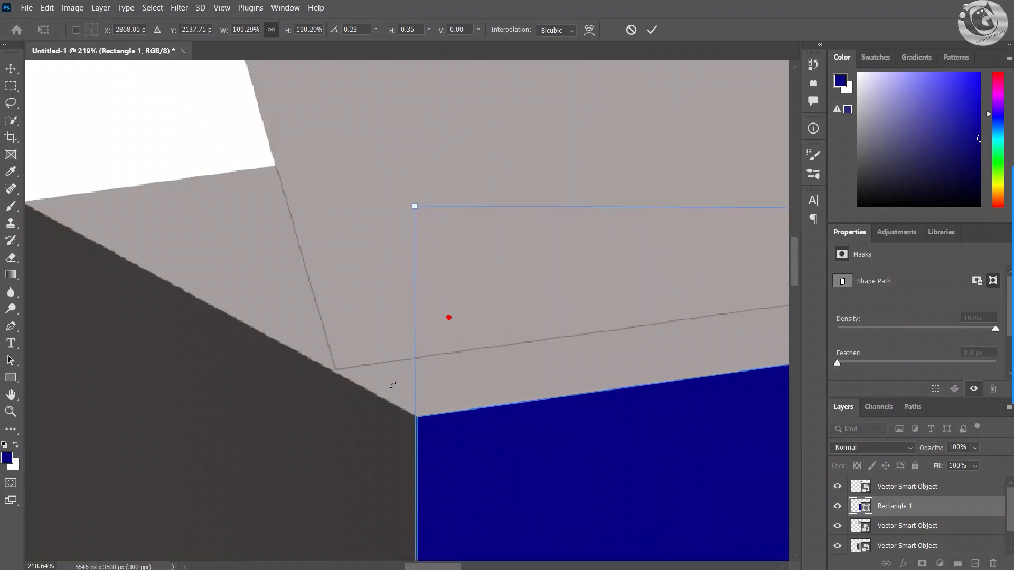
left_click(652, 30)
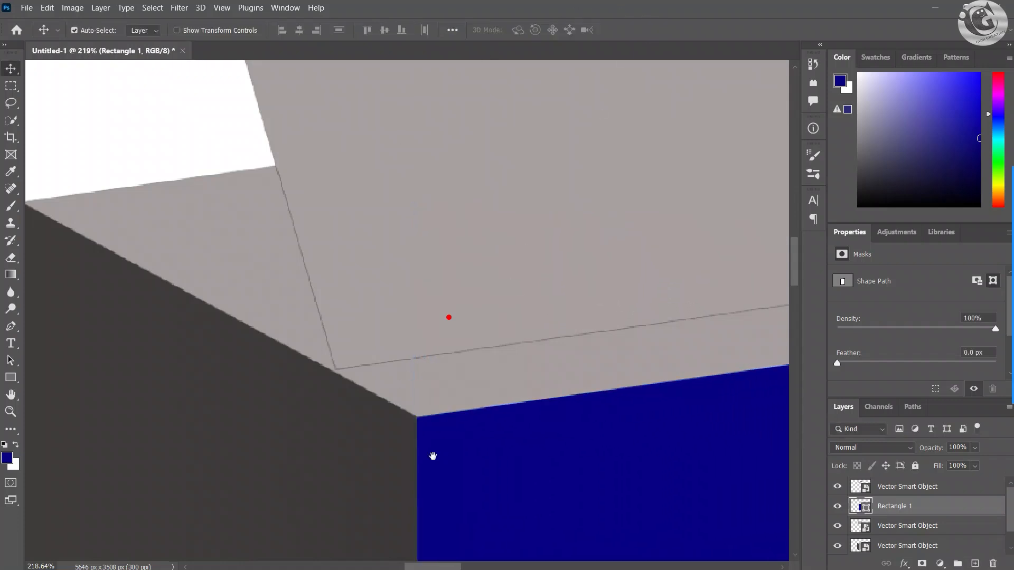
Step: Move the blue rectangle's layer to the top of the layer stack, above the vector smart objects
left_click_drag(433, 456, 452, 229)
scroll(459, 319, "down", 5)
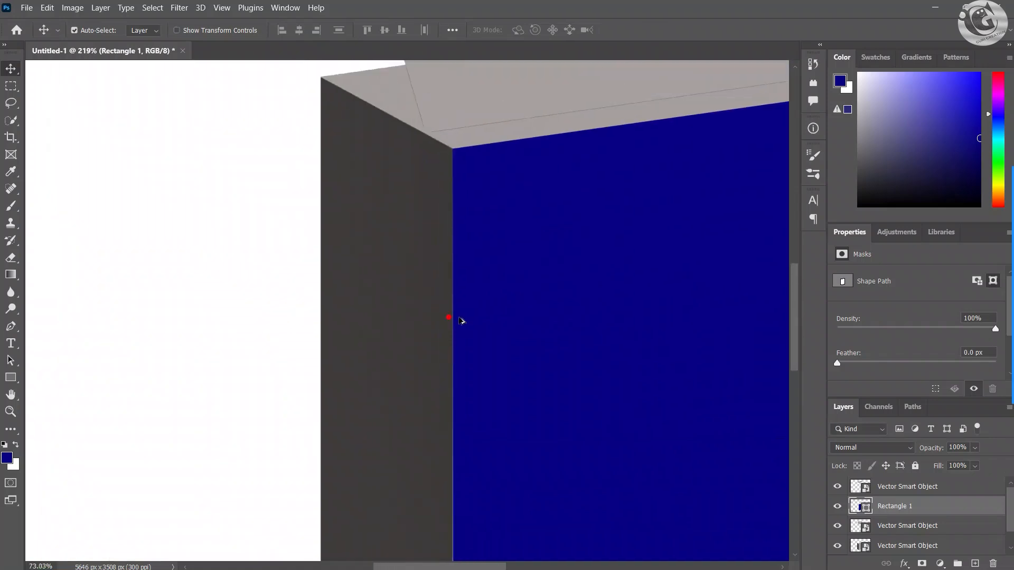
scroll(459, 319, "down", 4)
scroll(503, 346, "down", 2)
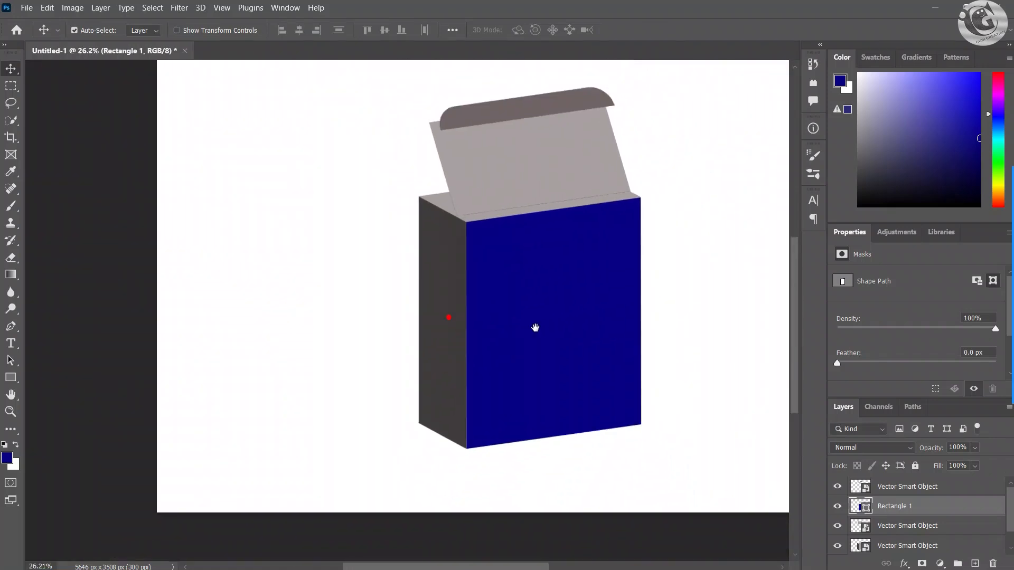
left_click_drag(536, 328, 420, 343)
scroll(415, 318, "up", 1)
left_click(897, 486)
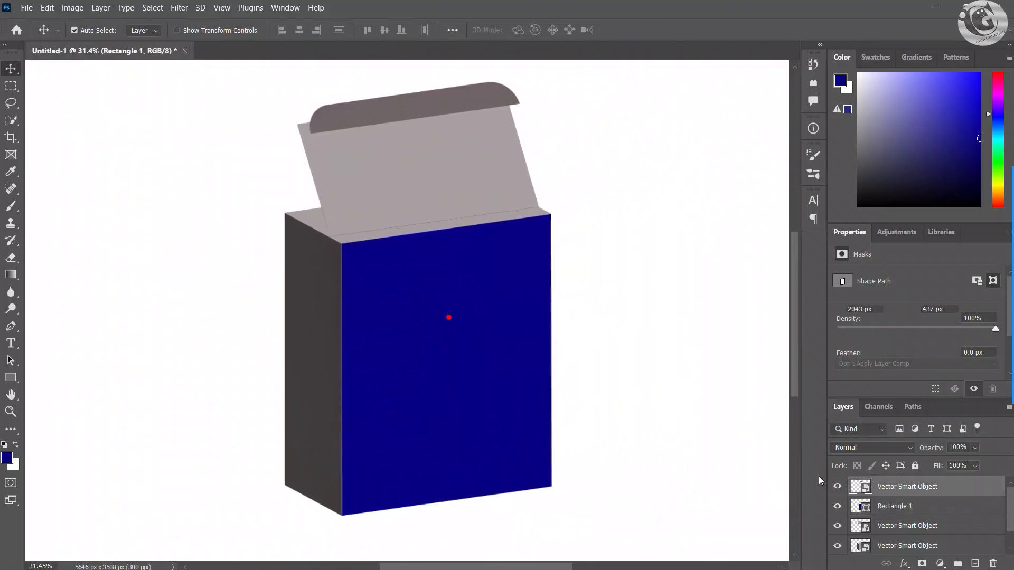
left_click_drag(892, 481, 865, 486)
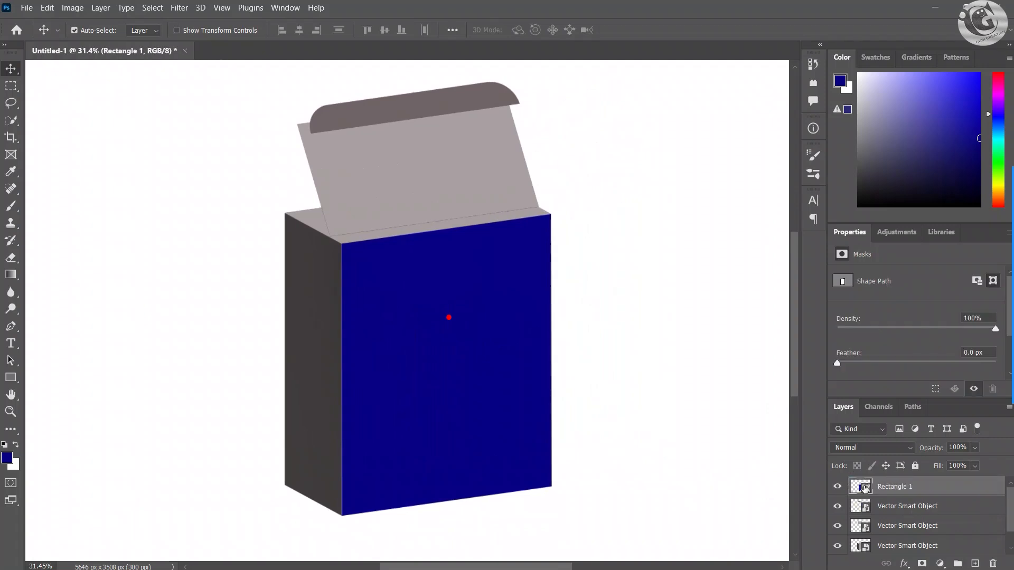
Step: Activate the Rectangle tool and set the foreground color to green 3c9013
left_click(10, 378)
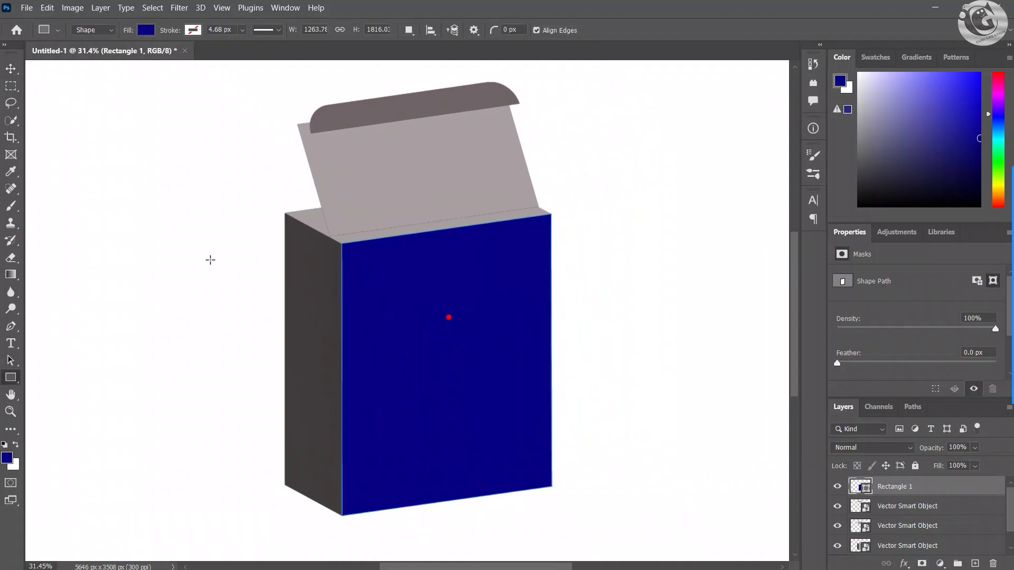
left_click(7, 458)
left_click(810, 215)
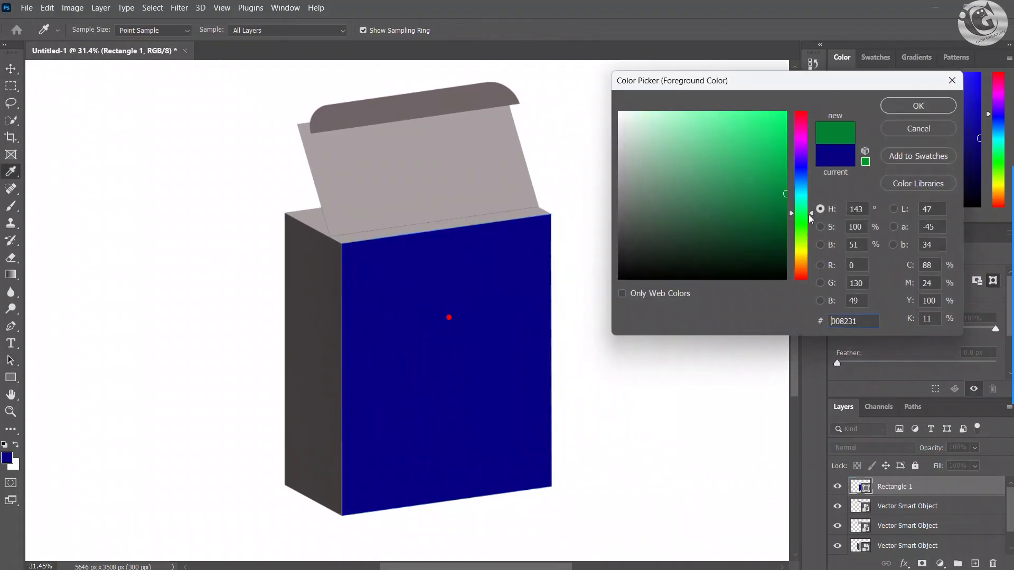
left_click_drag(780, 136, 786, 112)
left_click(802, 184)
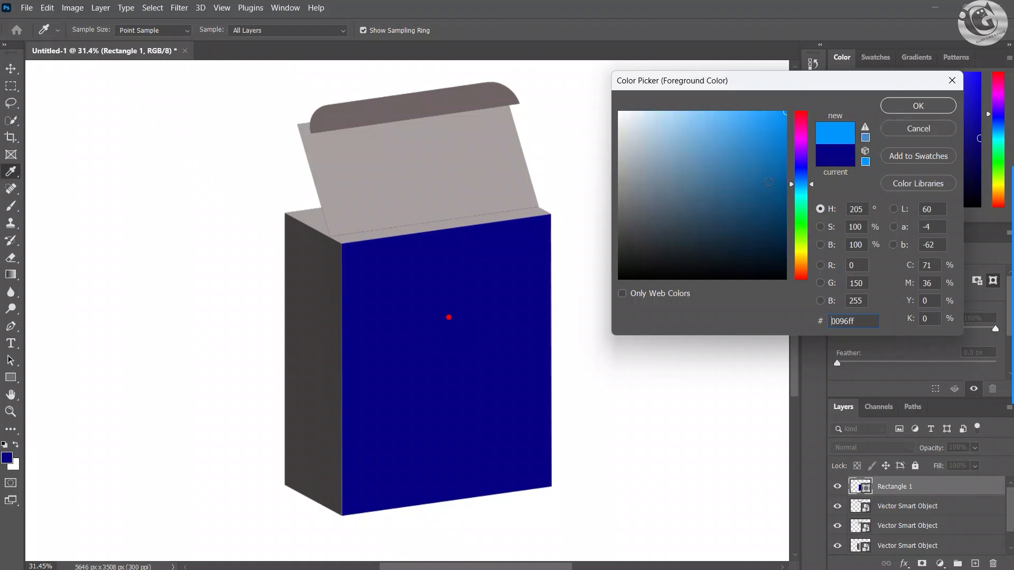
left_click(748, 183)
left_click_drag(795, 194, 797, 233)
left_click(764, 185)
key("Return")
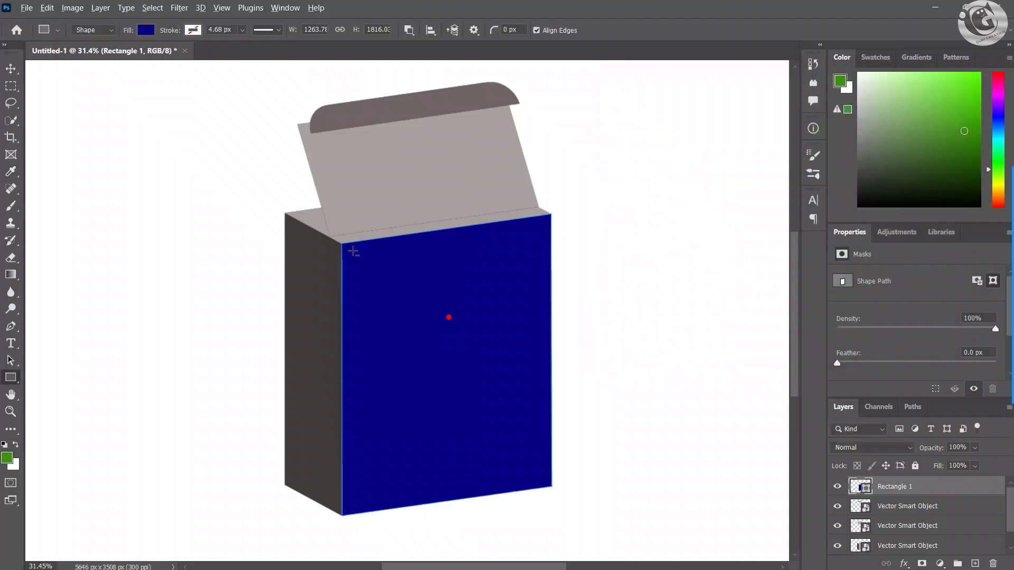
Step: Draw a rectangle about 607 by 1637 px over the dark side face, starting at the front face's upper-left corner
scroll(434, 211, "up", 4)
left_click_drag(361, 238, 437, 204)
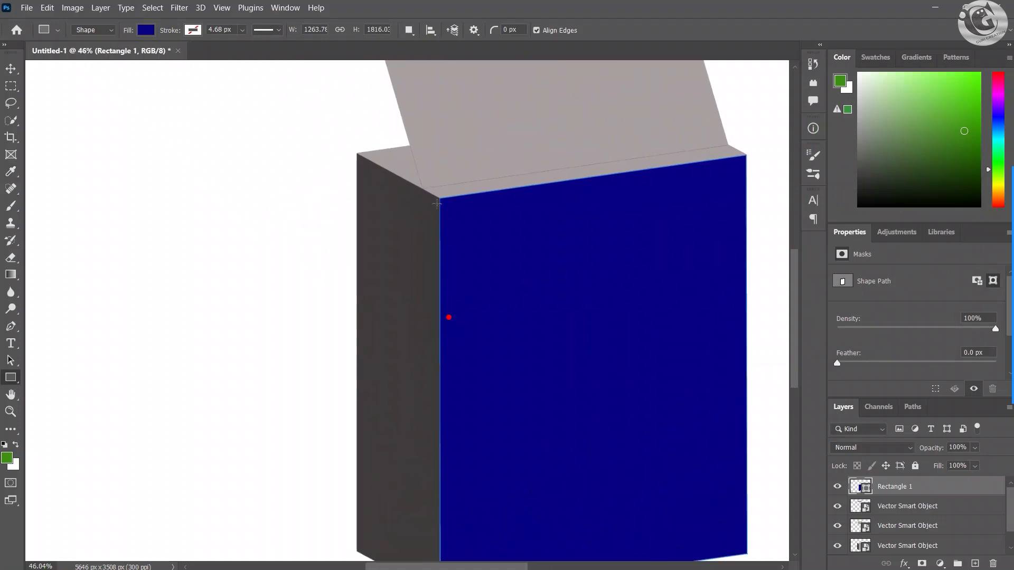
scroll(437, 196, "up", 2)
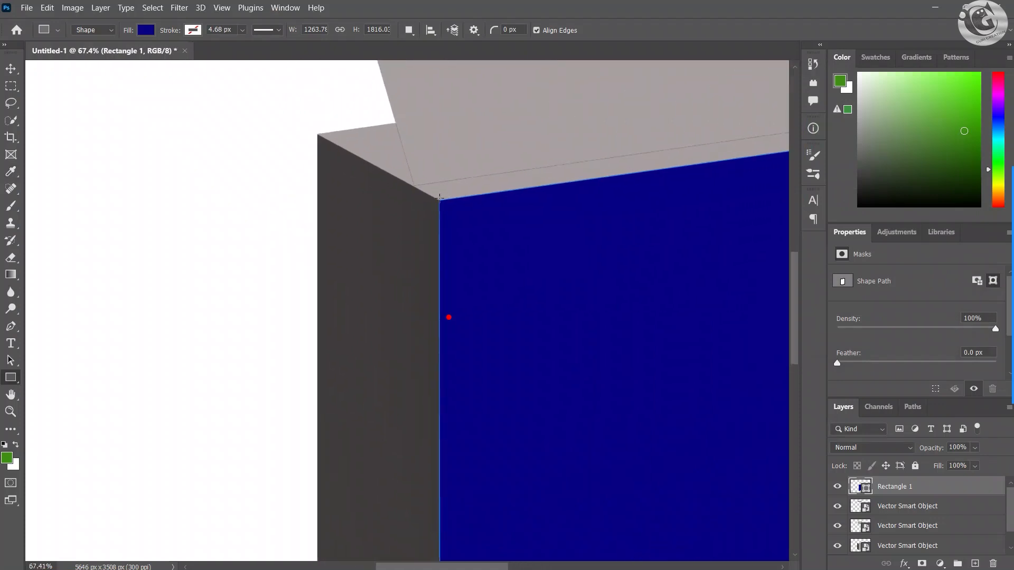
scroll(439, 199, "down", 2)
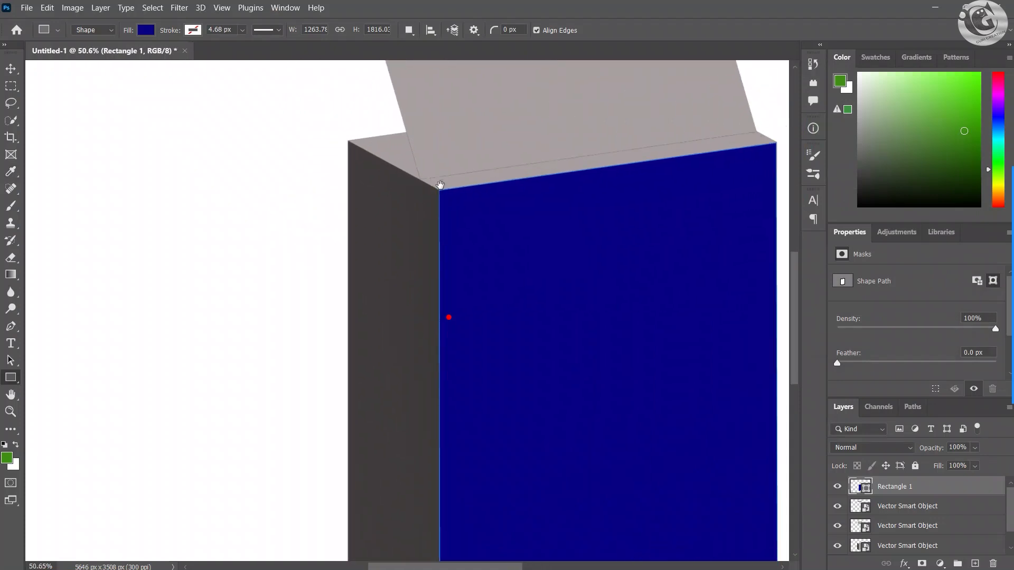
left_click_drag(439, 195, 438, 141)
scroll(438, 138, "down", 1)
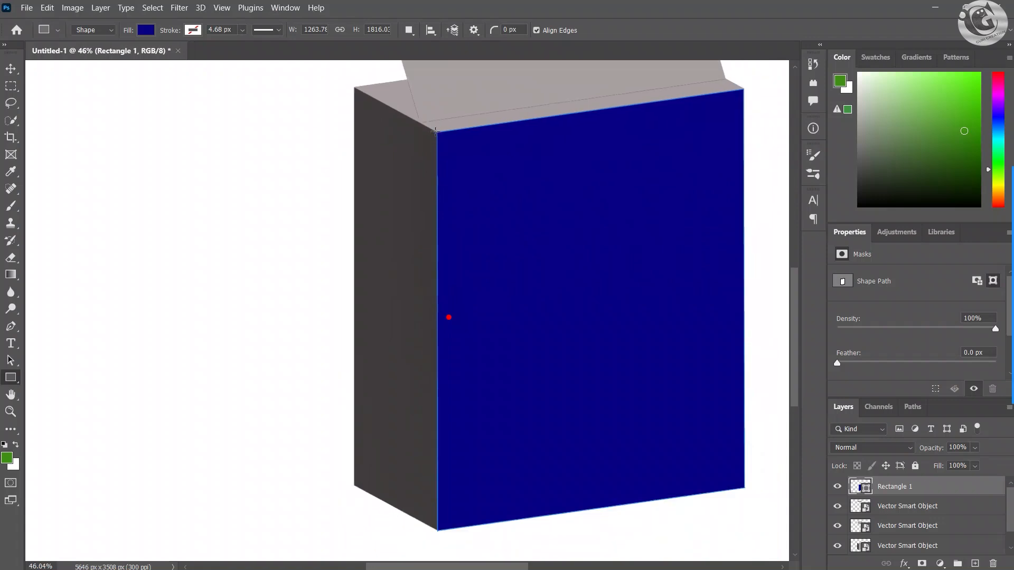
left_click_drag(436, 131, 289, 529)
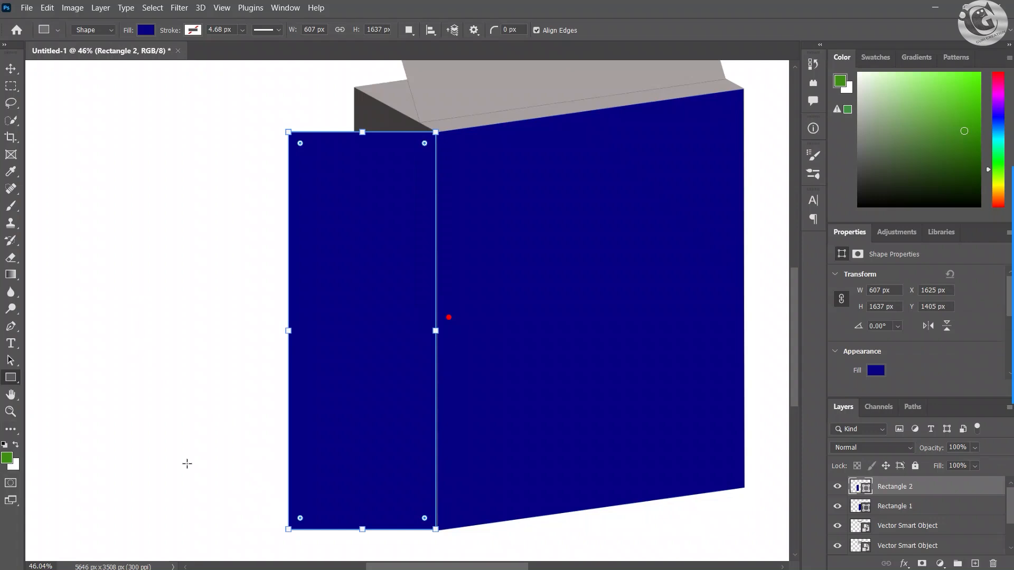
Step: Recolor the new side rectangle with the dark green fill 177115
double_click(862, 490)
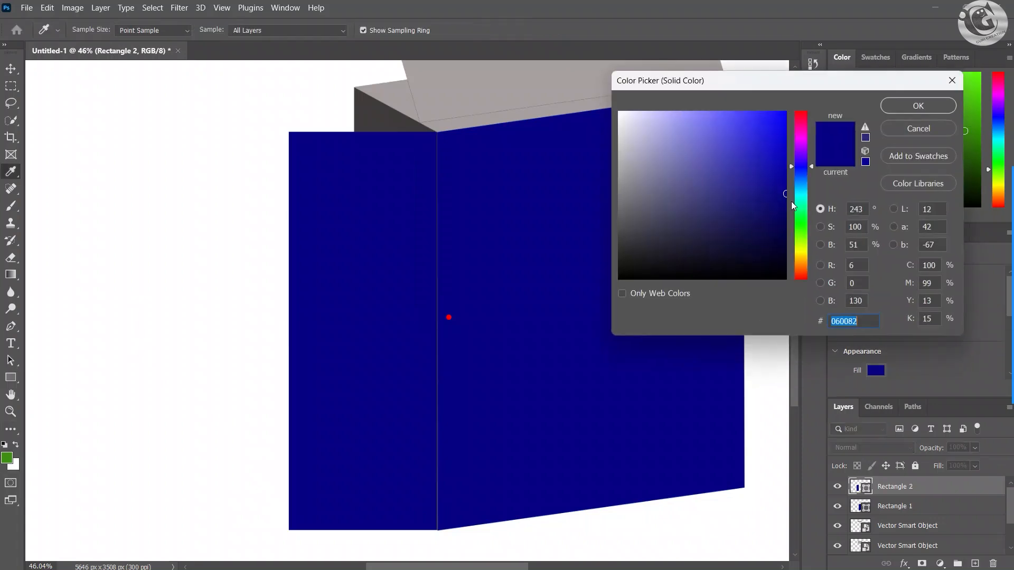
left_click(802, 225)
left_click(755, 205)
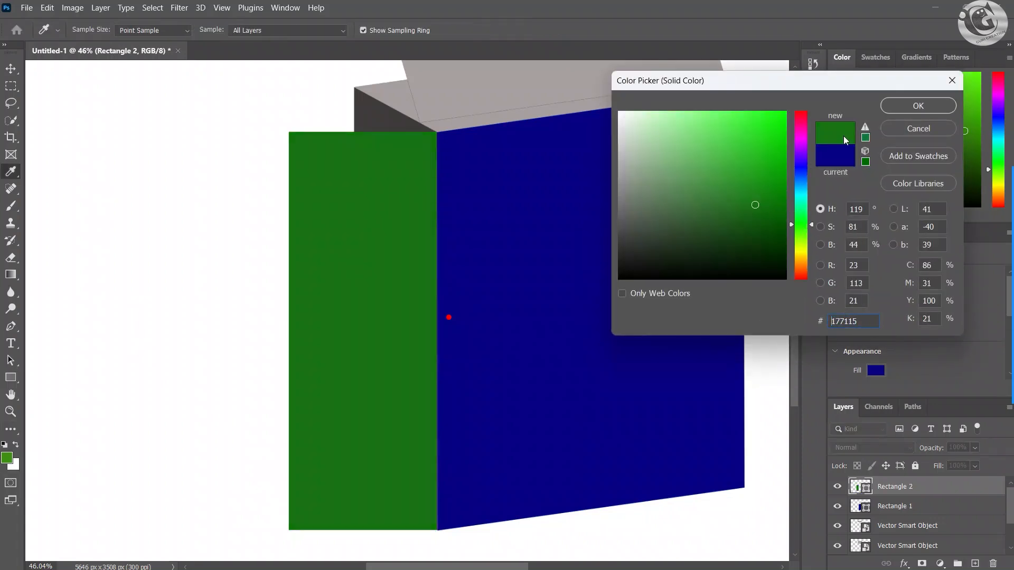
left_click(902, 106)
Step: Distort the green rectangle's two left corners onto the outer corners of the box's side face with Free Transform
key("v")
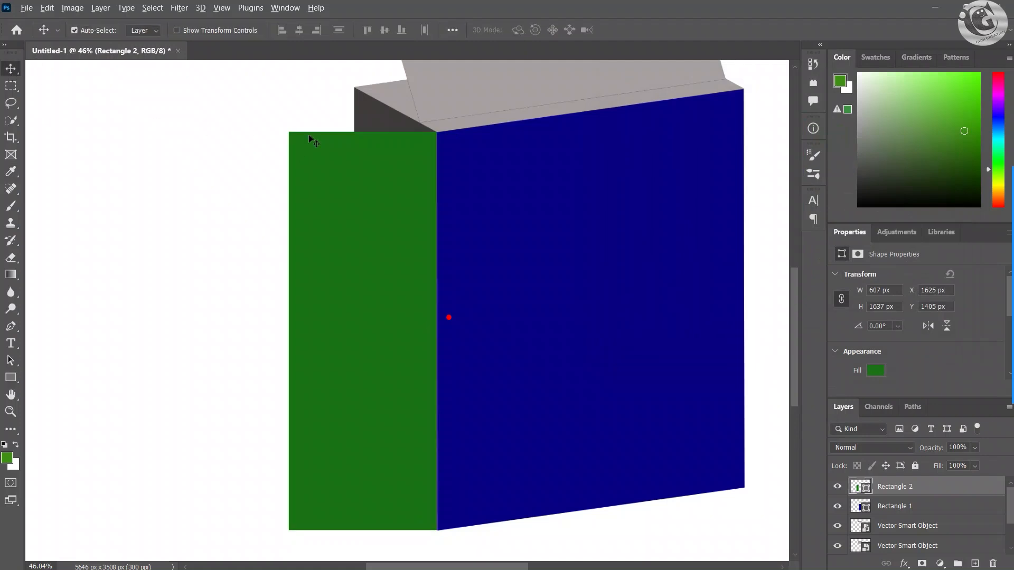
scroll(313, 139, "up", 1)
key("ctrl+t")
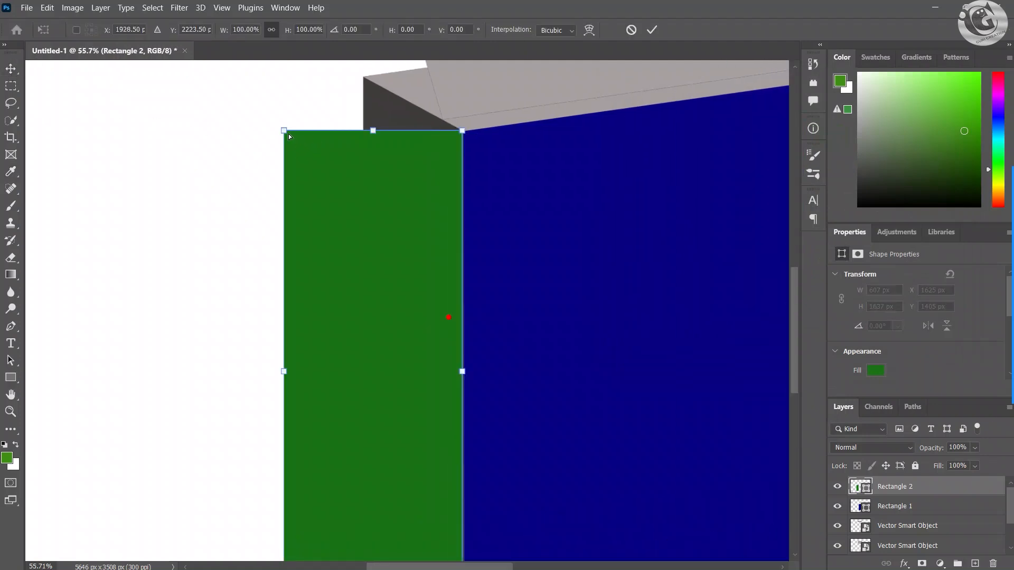
left_click_drag(284, 132, 363, 75)
scroll(498, 125, "down", 4)
scroll(493, 116, "left", 1)
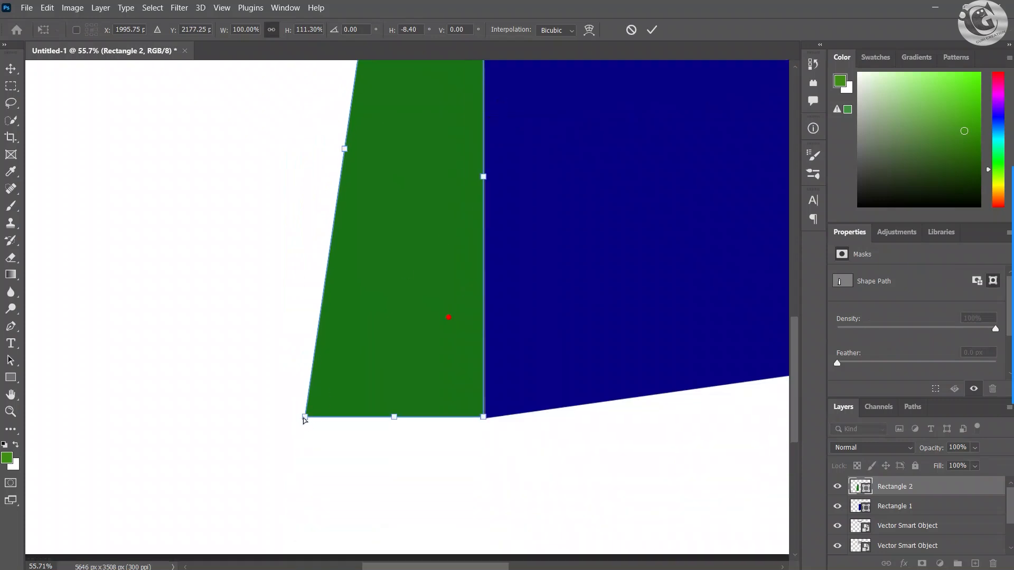
left_click_drag(304, 420, 384, 367)
scroll(326, 303, "down", 3)
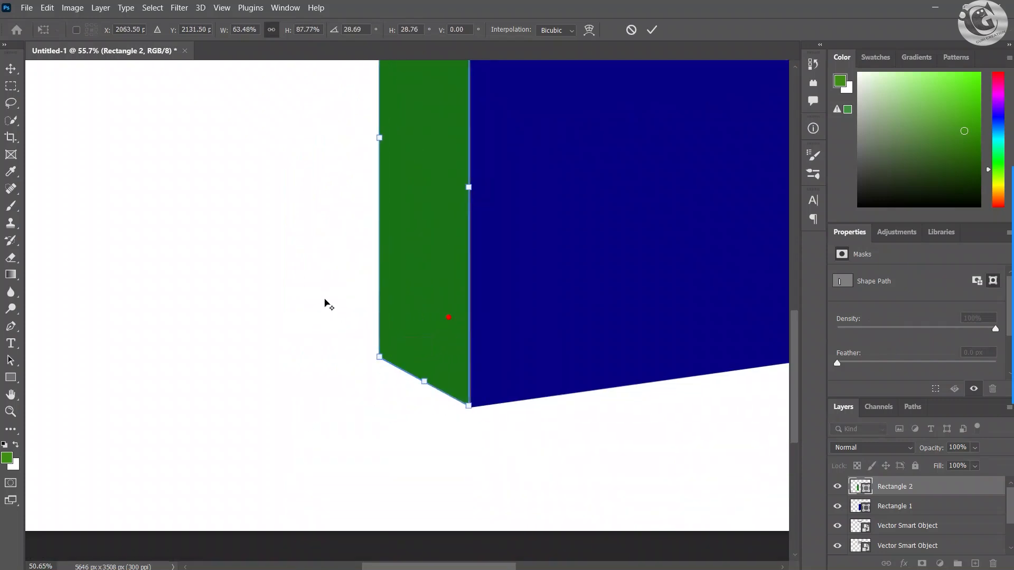
scroll(360, 437, "up", 5)
scroll(453, 129, "down", 3)
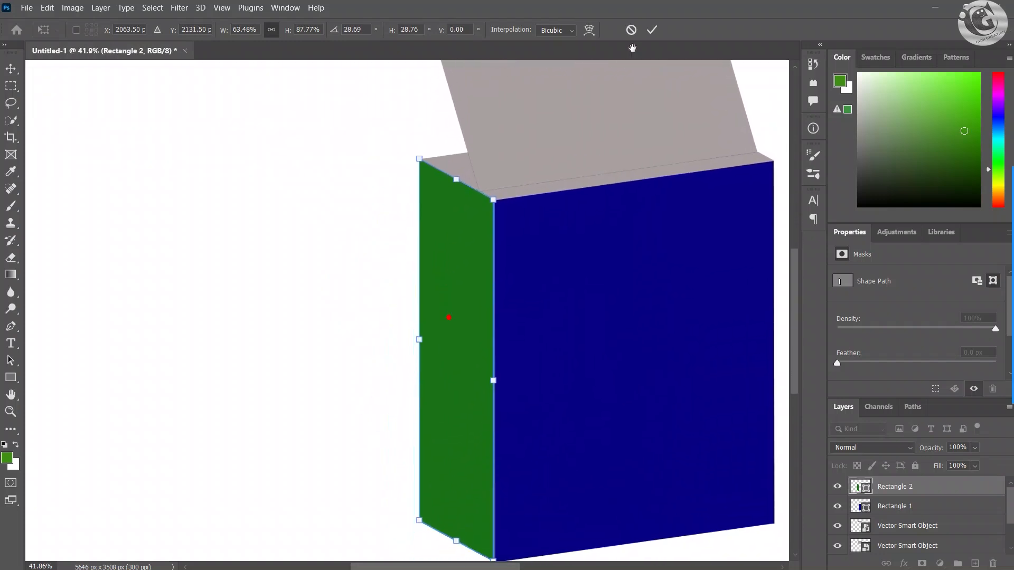
left_click(652, 30)
Step: Move the dark tuck flap away from the lid panel and align the lid panel's lower edge with the front face's top edge
scroll(562, 247, "down", 2)
left_click_drag(562, 247, 443, 373)
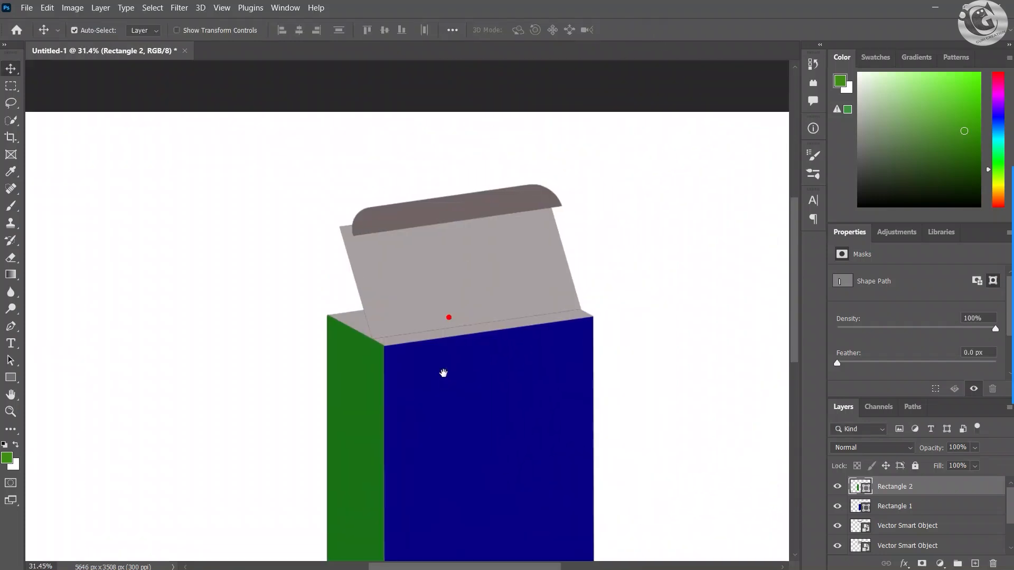
left_click_drag(422, 214, 410, 202)
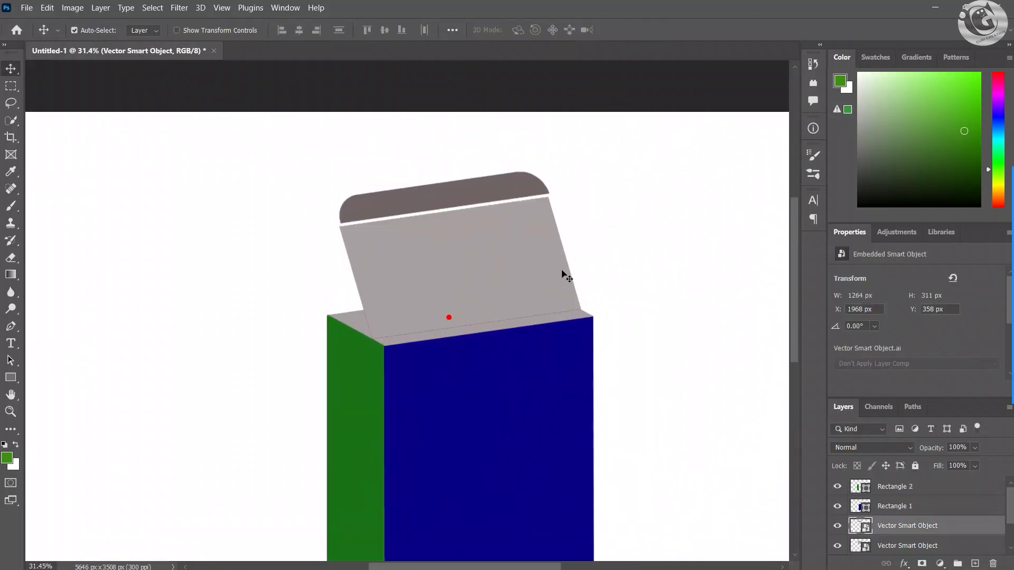
left_click_drag(517, 282, 521, 288)
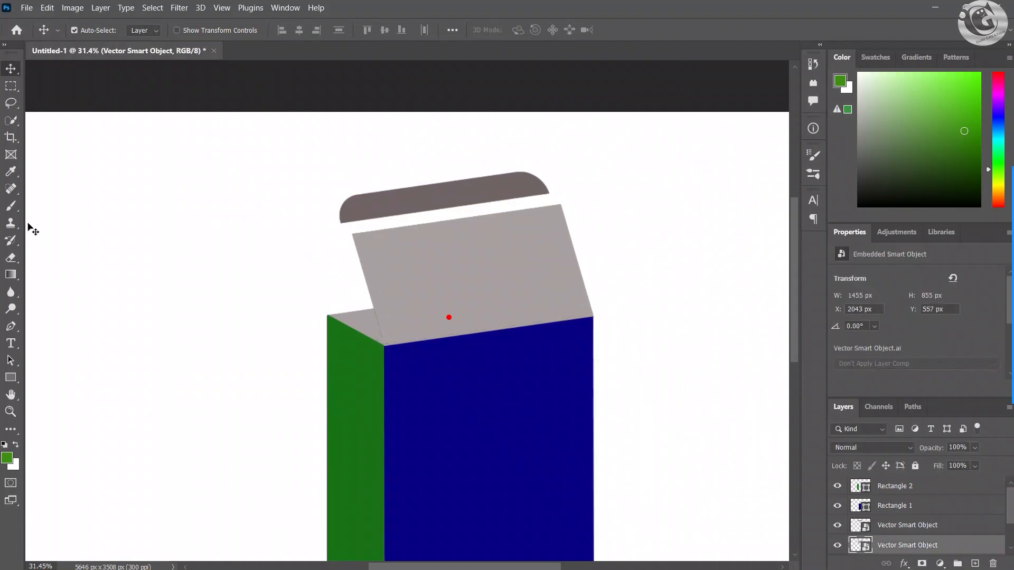
Step: Set the Rectangle tool's fill color to red ce2626
left_click(11, 377)
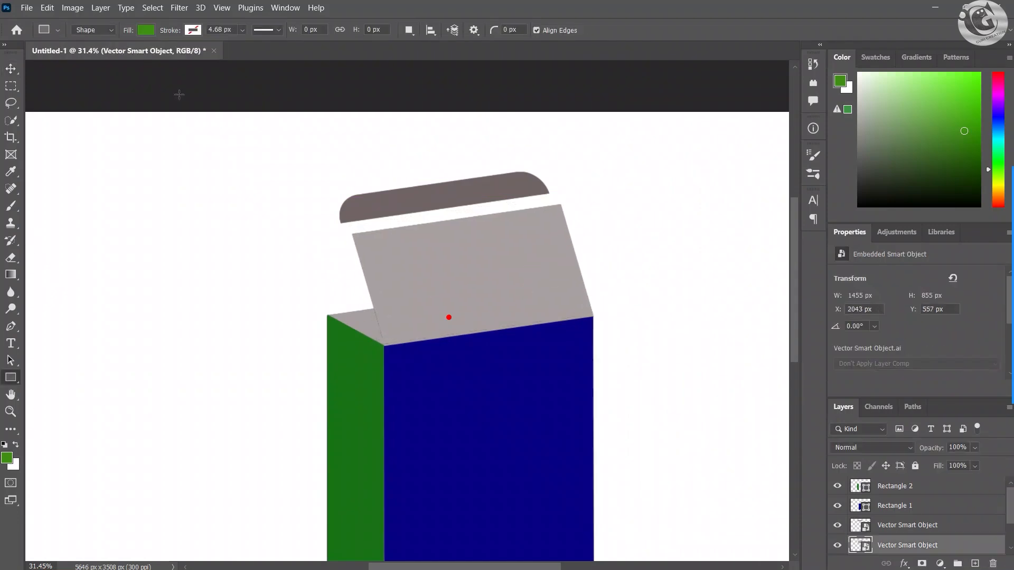
left_click(150, 30)
left_click(150, 30)
left_click(148, 30)
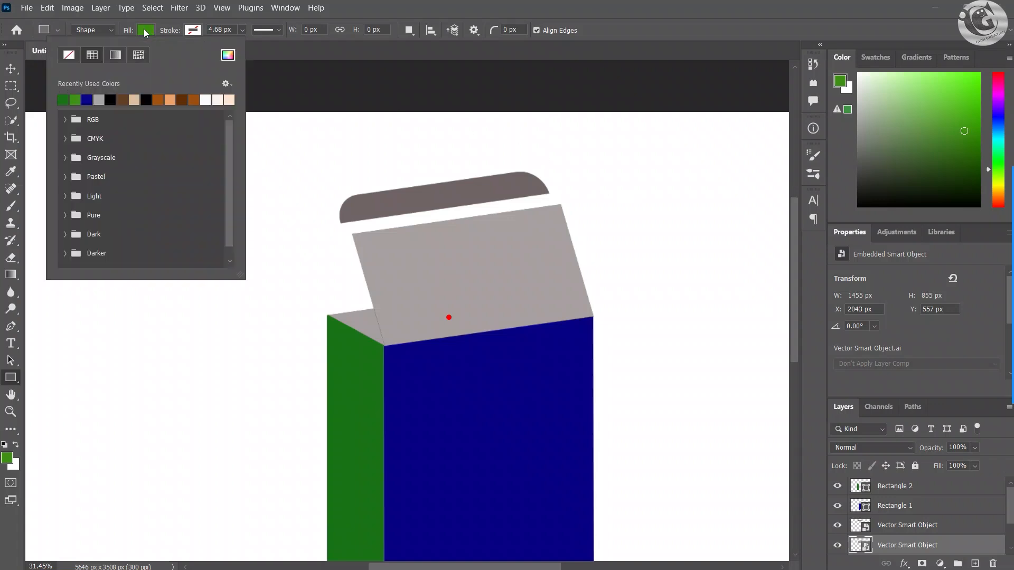
left_click(148, 31)
left_click(148, 30)
left_click(227, 55)
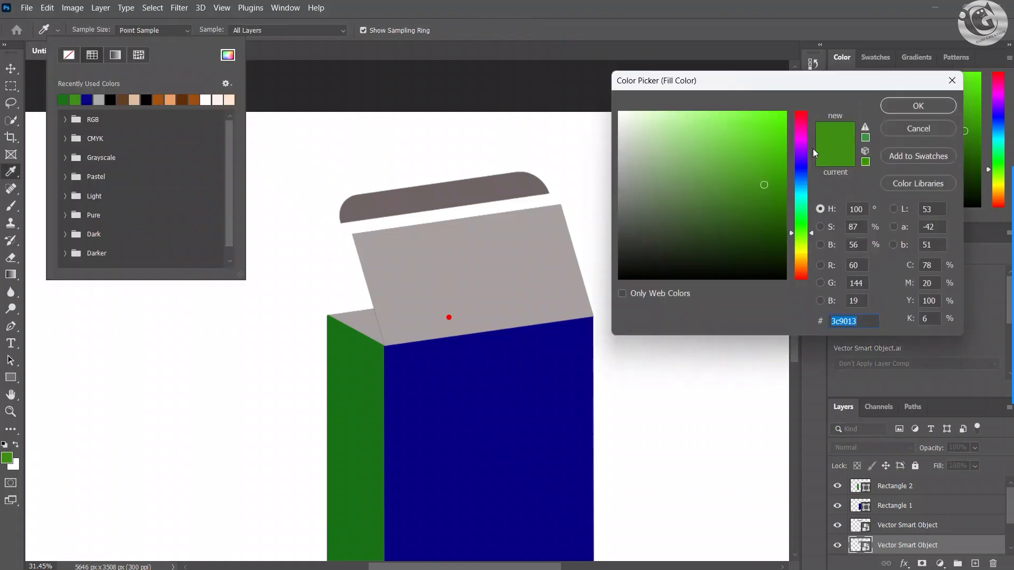
type("ce2626")
left_click(917, 106)
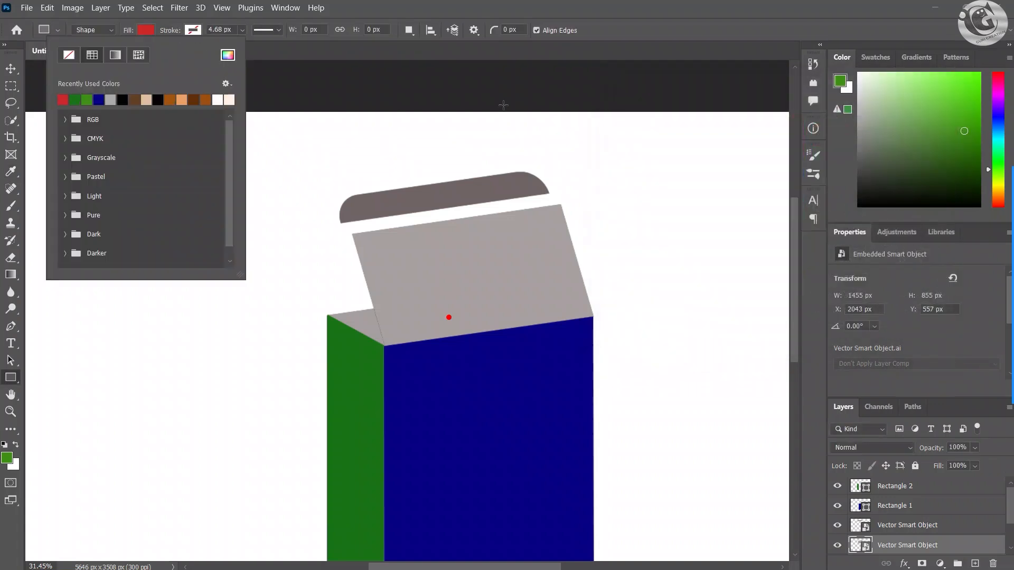
left_click(145, 33)
scroll(383, 229, "up", 2)
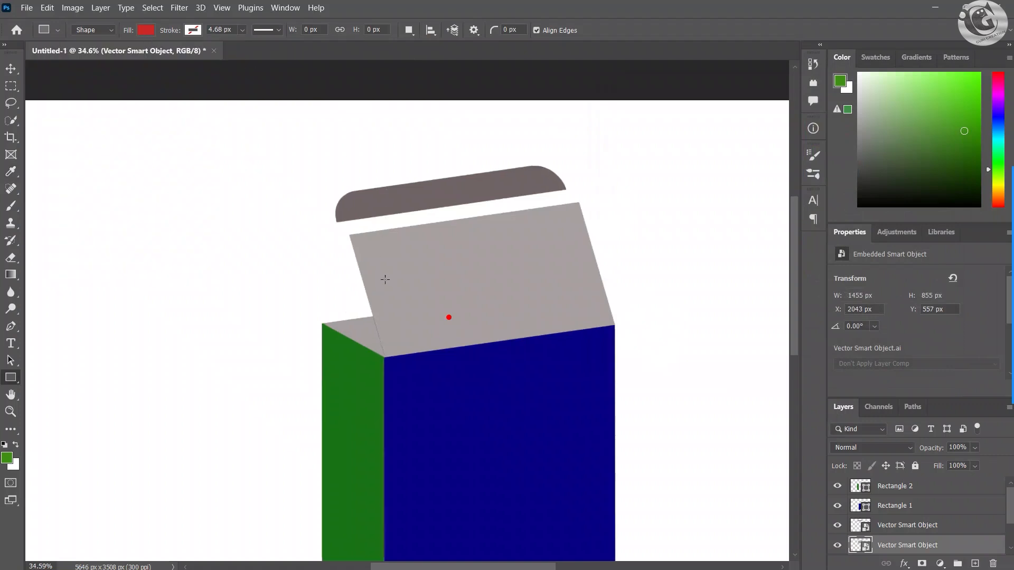
scroll(337, 220, "up", 1)
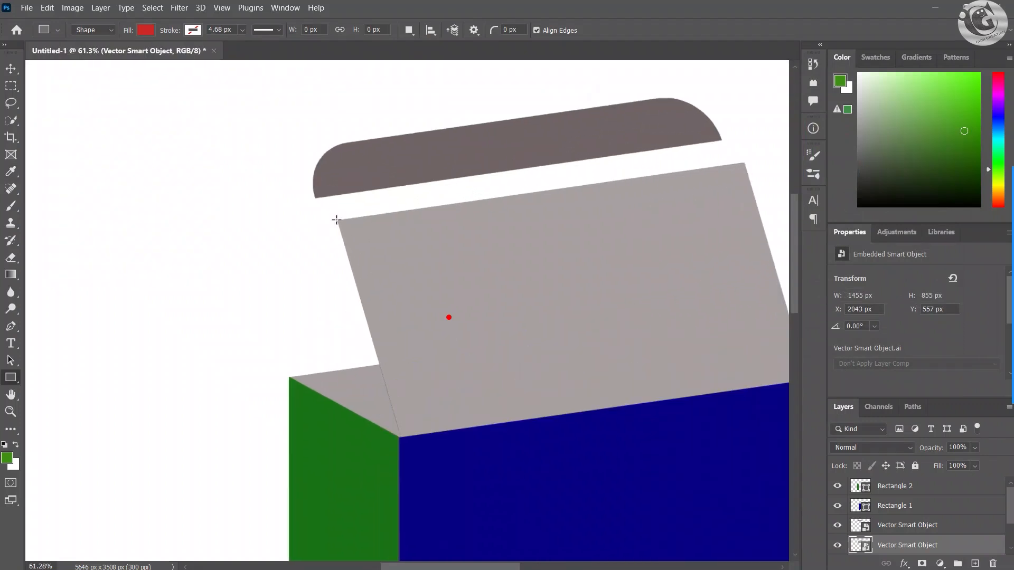
left_click_drag(337, 219, 641, 328)
key("ctrl+z")
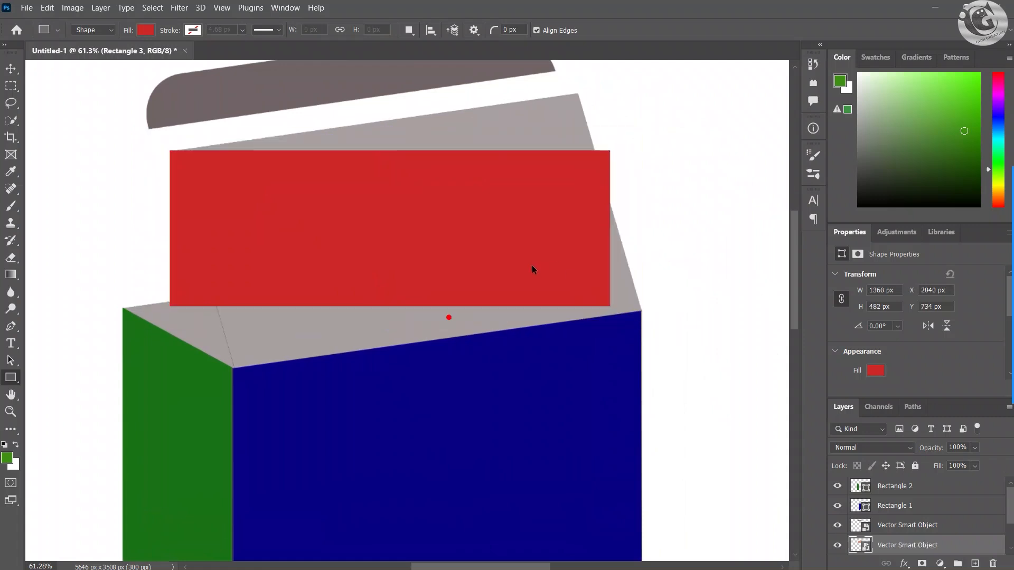
key("ctrl+z")
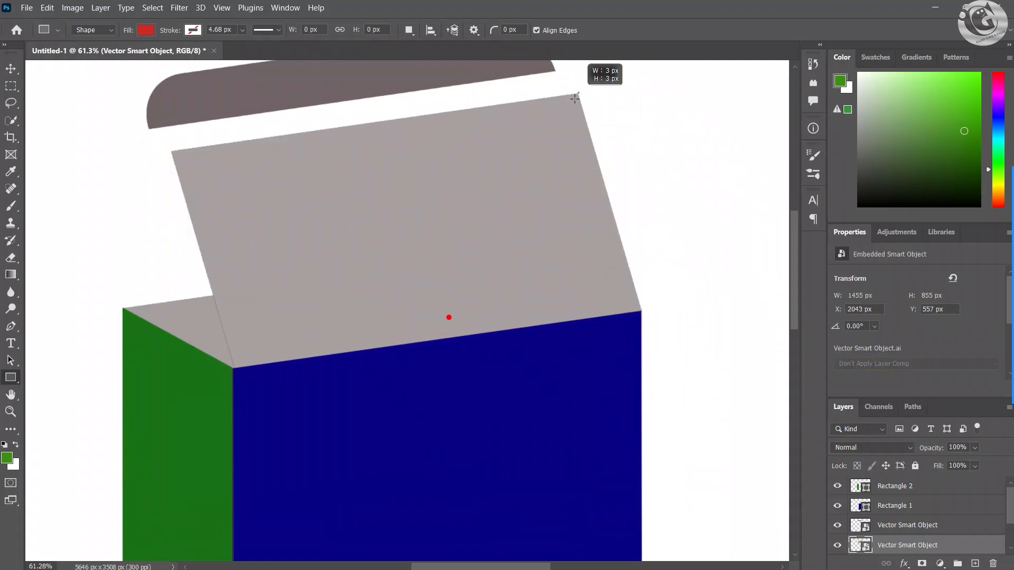
Step: Draw a red rectangle over the lid panel and distort its corners with Free Transform onto the panel's four corners
left_click_drag(578, 94, 103, 320)
left_click(11, 70)
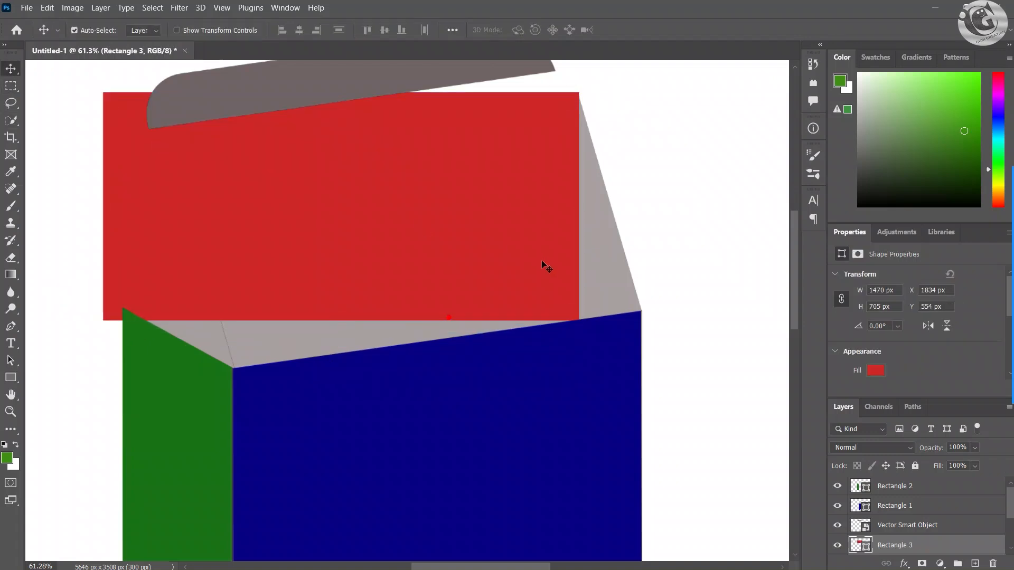
key("ctrl+t")
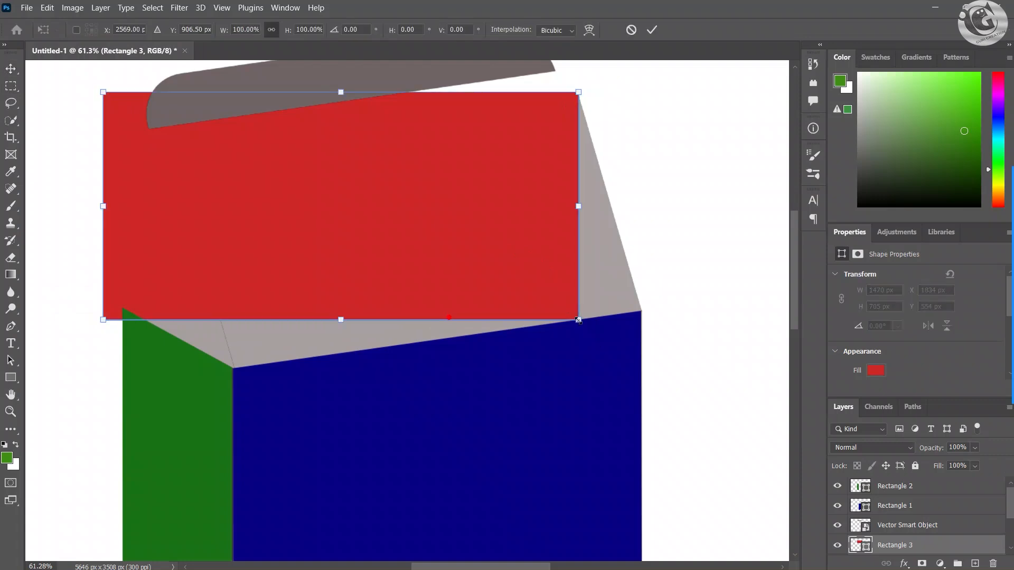
left_click_drag(578, 320, 641, 311)
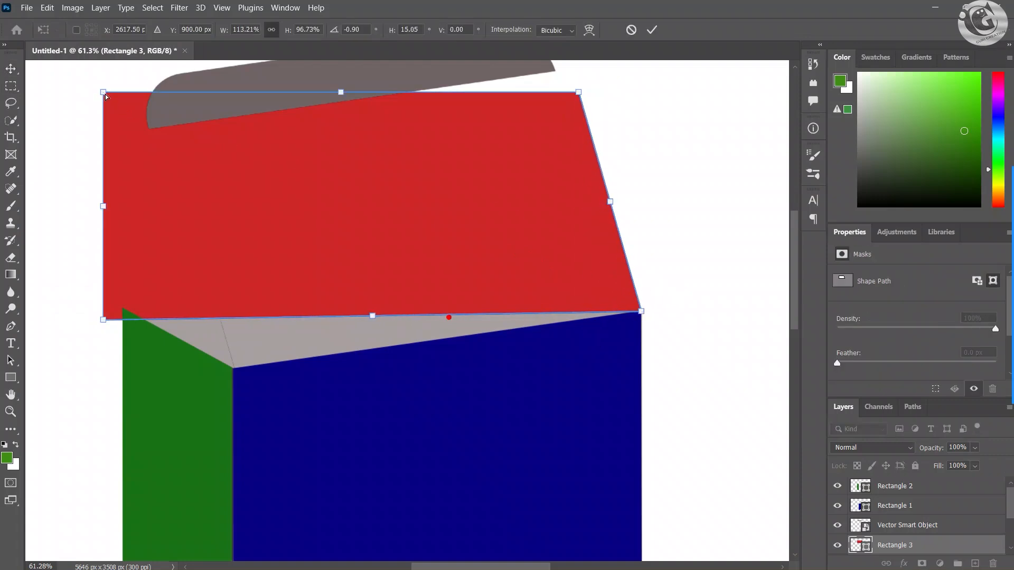
left_click_drag(105, 96, 175, 155)
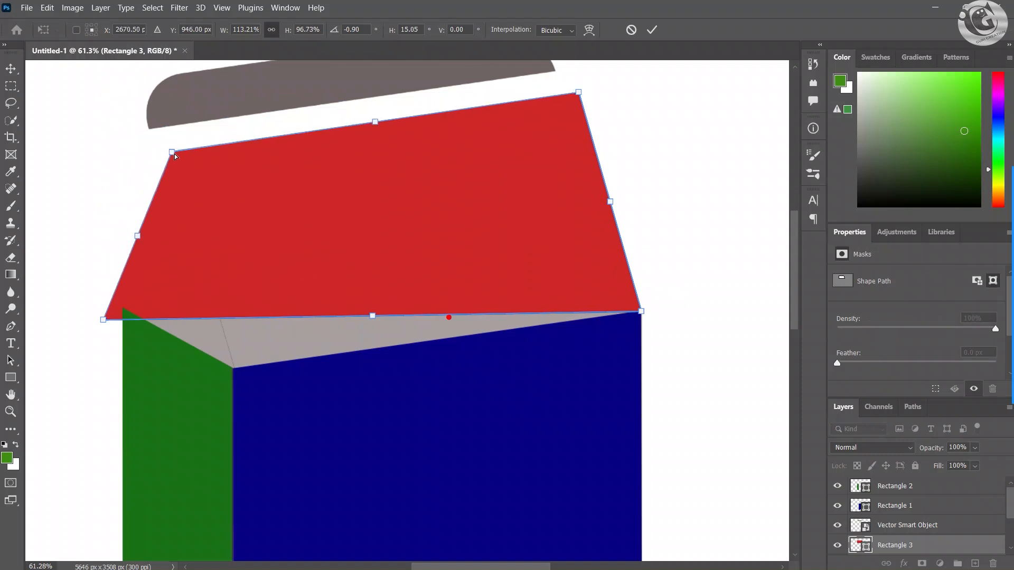
left_click_drag(103, 319, 235, 369)
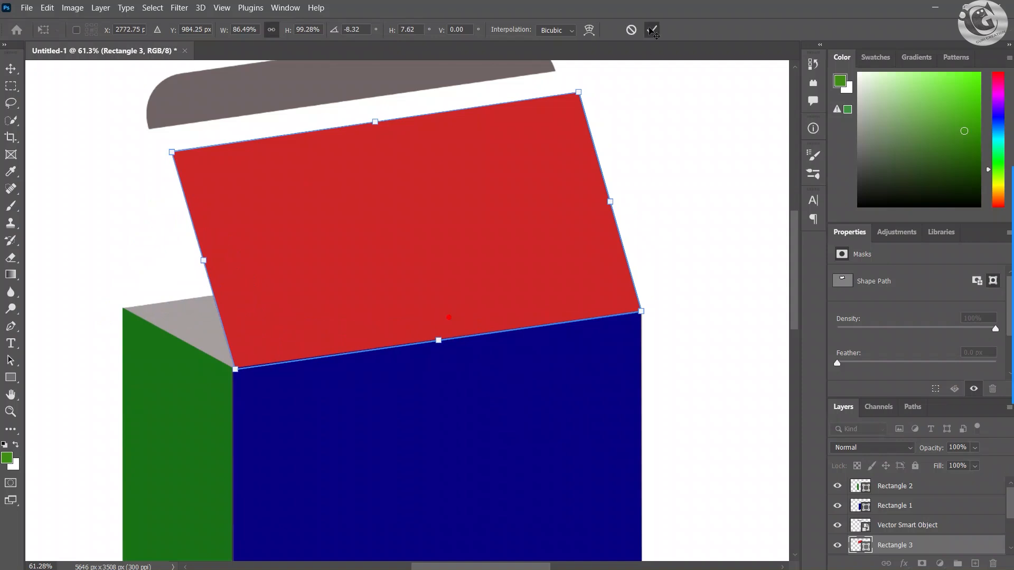
left_click(654, 31)
Step: Move the dark tuck flap back against the upper edge of the red lid face
scroll(577, 276, "down", 5)
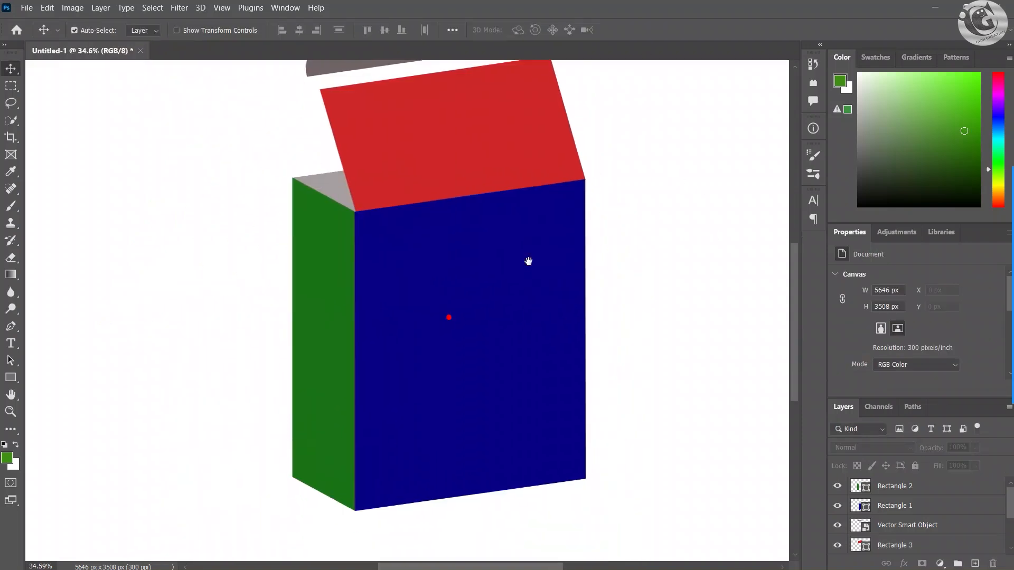
scroll(528, 261, "down", 1)
left_click_drag(401, 125, 415, 138)
left_click(631, 201)
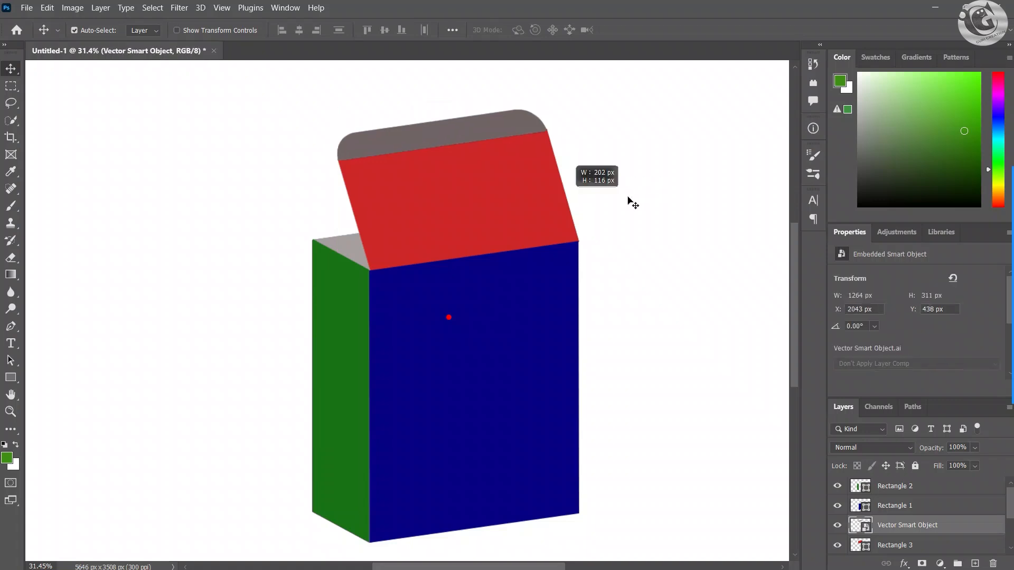
scroll(632, 201, "down", 3)
scroll(551, 294, "down", 2)
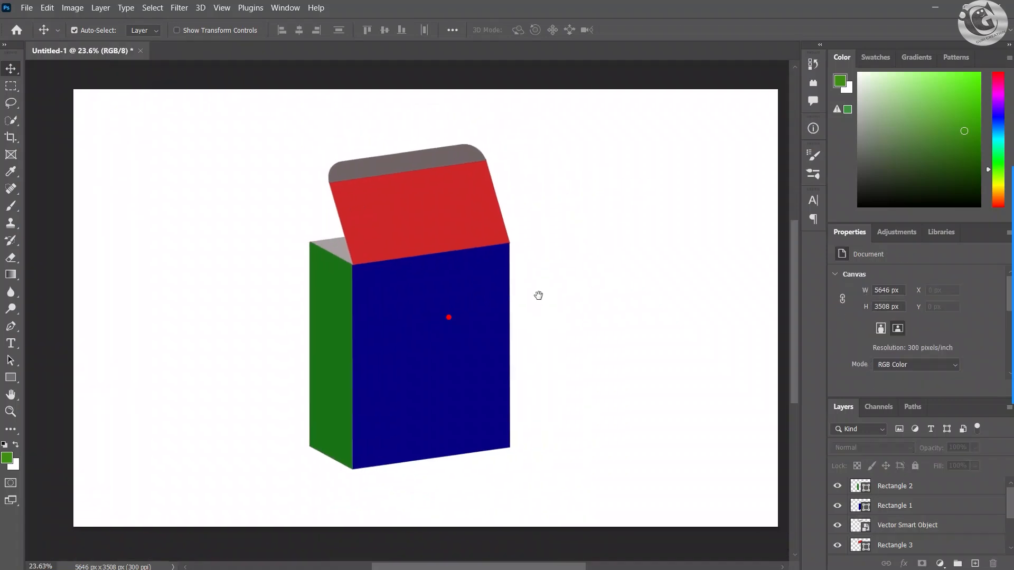
scroll(545, 300, "up", 1)
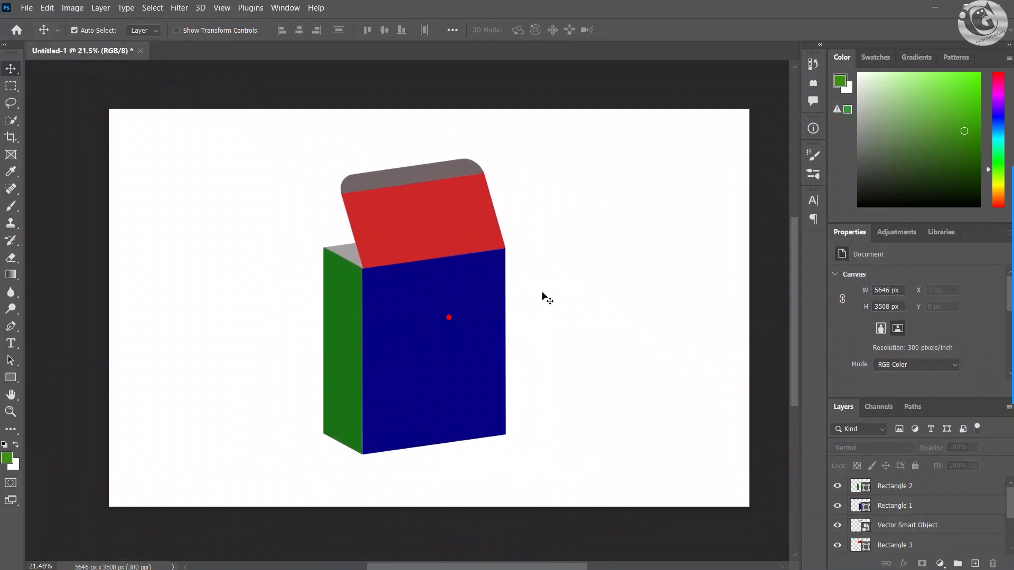
scroll(544, 294, "up", 1)
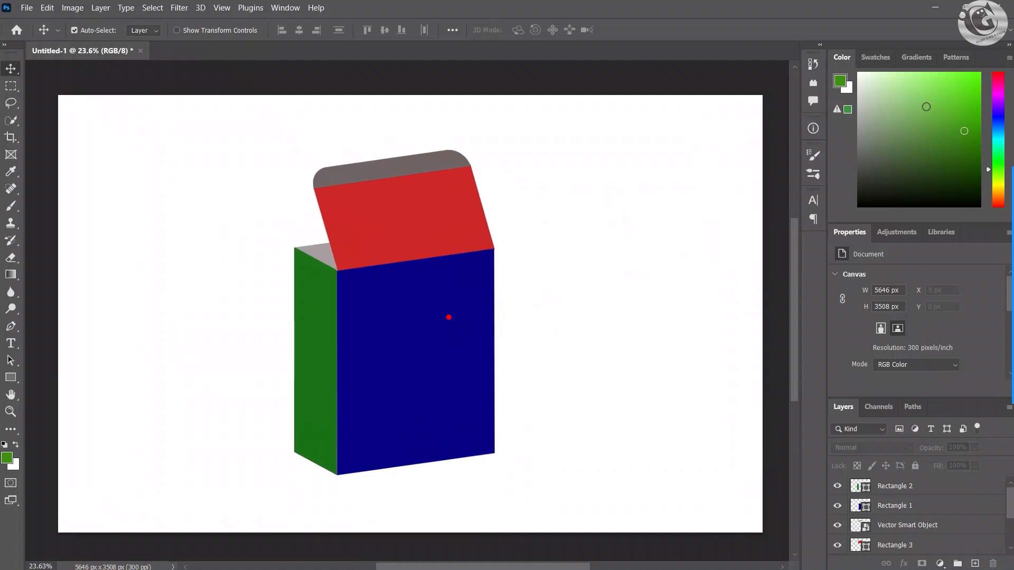
Step: Switch to die cut.ai in Illustrator and slice the dieline's front panel along its fold lines, about 5.68 by 6.81 in
left_click(935, 9)
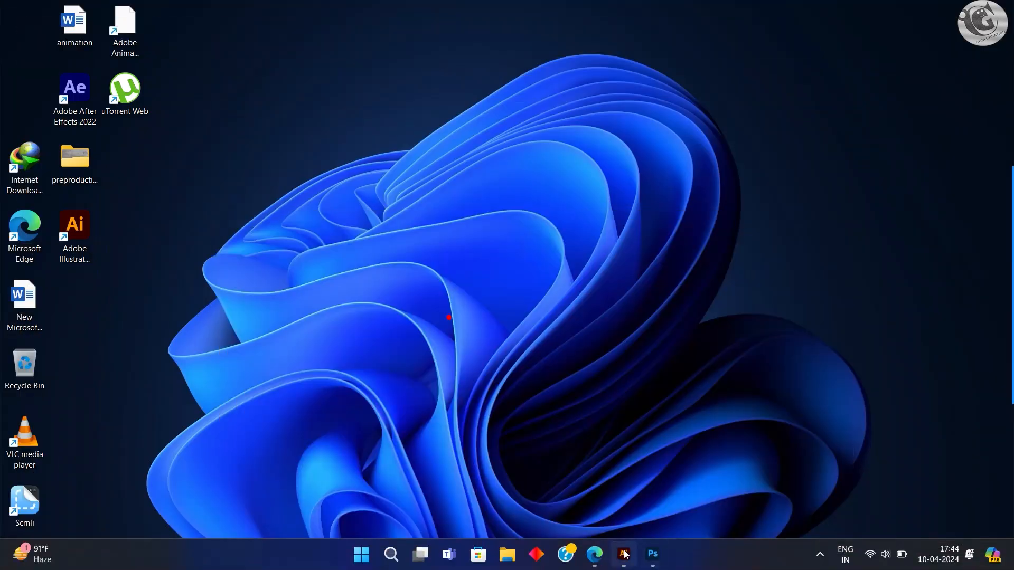
left_click(626, 554)
scroll(536, 385, "down", 1)
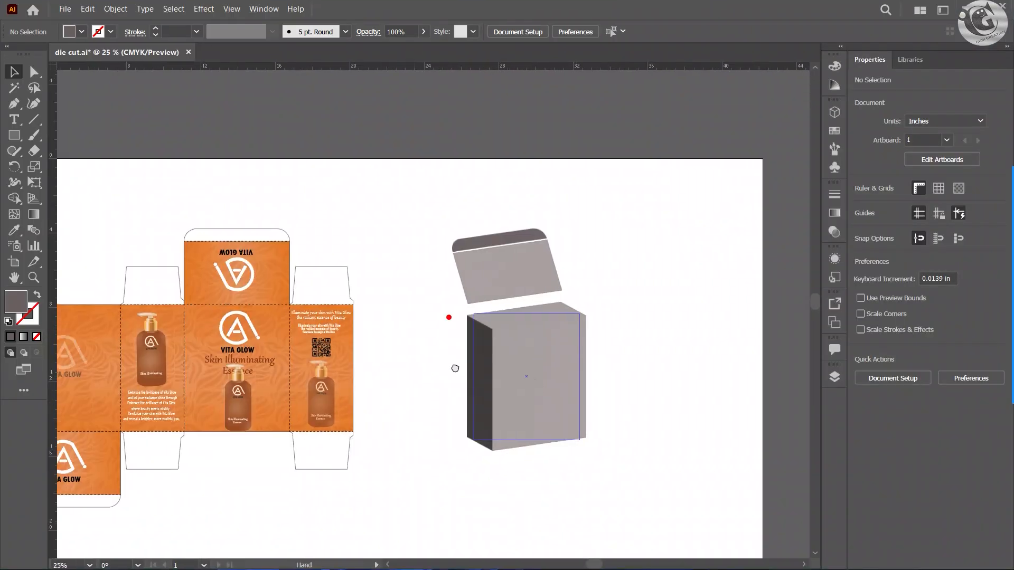
left_click_drag(455, 367, 563, 349)
scroll(432, 350, "up", 2)
left_click_drag(425, 373, 478, 364)
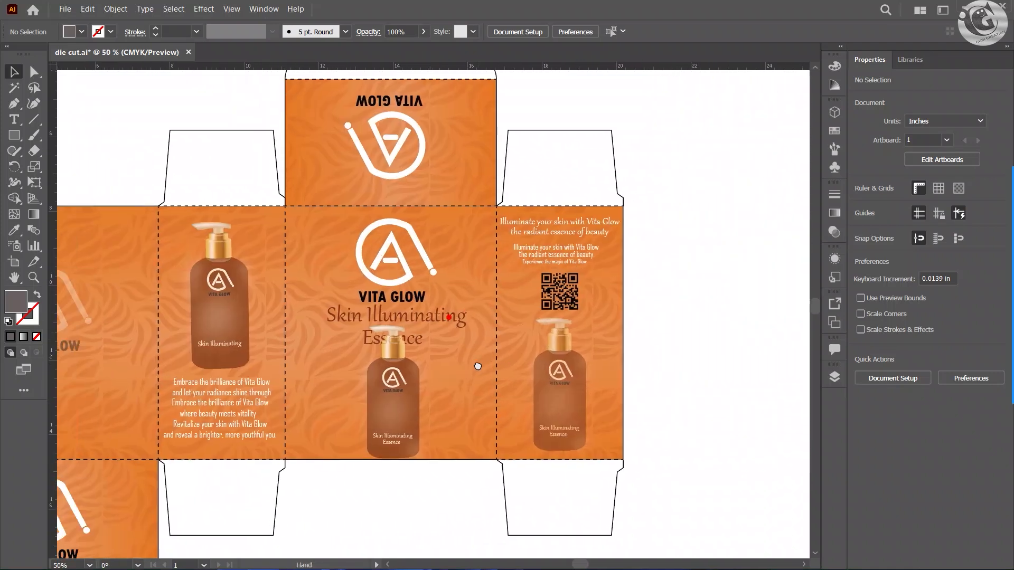
scroll(478, 365, "down", 1)
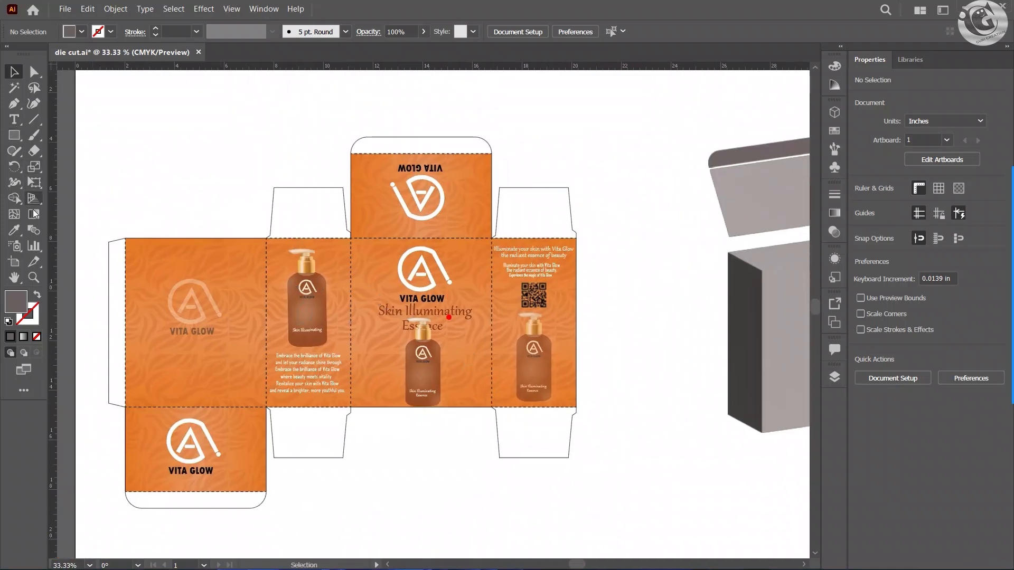
left_click(33, 261)
scroll(385, 279, "up", 1)
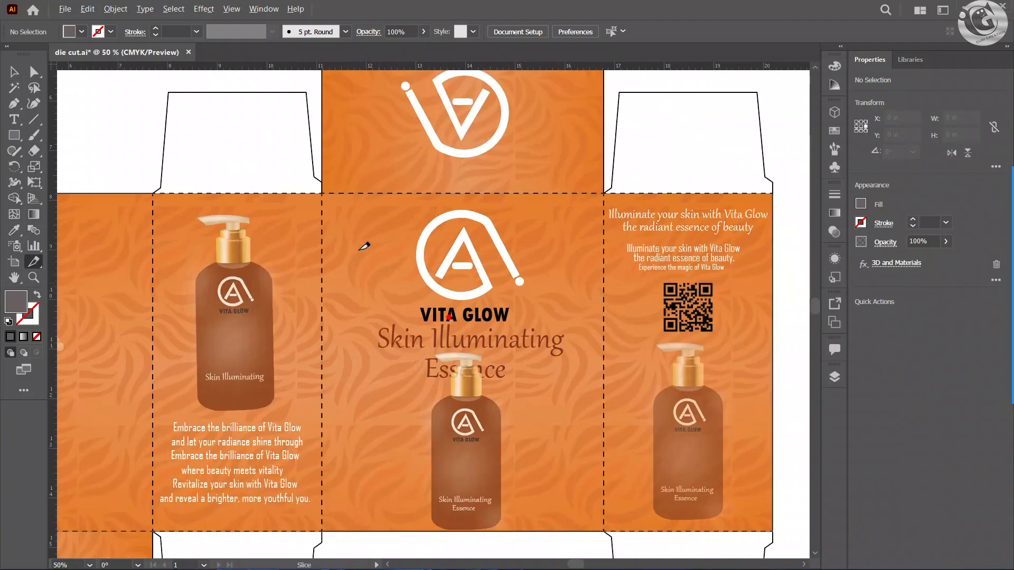
scroll(343, 224, "up", 1)
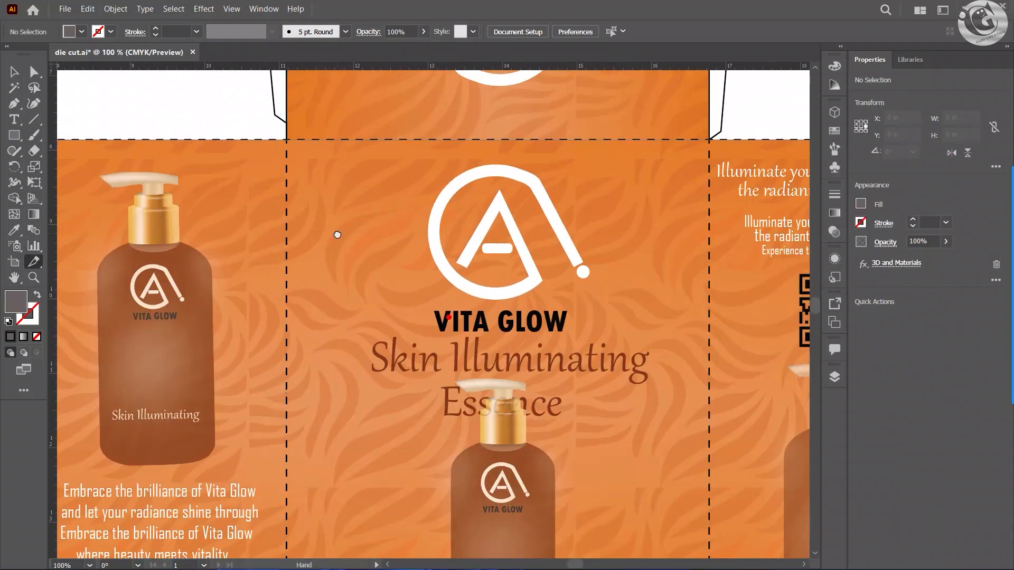
scroll(323, 169, "down", 1)
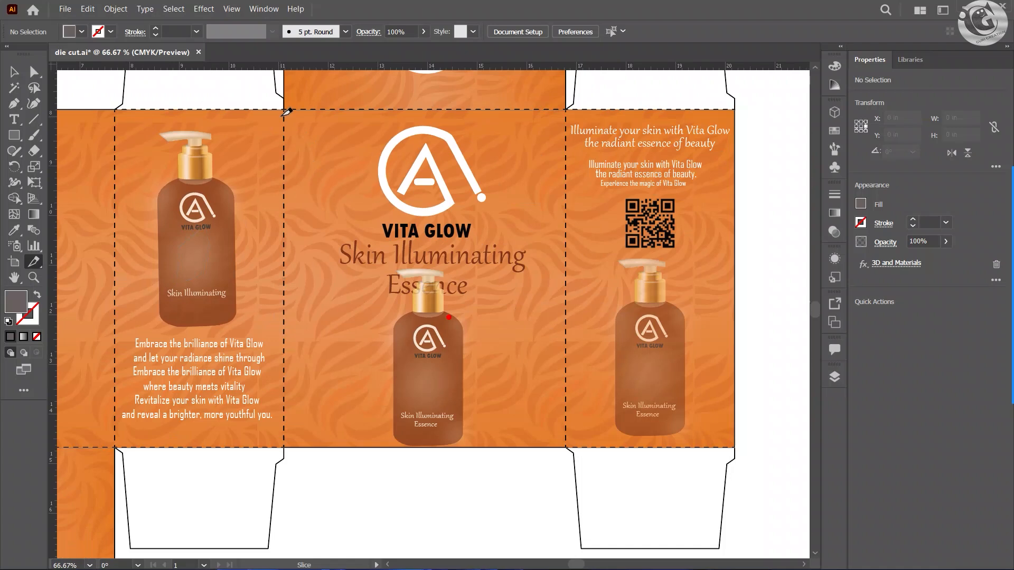
left_click_drag(289, 113, 572, 442)
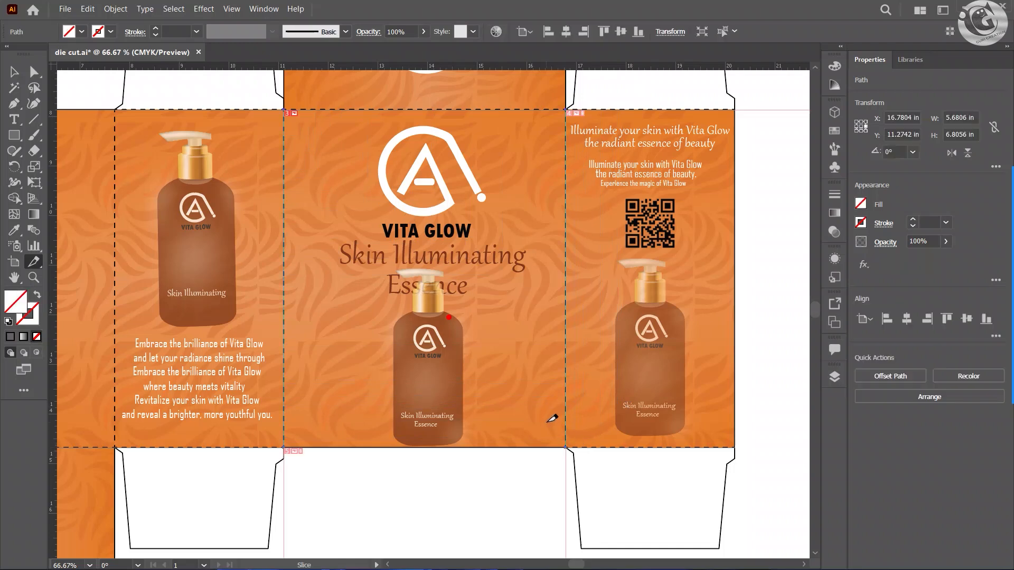
Step: Slice the side panel adjoining the front panel's left edge along its fold lines, about 3.39 by 6.79 in
scroll(552, 421, "down", 1)
scroll(245, 265, "up", 2)
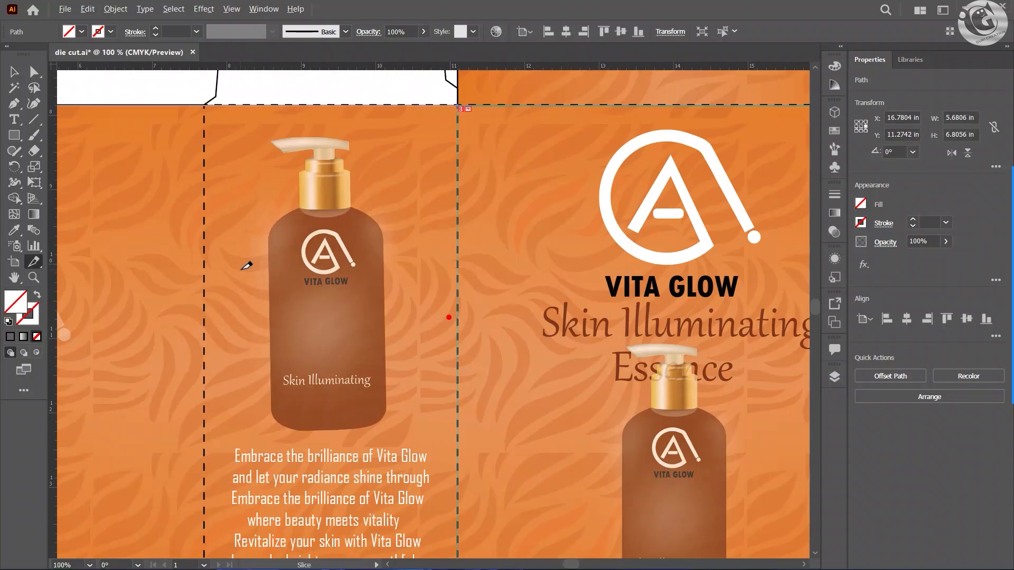
scroll(311, 294, "down", 1)
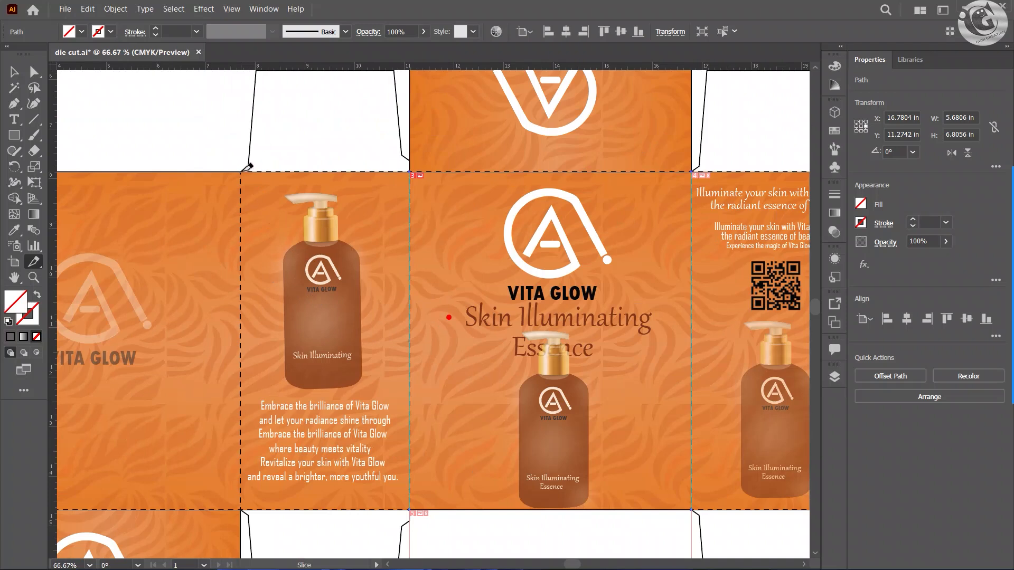
left_click_drag(271, 211, 414, 504)
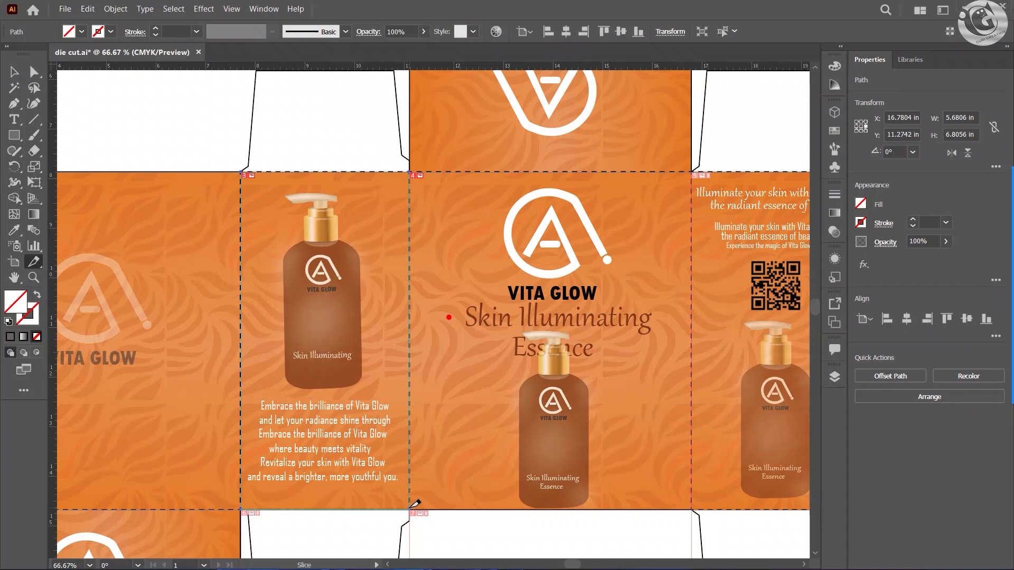
Step: Slice the lid panel above the front panel along its edges, about 5.68 by 3.40 in
scroll(460, 212, "up", 5)
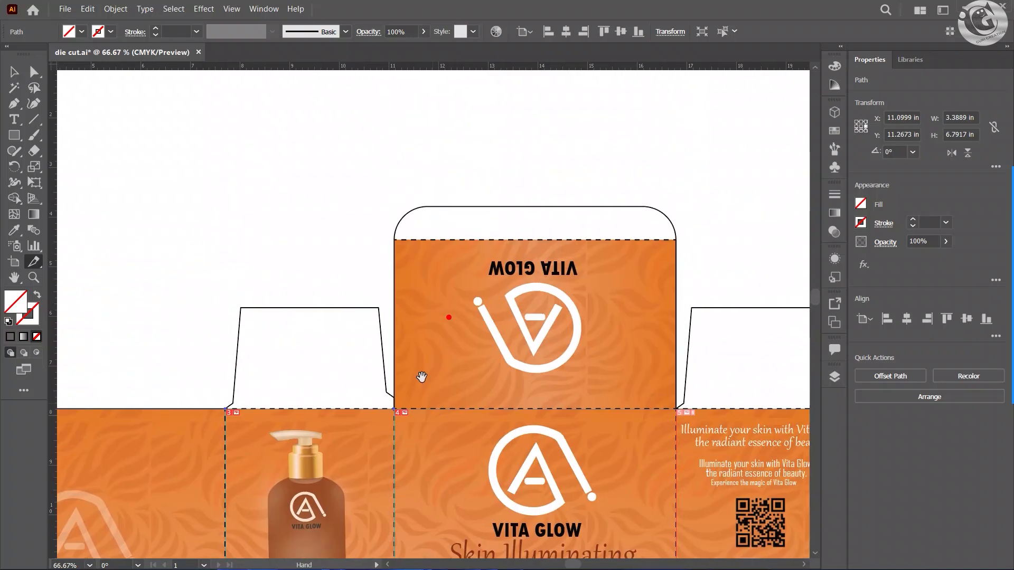
scroll(433, 271, "up", 3)
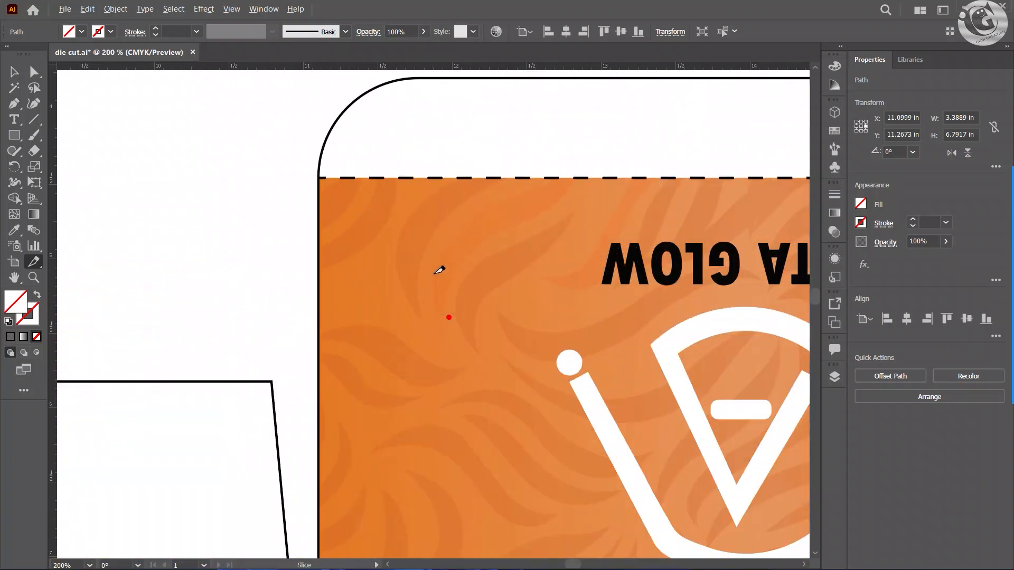
left_click_drag(454, 305, 333, 229)
scroll(344, 236, "down", 2)
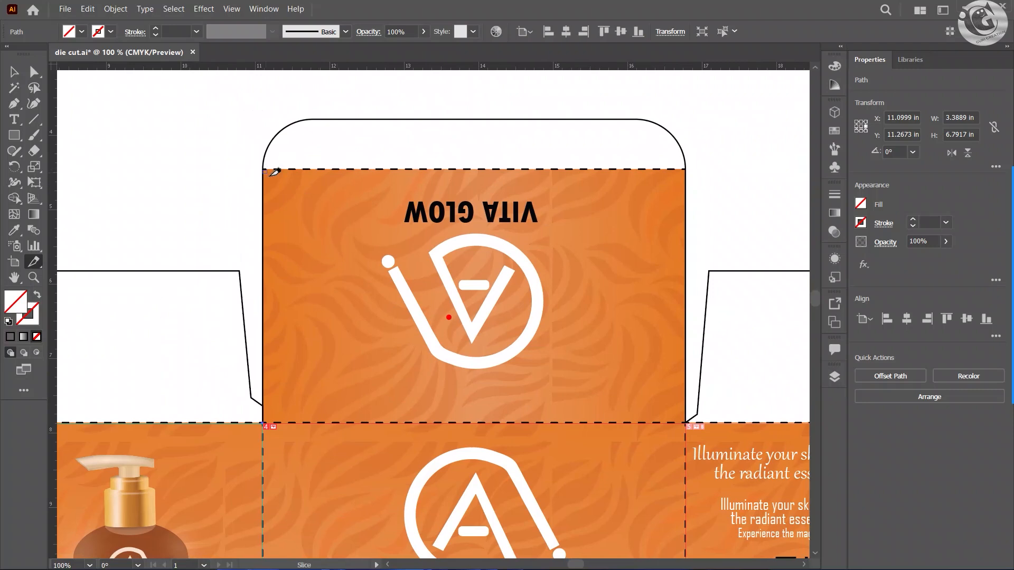
left_click(263, 423)
left_click(686, 422)
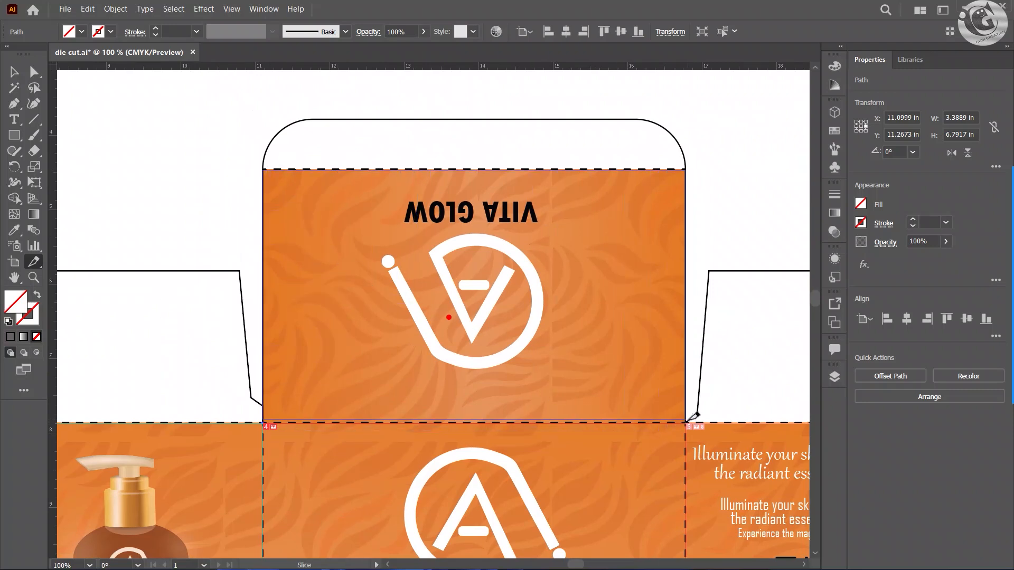
left_click_drag(687, 422, 462, 291)
Step: Open Save for Web (Legacy) for the sliced artwork and fit its preview on screen
scroll(668, 412, "down", 3)
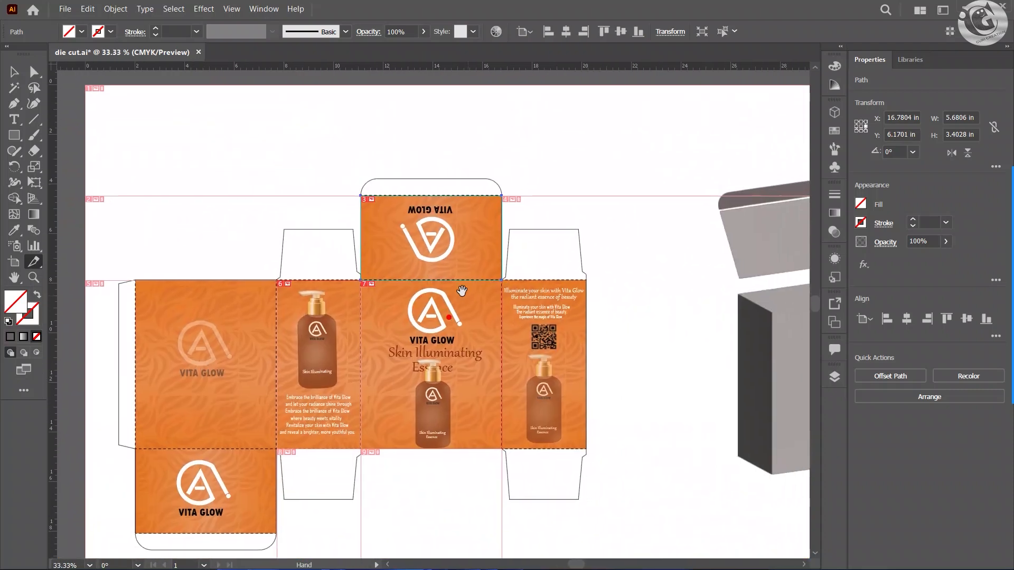
left_click(64, 10)
mouse_move(104, 258)
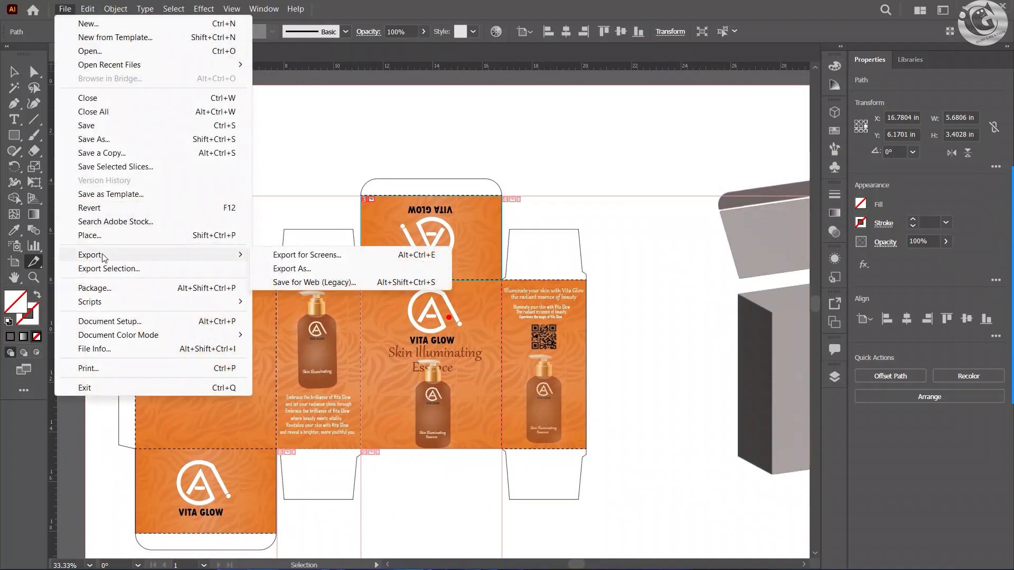
left_click(308, 284)
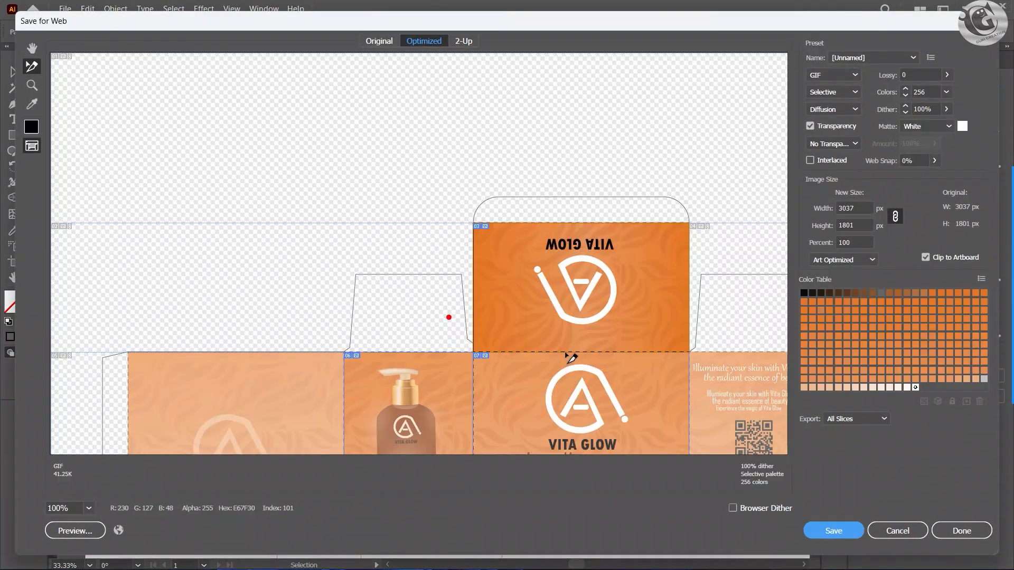
left_click(88, 508)
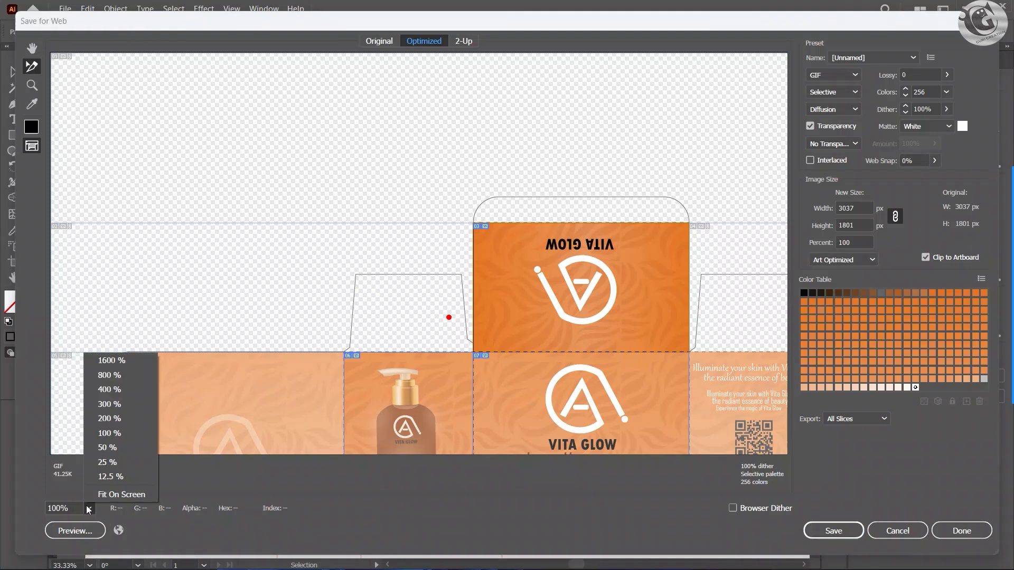
left_click(89, 509)
left_click(88, 509)
left_click(120, 495)
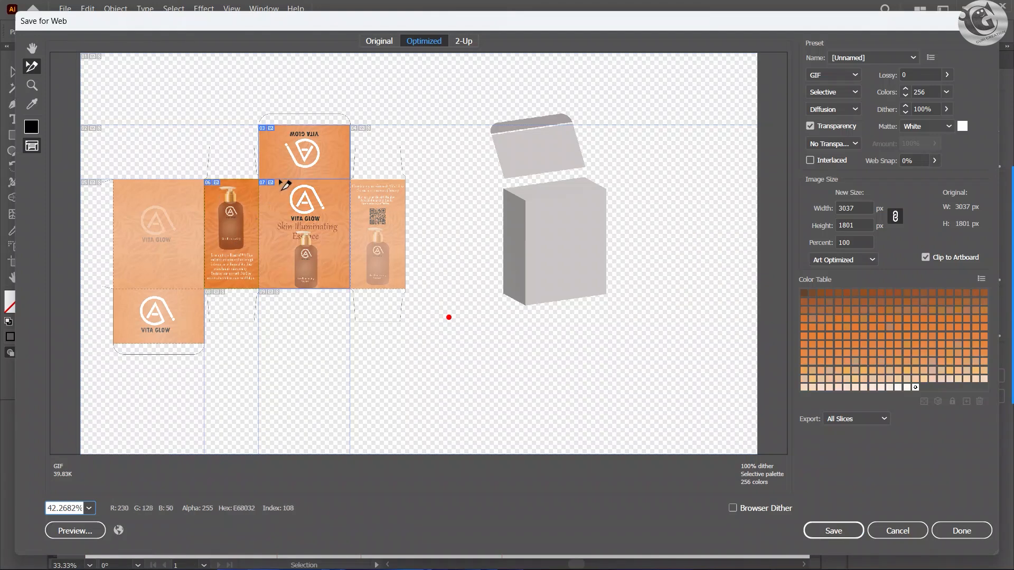
Step: Set the lid, front and side panel slices to JPEG format, high quality at 60%
left_click(842, 76)
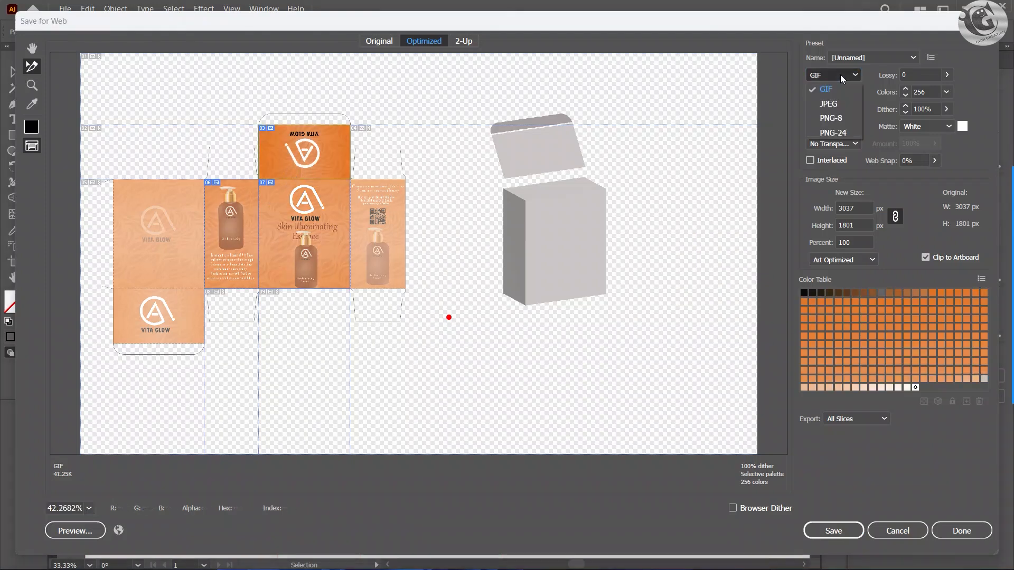
left_click(833, 104)
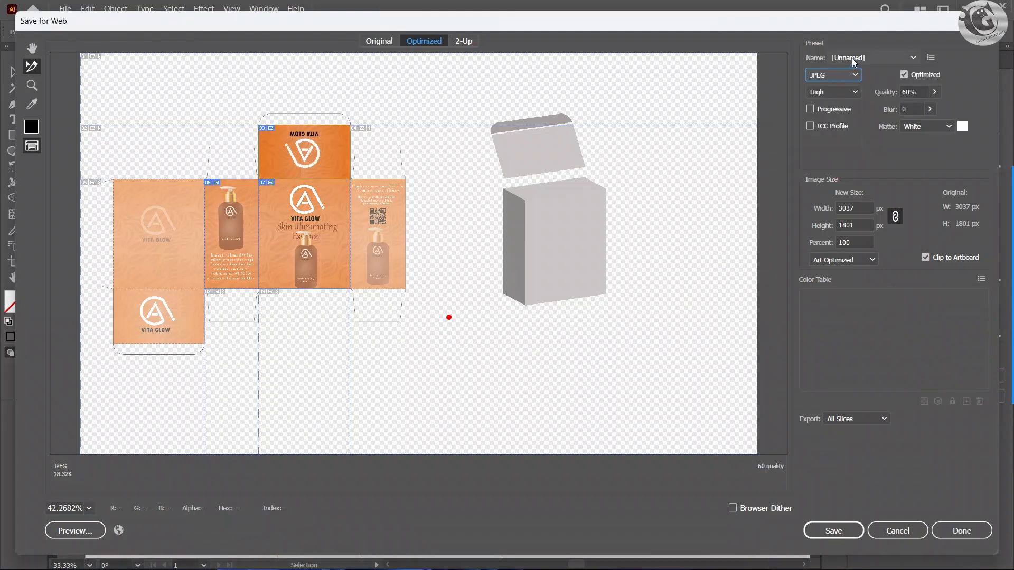
left_click(310, 215)
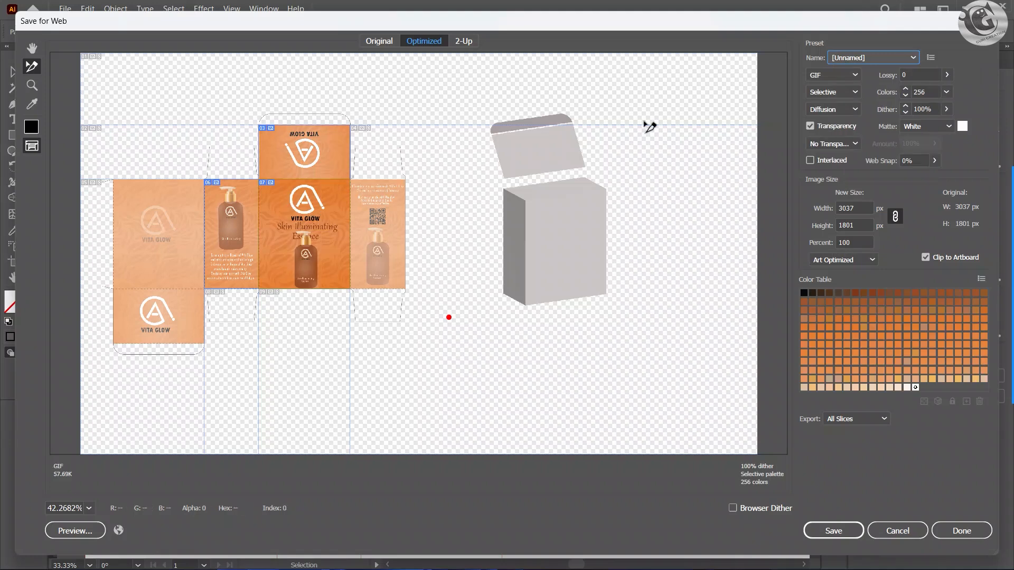
left_click(834, 75)
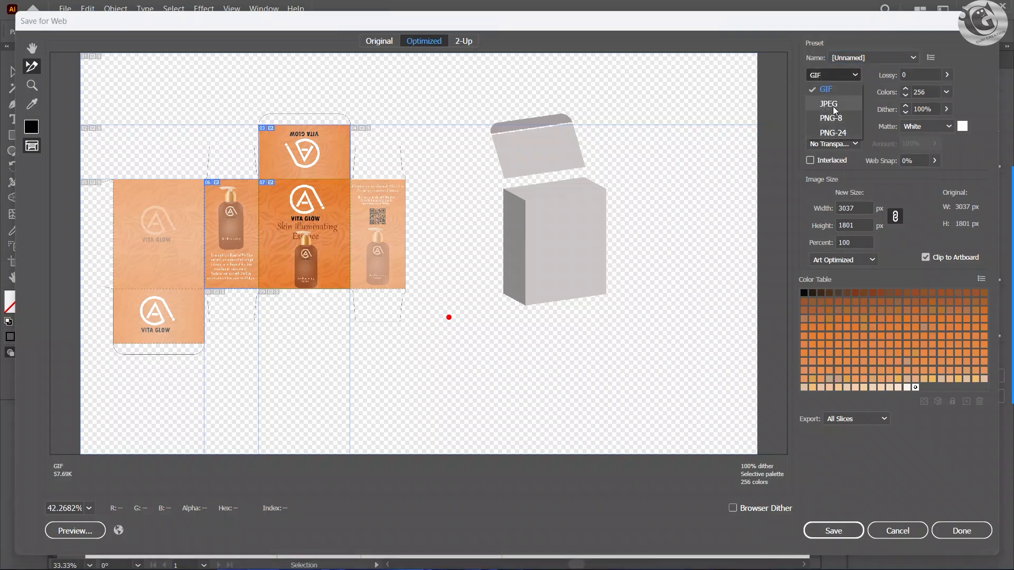
left_click(828, 104)
left_click(234, 228)
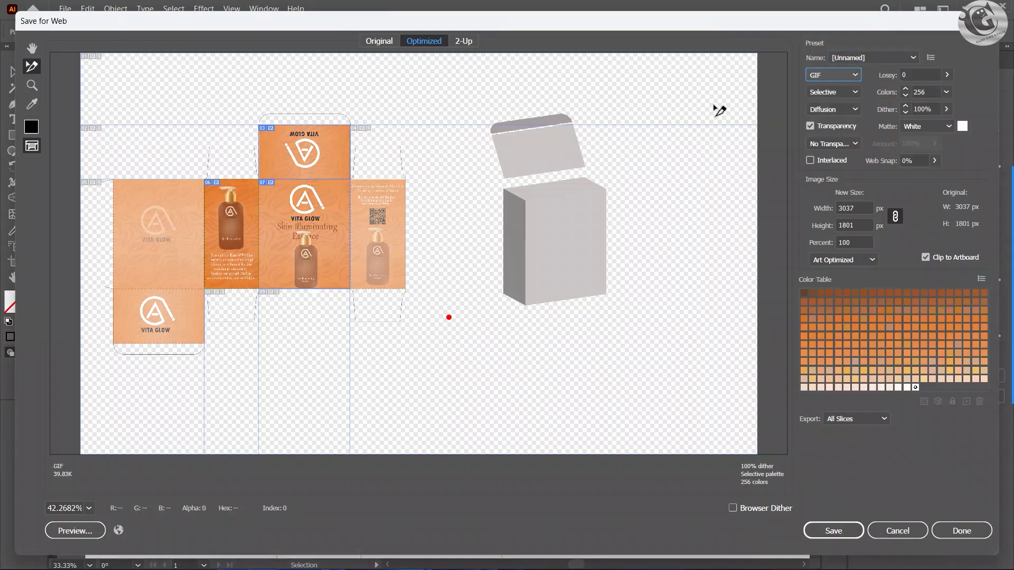
left_click(833, 75)
left_click(831, 108)
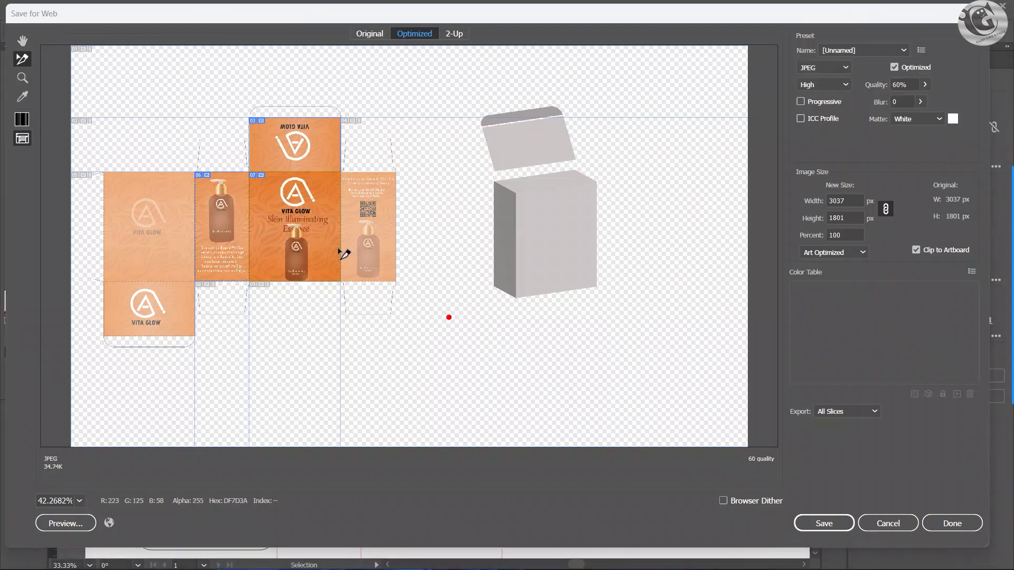
Step: Save all slices as images only to the D: drive under the file name die-cut
left_click(833, 527)
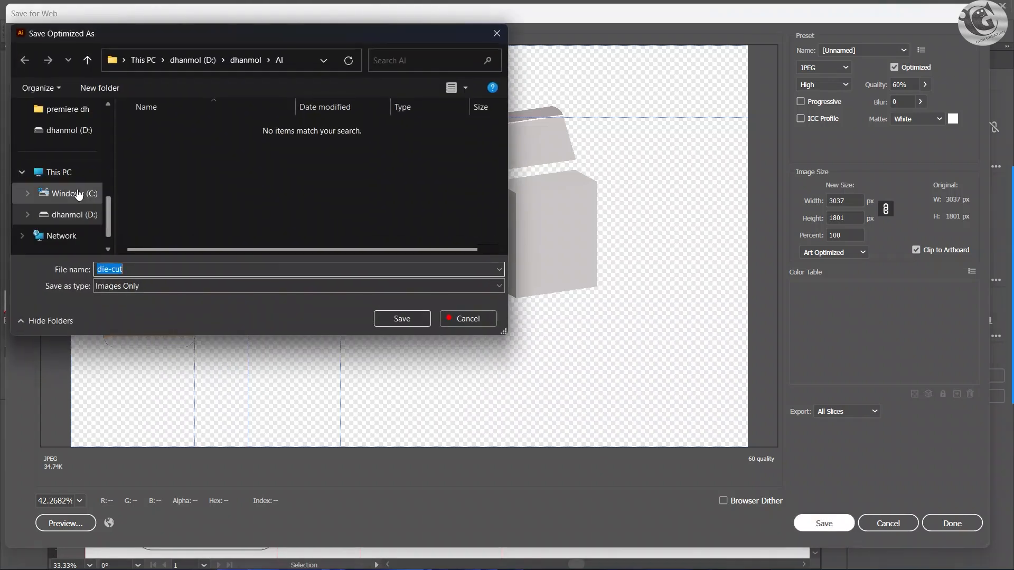
left_click(74, 214)
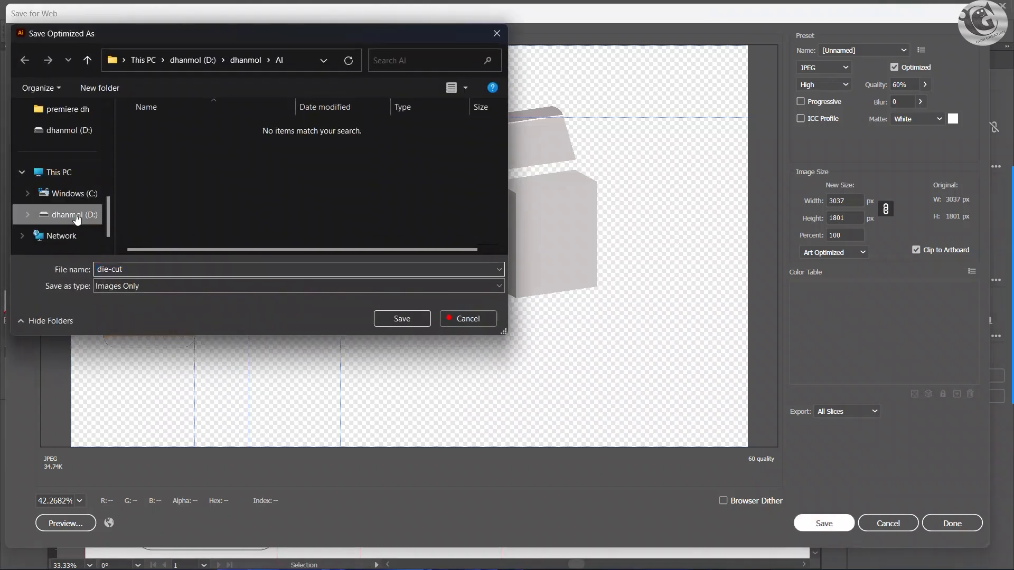
double_click(149, 269)
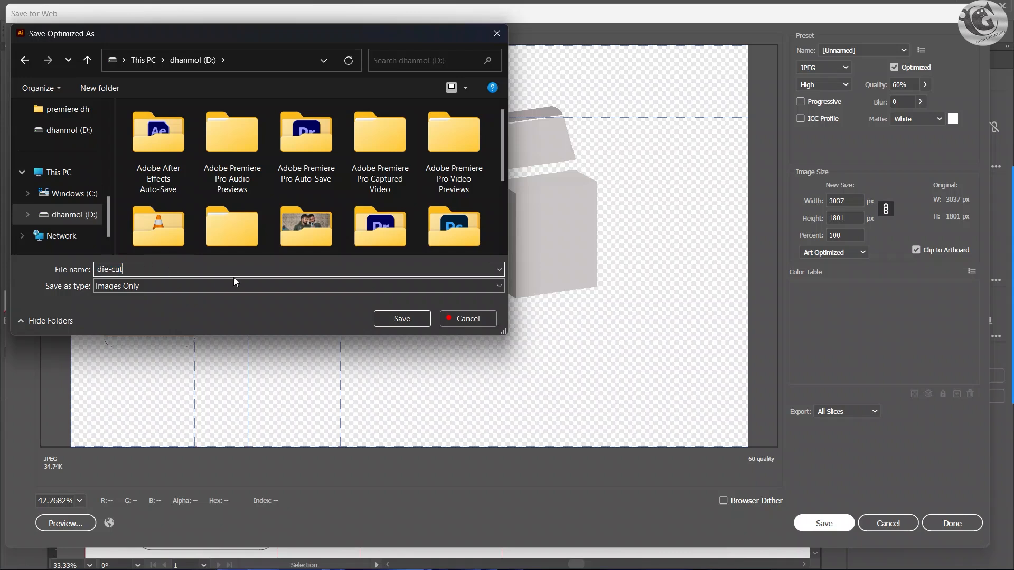
left_click(399, 319)
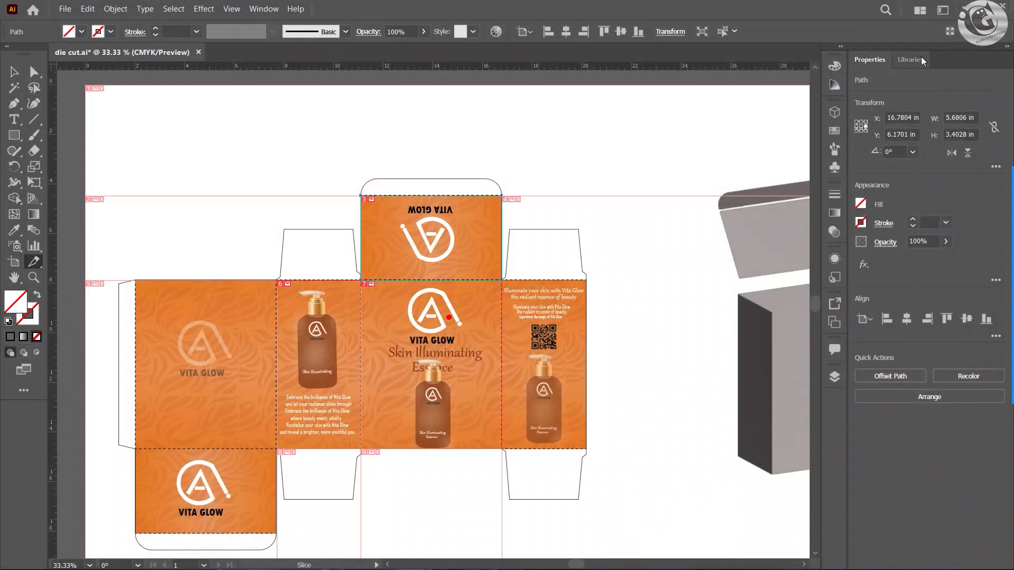
Step: Switch to File Explorer and open the images folder on the D: drive
left_click(964, 7)
left_click(513, 561)
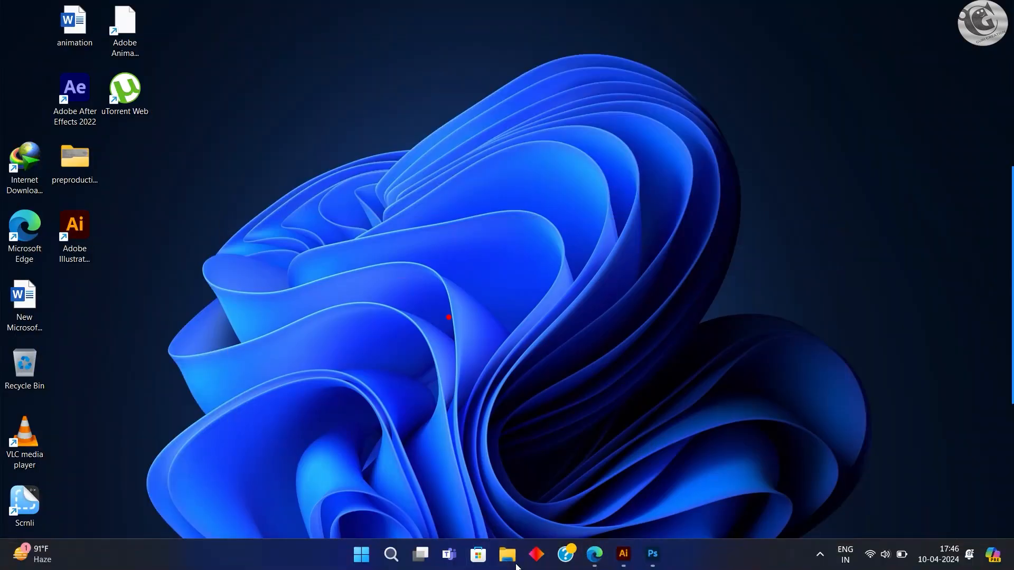
left_click(63, 484)
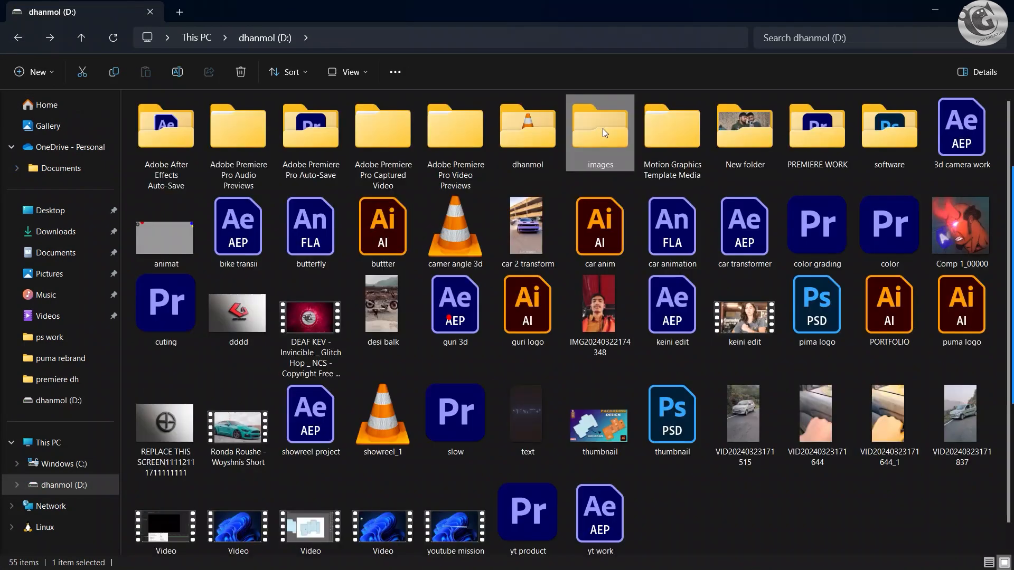
double_click(603, 128)
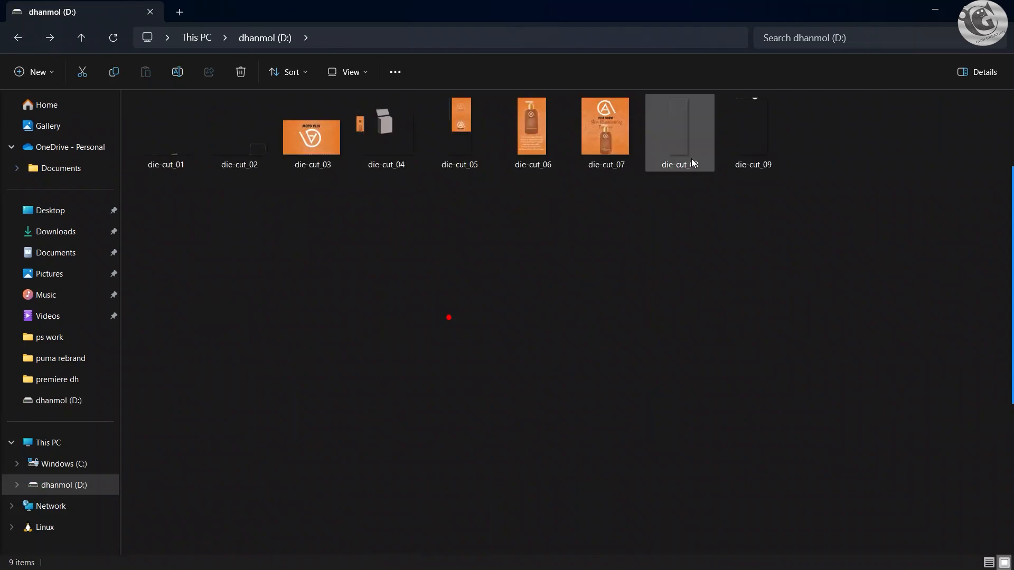
left_click_drag(826, 160, 251, 150)
left_click(370, 266)
Step: Examine the exported slices die-cut_03, die-cut_06, die-cut_07 and die-cut_05 in the image viewer
double_click(331, 150)
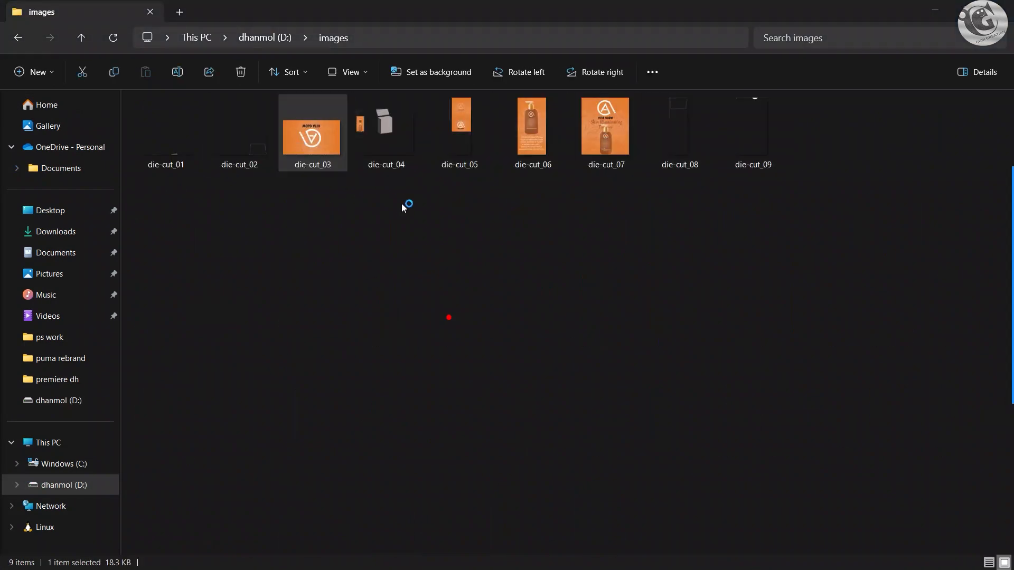
left_click(997, 9)
double_click(524, 138)
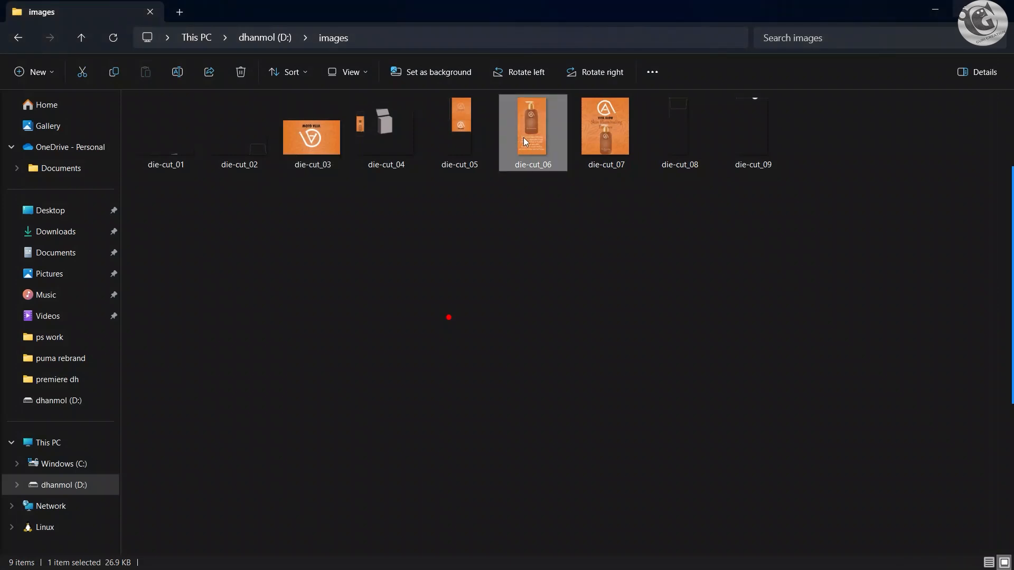
left_click(999, 6)
double_click(616, 143)
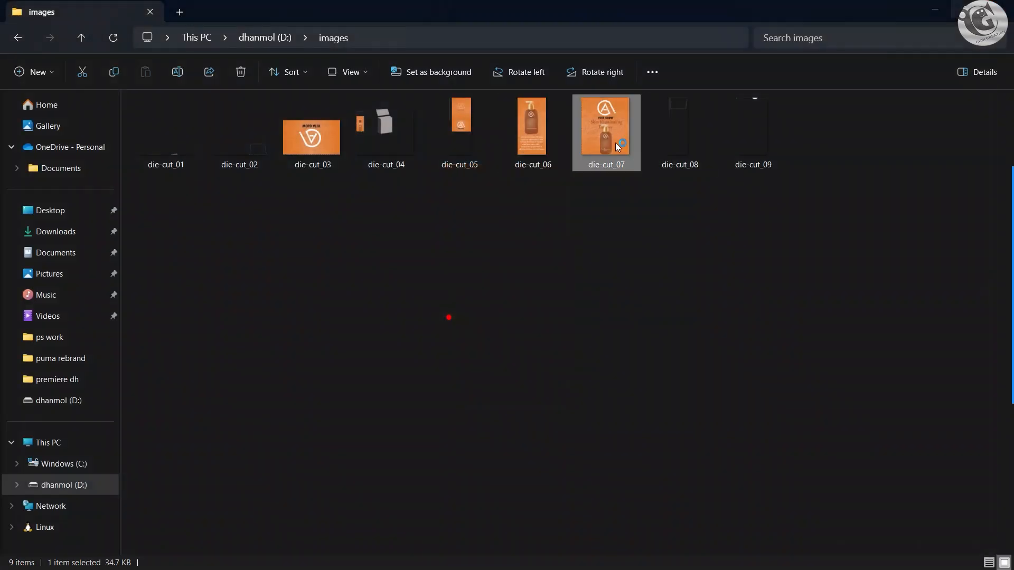
left_click(998, 8)
double_click(487, 103)
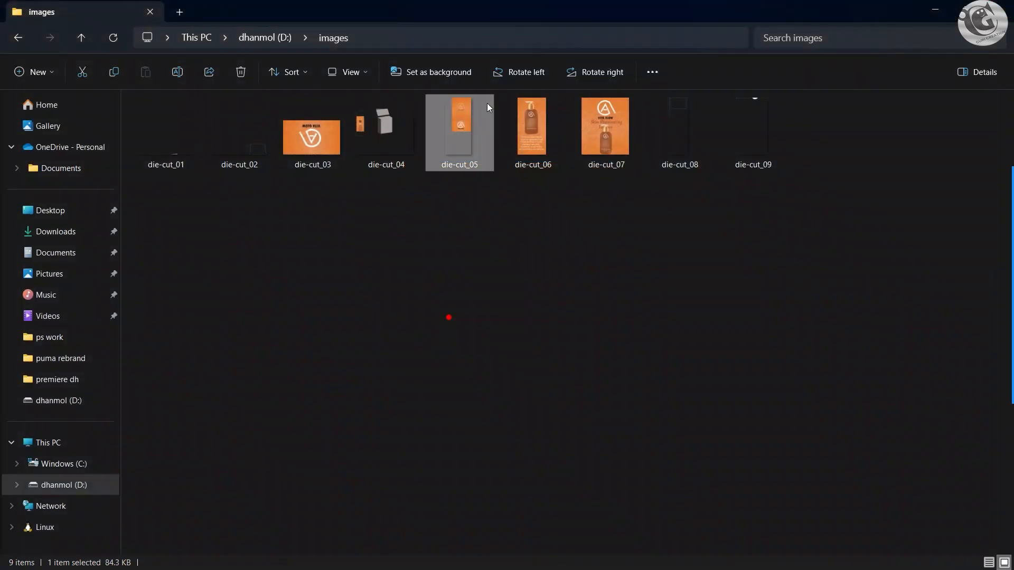
left_click(1009, 7)
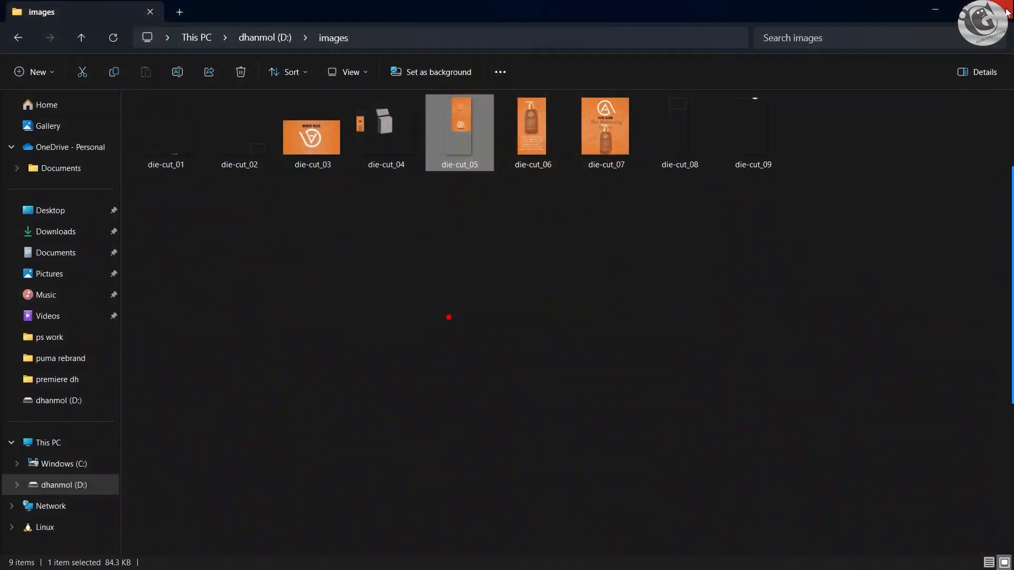
Step: Switch back to Photoshop and select the blue front panel shape of the box
left_click(933, 10)
left_click(641, 564)
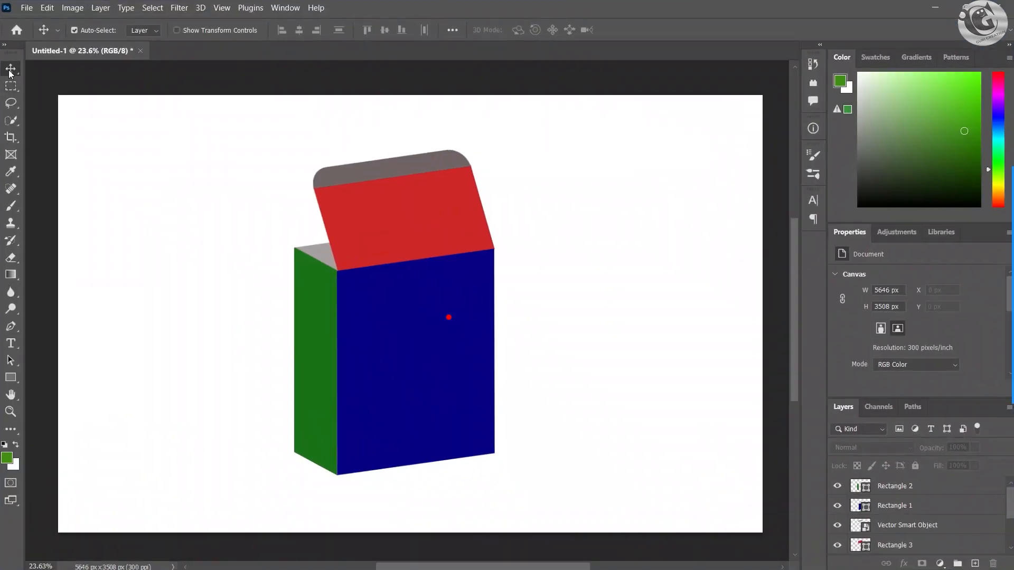
left_click(405, 348)
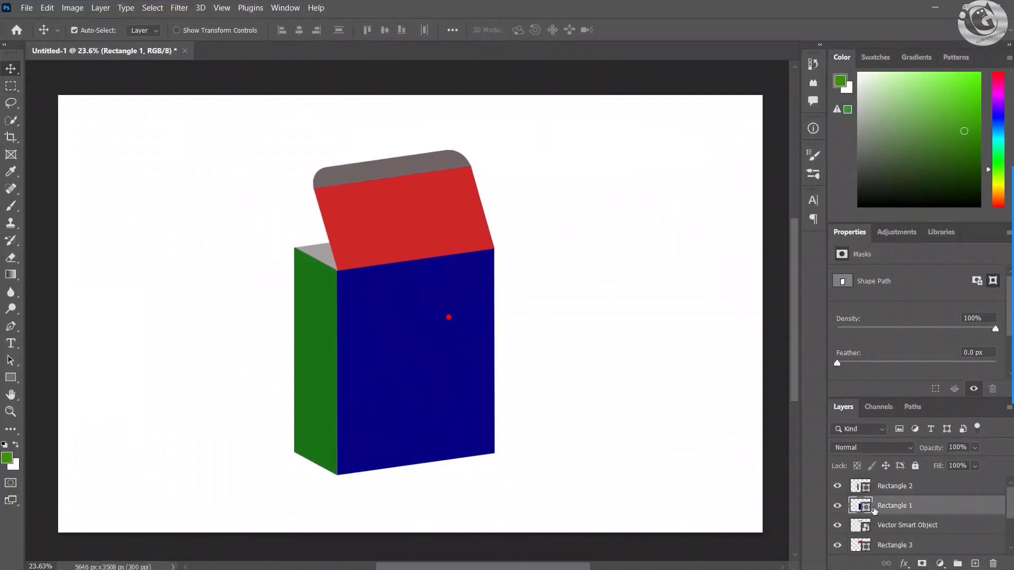
double_click(859, 507)
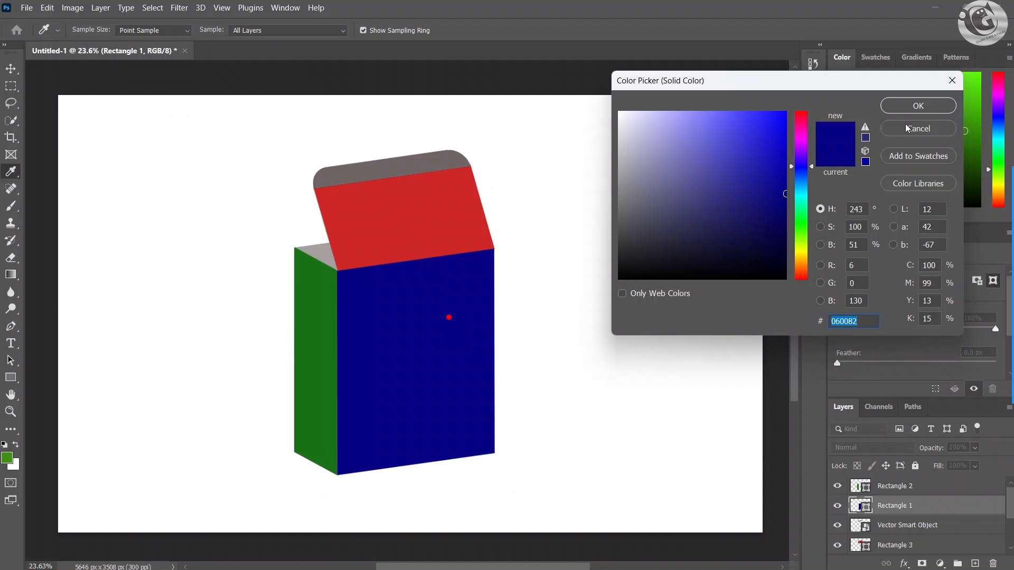
left_click(906, 128)
double_click(861, 507)
left_click(931, 135)
Step: Convert the front, side and lid shape layers, Rectangle 1, Rectangle 2 and Rectangle 3, to smart objects
right_click(891, 511)
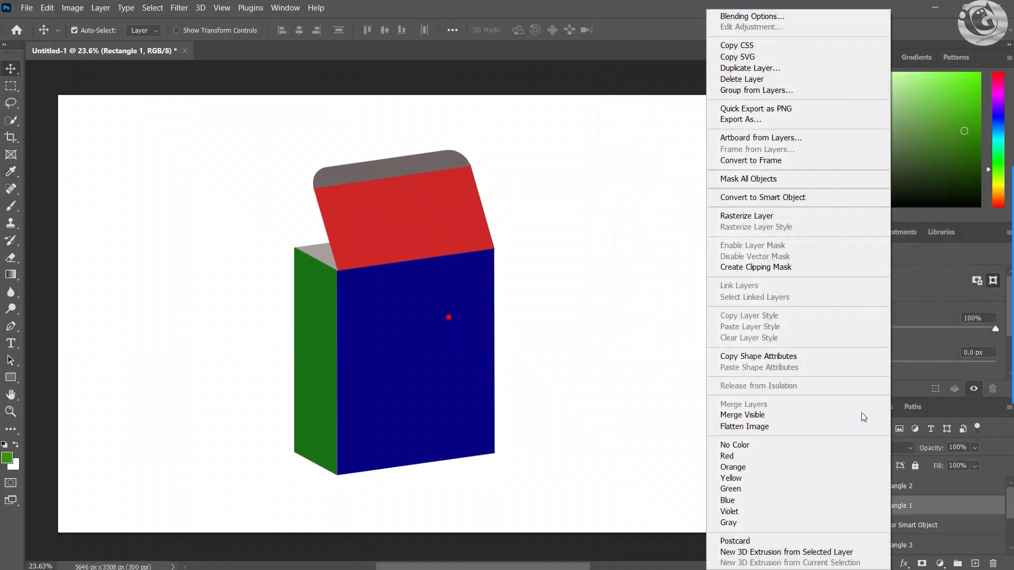
left_click(765, 197)
right_click(889, 488)
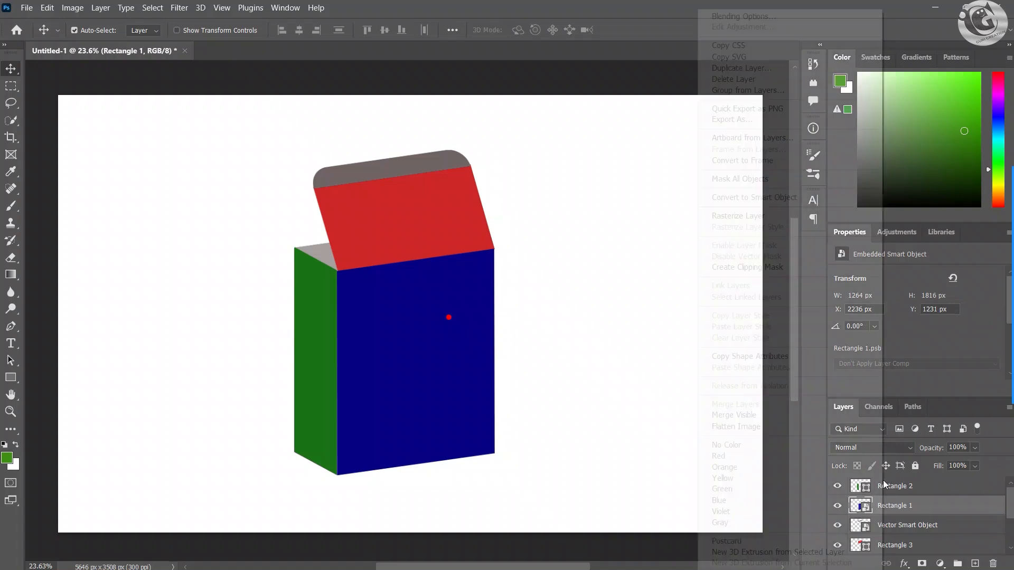
right_click(899, 486)
left_click(771, 197)
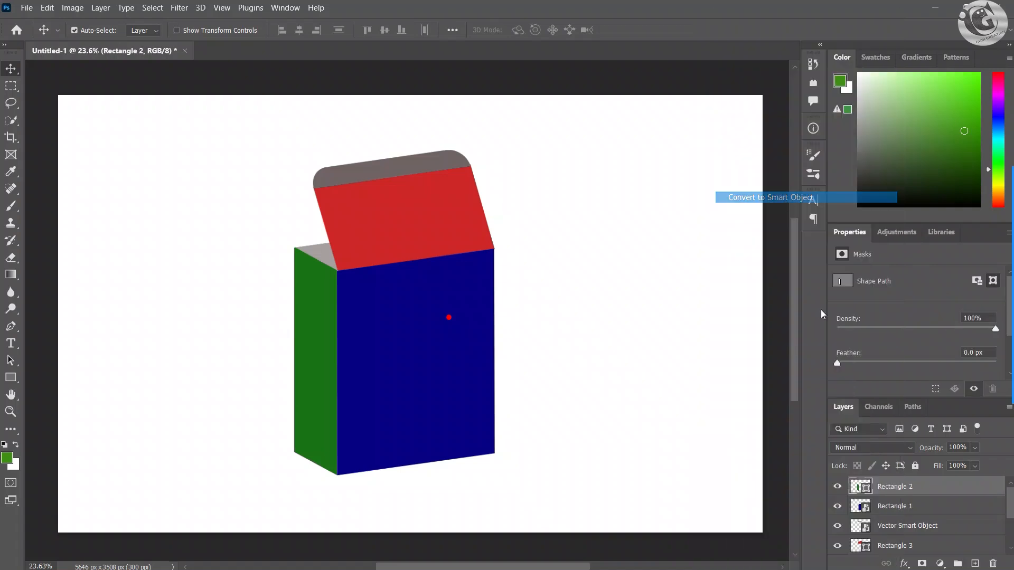
left_click(843, 546)
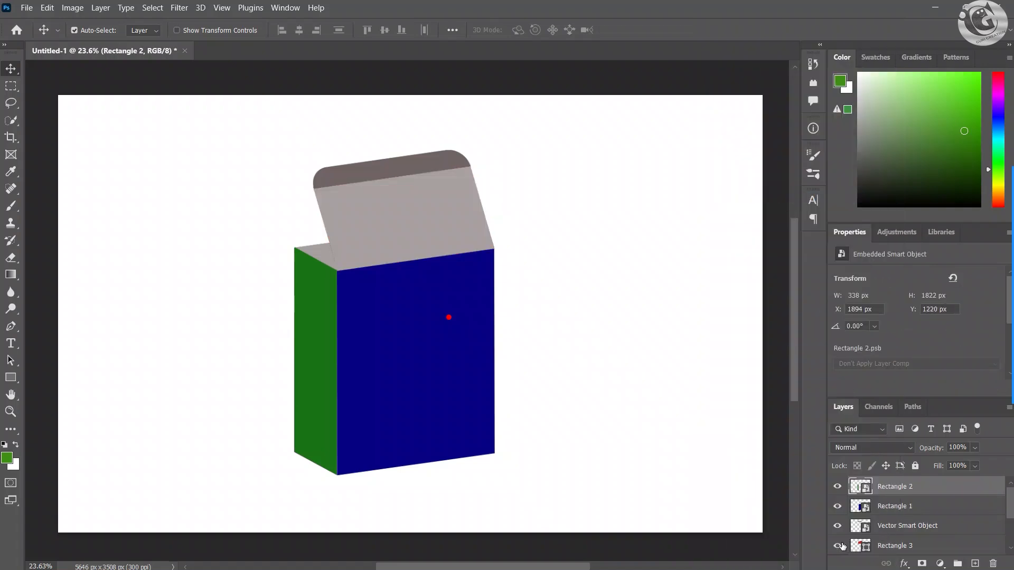
left_click(843, 545)
right_click(884, 546)
left_click(774, 198)
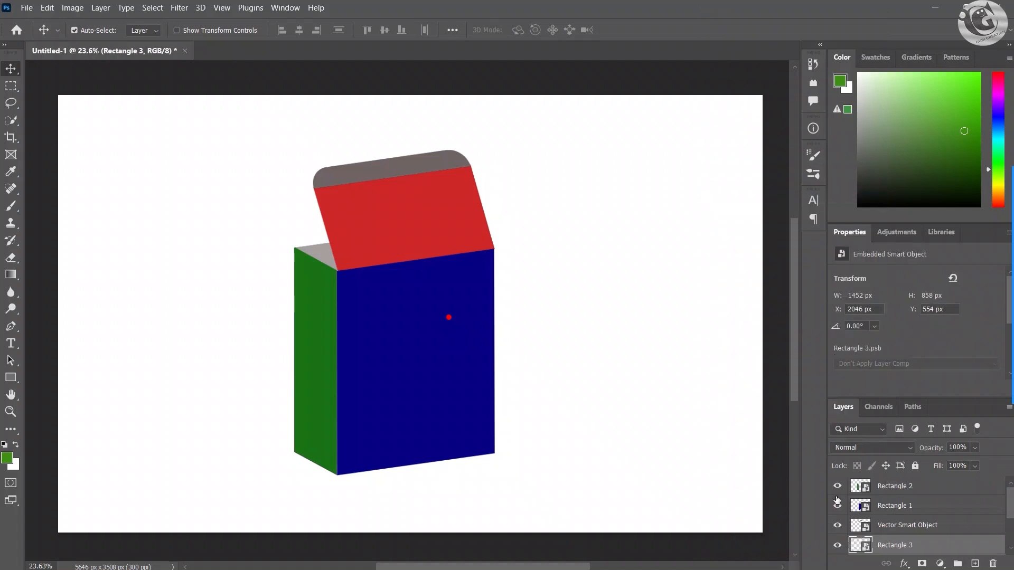
Step: Open the contents of the front panel's Rectangle 1 smart object for editing
left_click(838, 525)
left_click(887, 494)
left_click(838, 506)
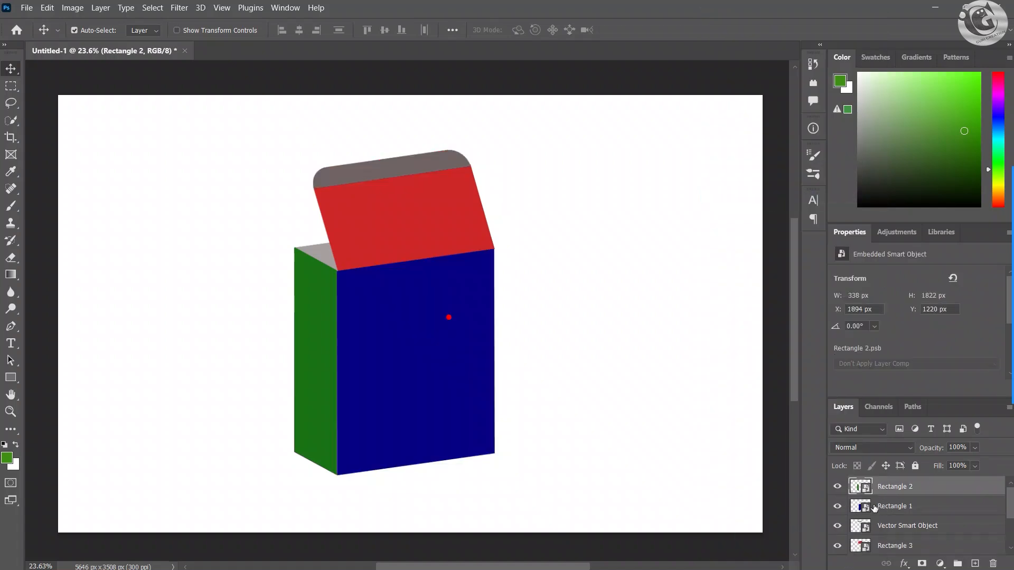
left_click(890, 507)
double_click(860, 506)
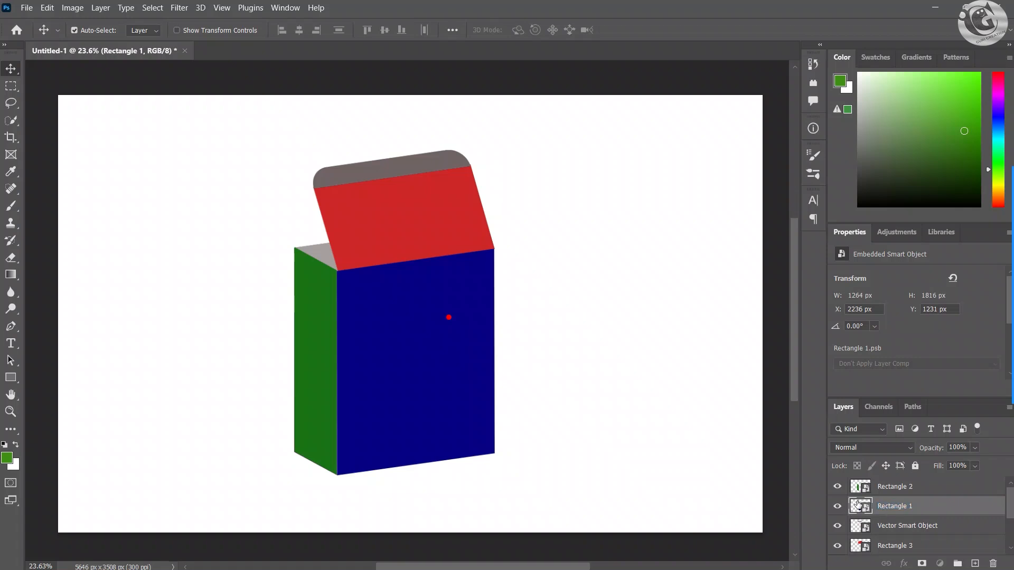
scroll(525, 331, "down", 1)
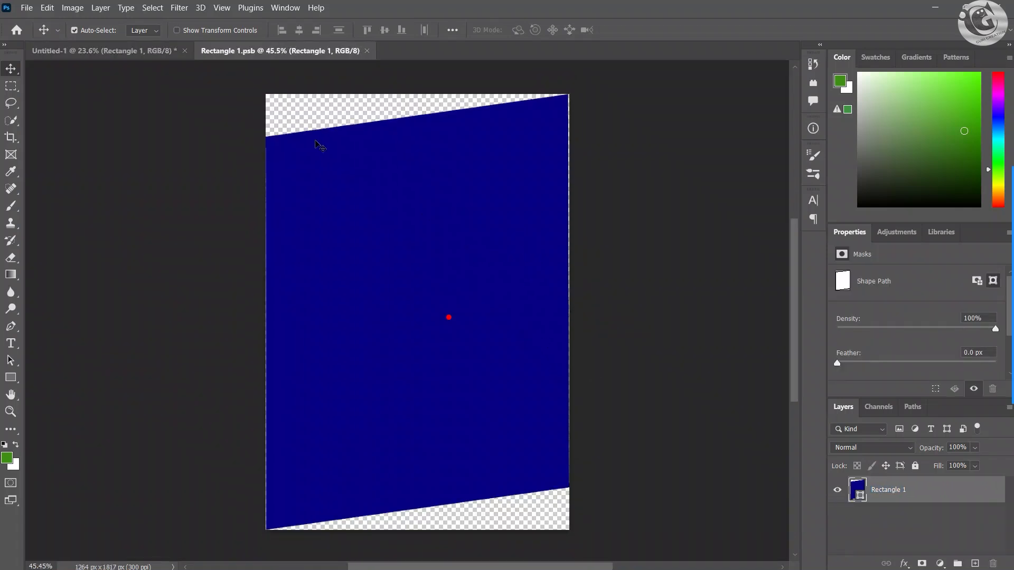
Step: Place the front artwork die-cut_07 from the D: drive's images folder as an embedded file in Rectangle 1.psb
left_click(24, 7)
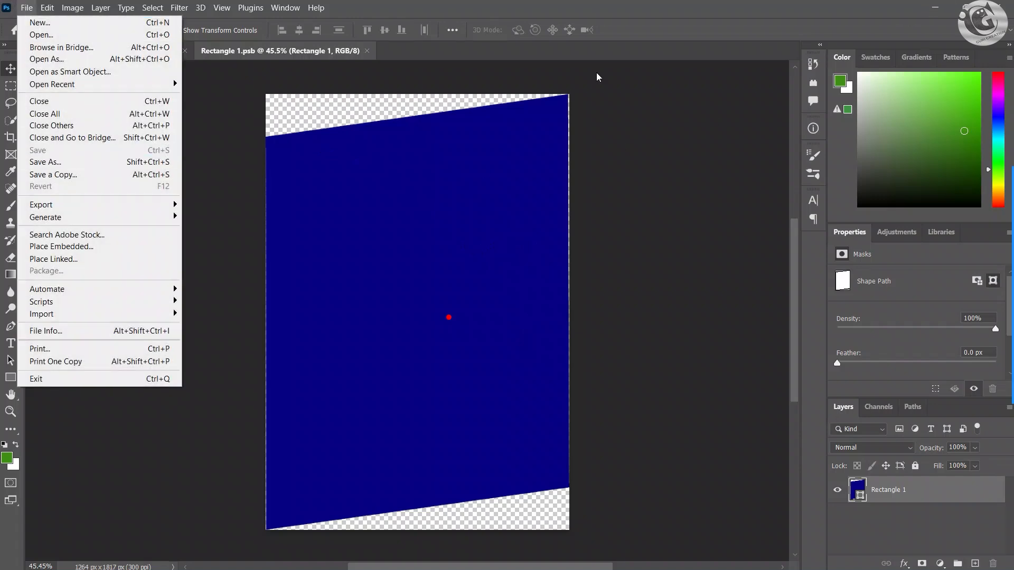
left_click(66, 247)
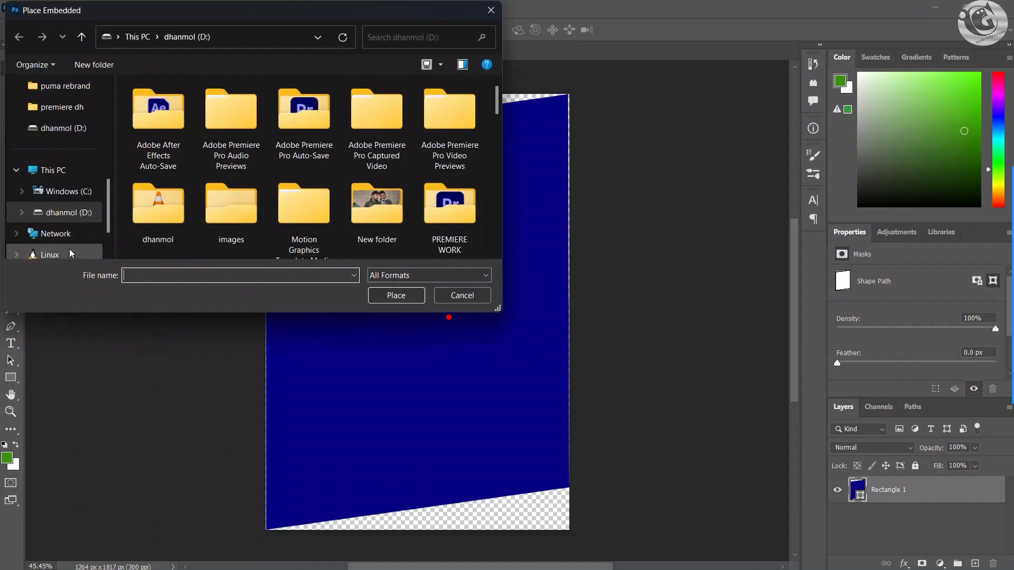
scroll(233, 166, "down", 2)
double_click(233, 165)
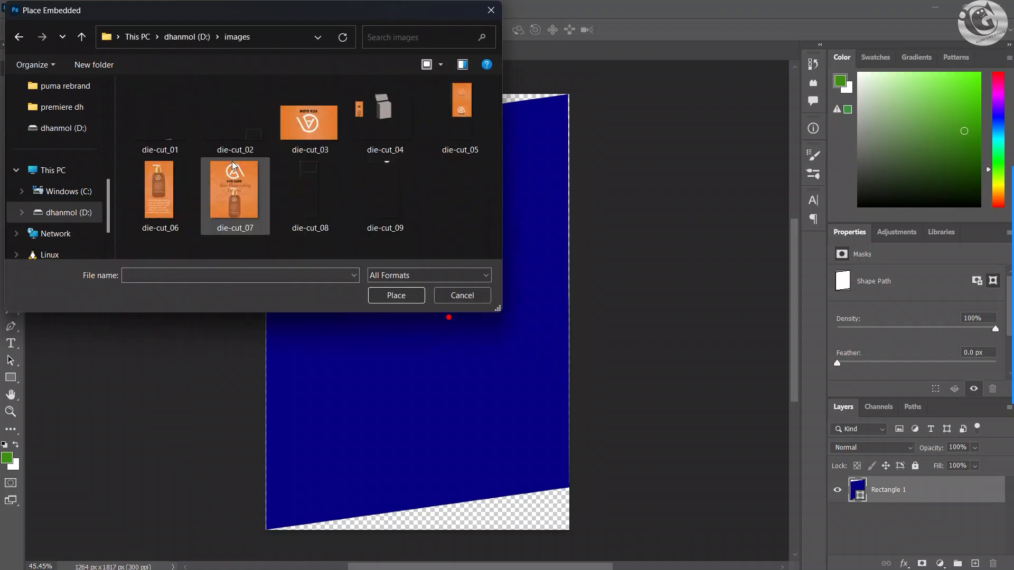
left_click(233, 203)
left_click(397, 296)
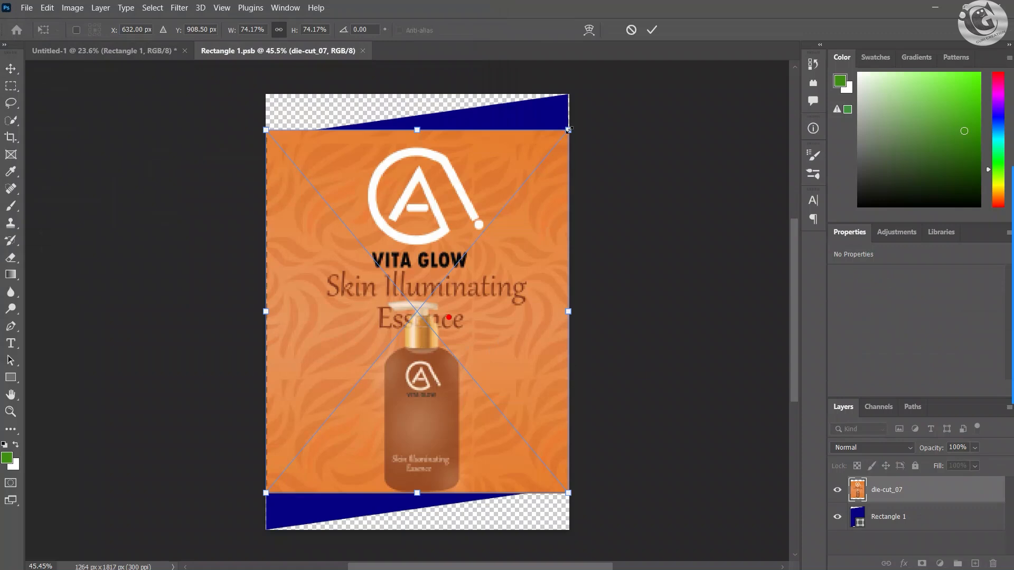
Step: Distort the placed die-cut_07 artwork so its four corners match the slanted blue front panel shape
left_click_drag(564, 116, 569, 94)
left_click_drag(267, 132, 268, 137)
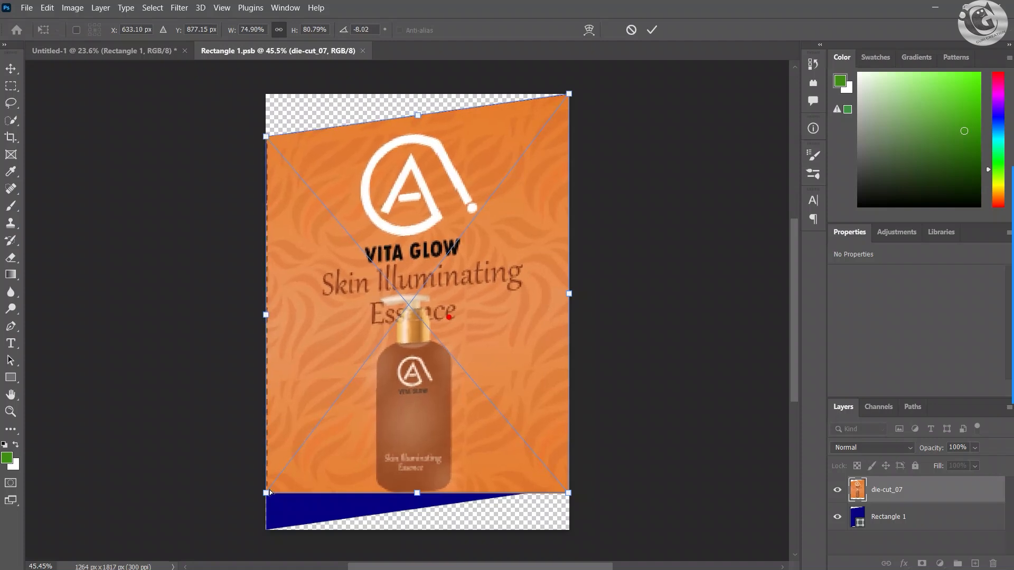
left_click_drag(270, 492, 269, 530)
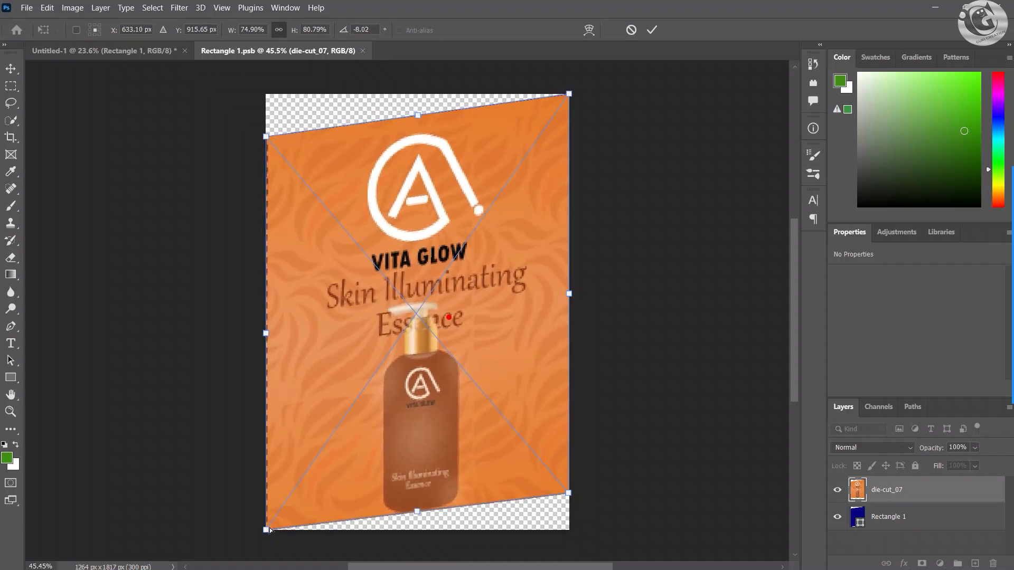
left_click_drag(570, 498, 571, 488)
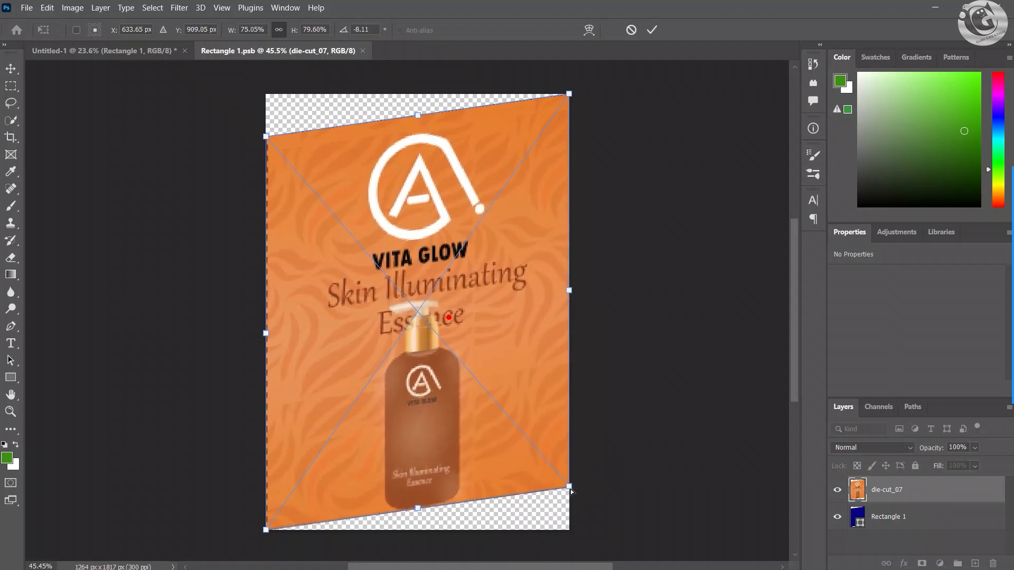
left_click(652, 30)
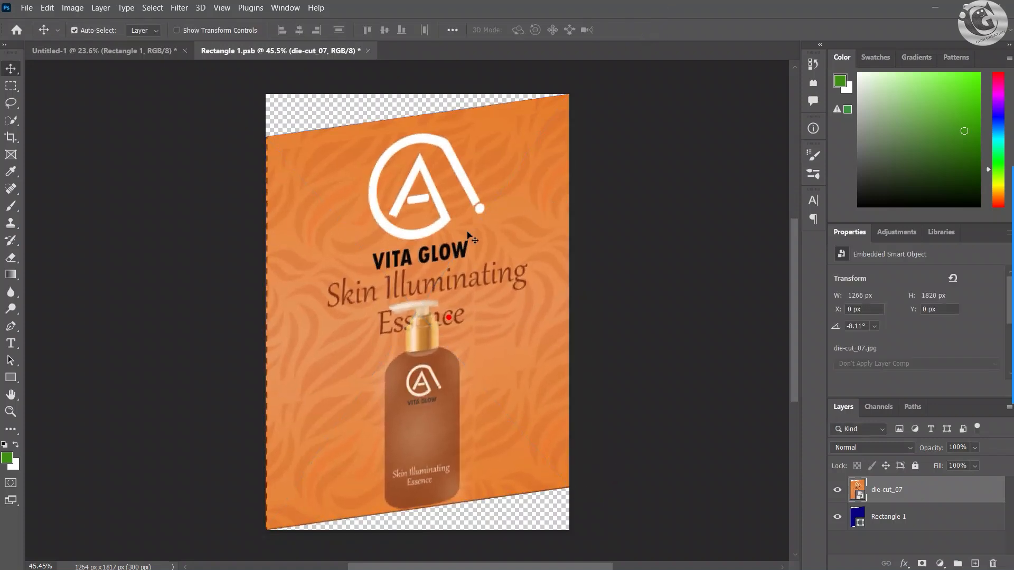
Step: Save Rectangle 1.psb with the fitted front artwork and return to the Untitled-1 box mockup
scroll(407, 301, "up", 3)
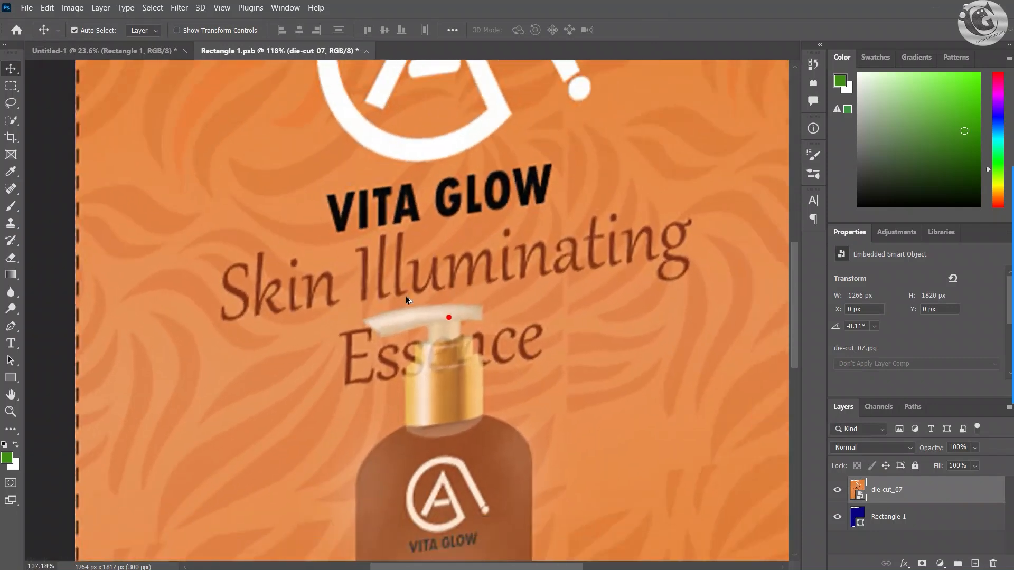
scroll(407, 301, "down", 4)
scroll(406, 301, "up", 2)
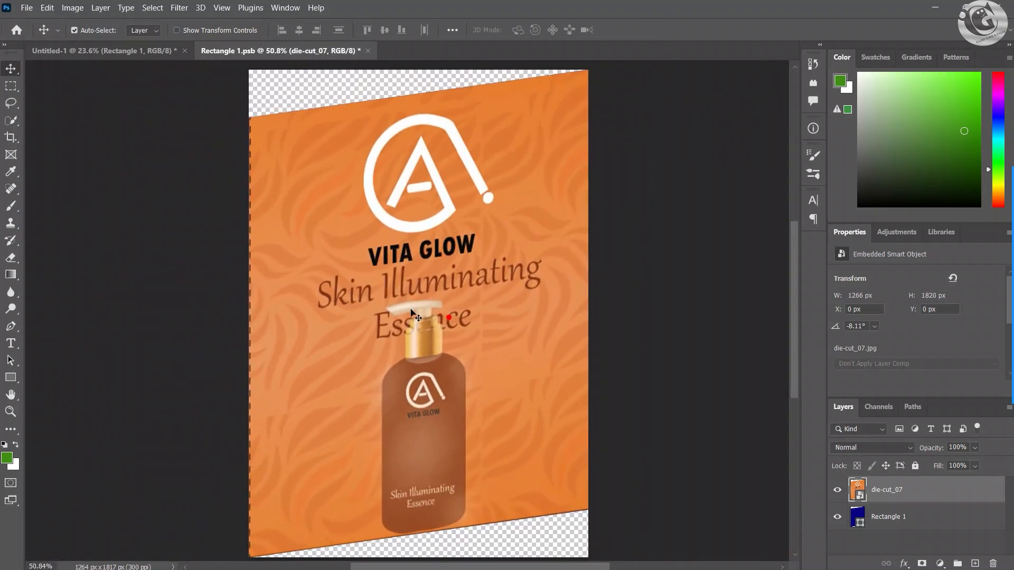
scroll(409, 311, "down", 1)
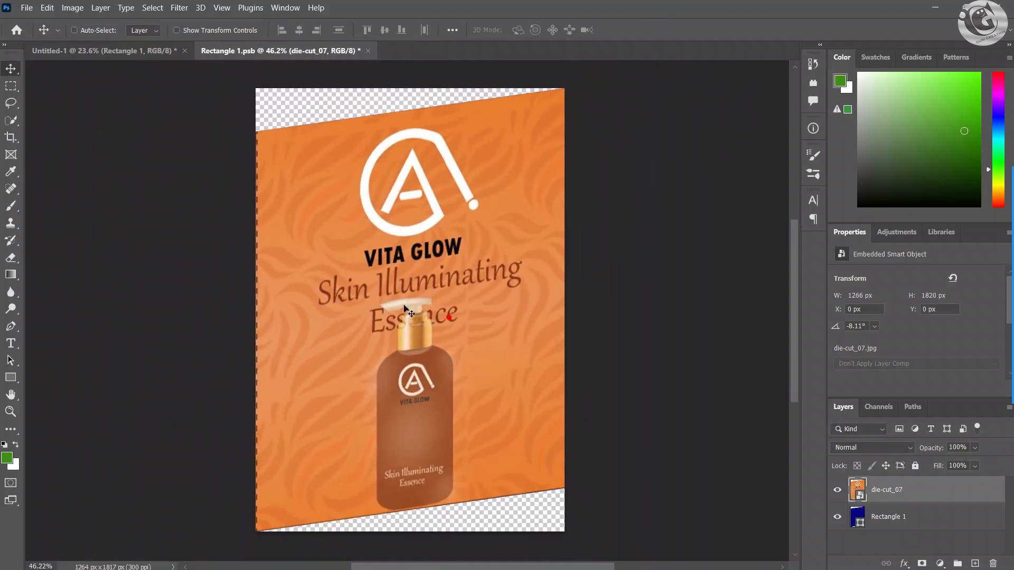
key("ctrl+s")
left_click(121, 52)
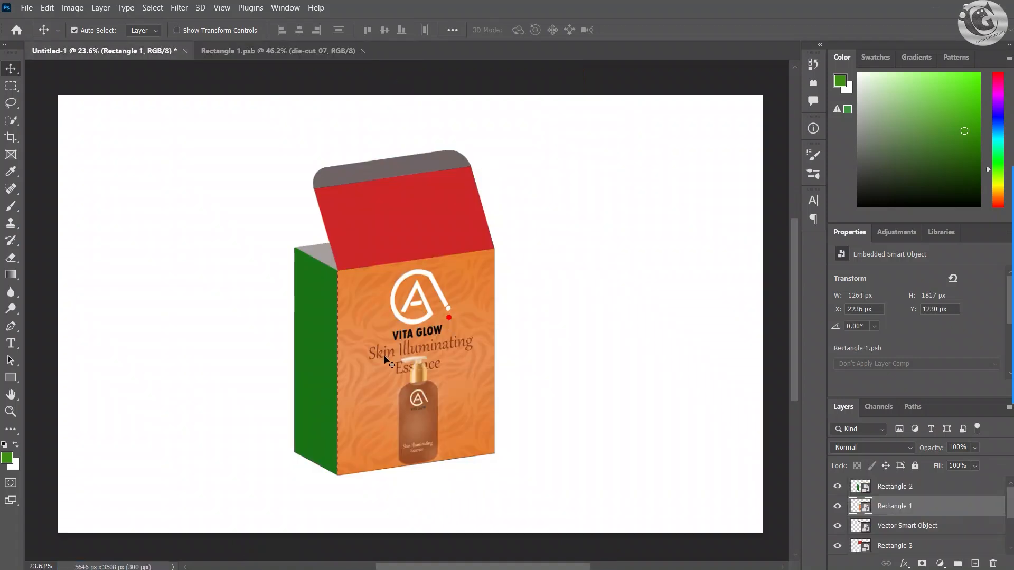
Step: Open the red lid's Rectangle 3 smart object and place die-cut_03 from the images folder as an embedded file
left_click(390, 228)
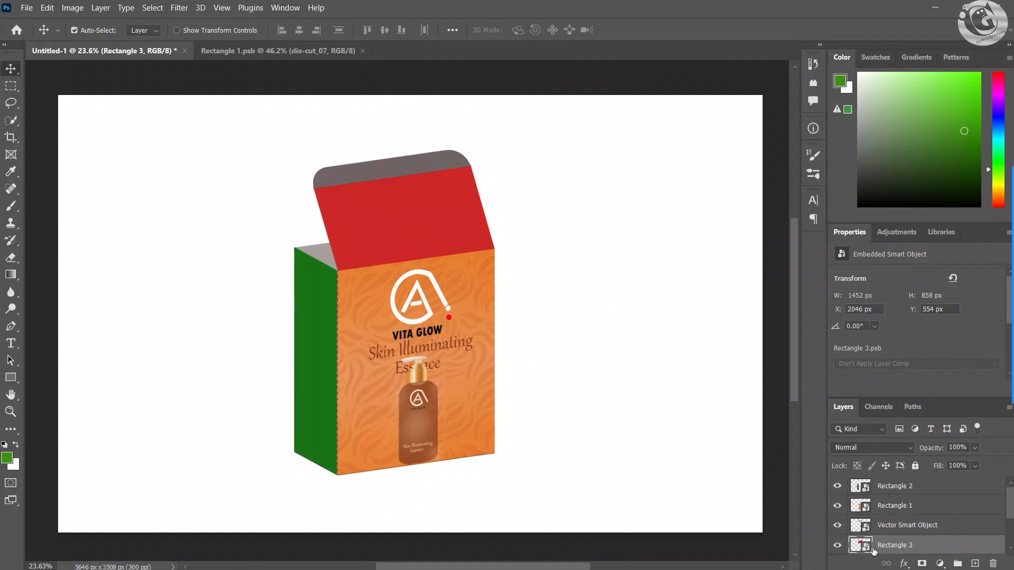
double_click(861, 547)
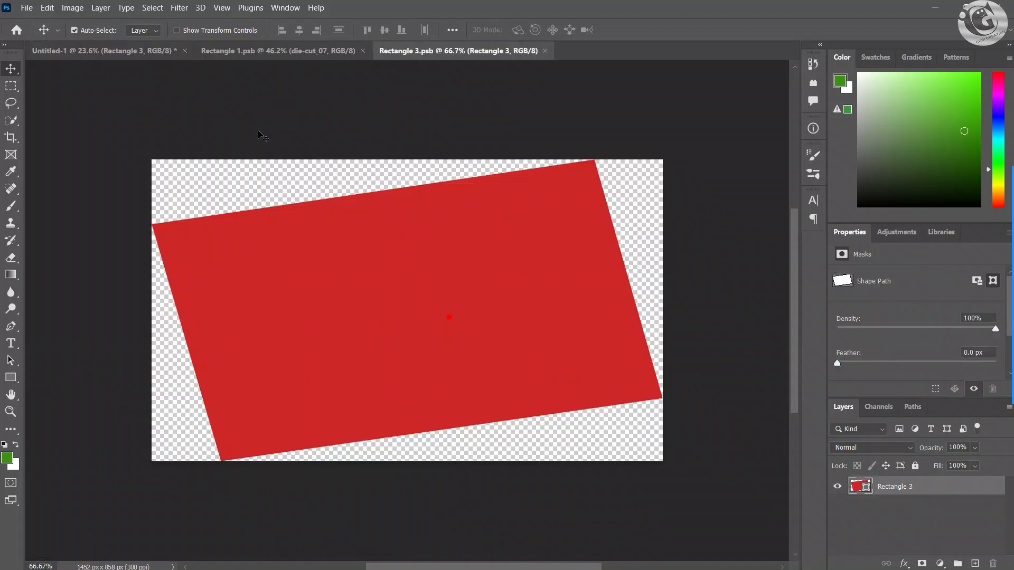
left_click(26, 8)
left_click(79, 246)
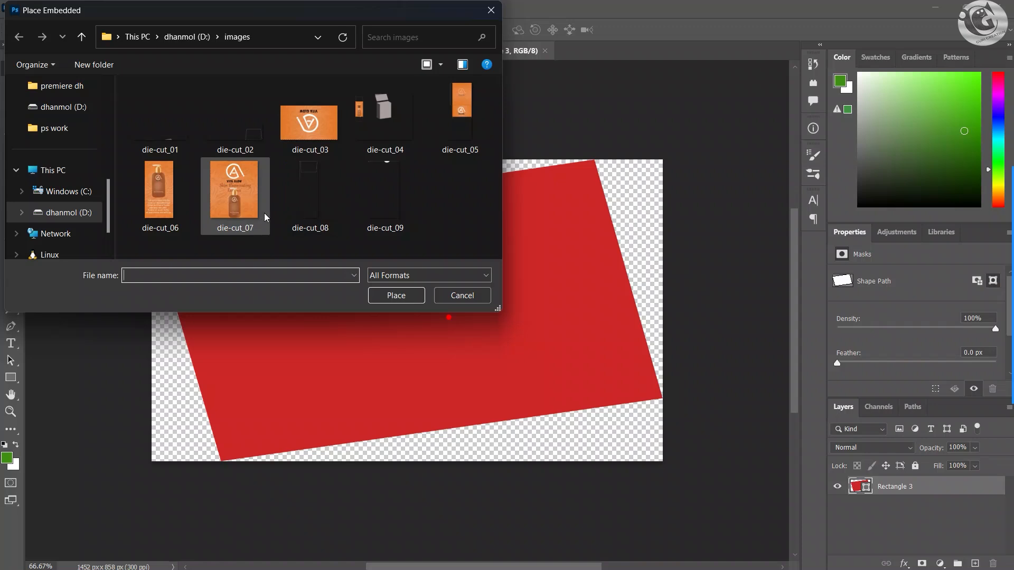
left_click(308, 122)
left_click(397, 296)
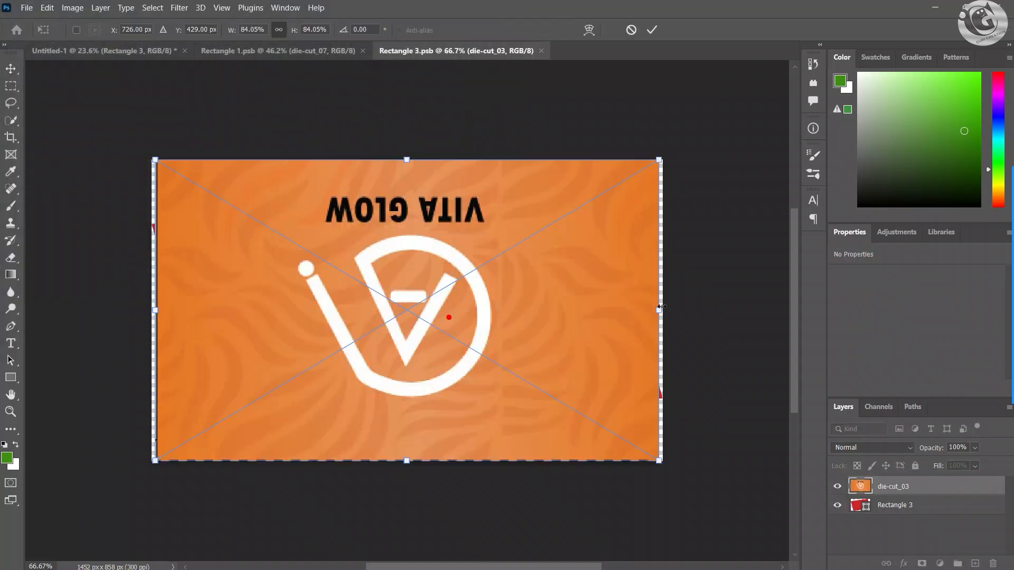
Step: Distort the die-cut_03 artwork so its four corners match the slanted red lid shape
left_click_drag(654, 310, 617, 310)
left_click_drag(619, 186, 595, 160)
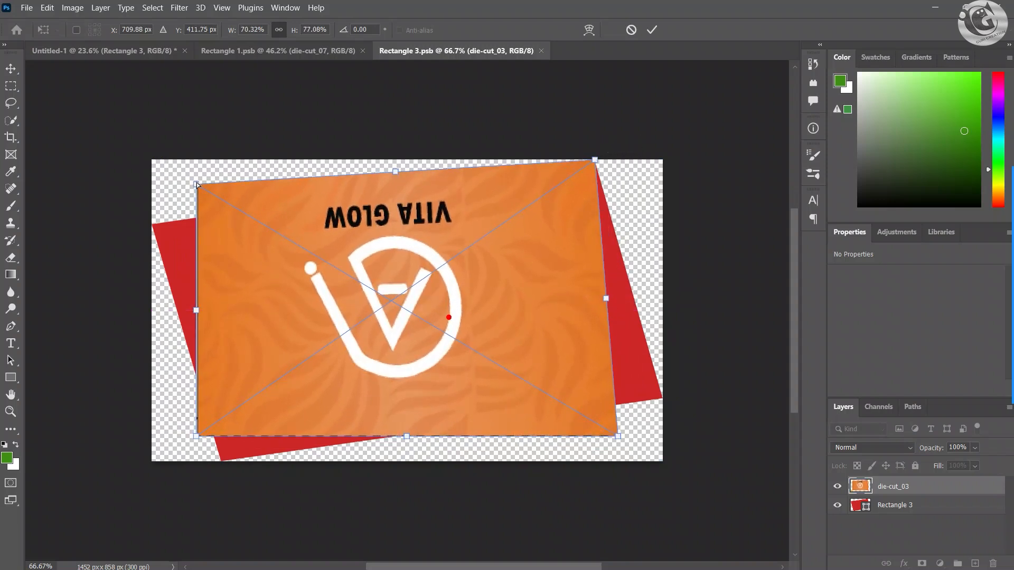
left_click_drag(196, 184, 152, 223)
left_click_drag(200, 440, 221, 464)
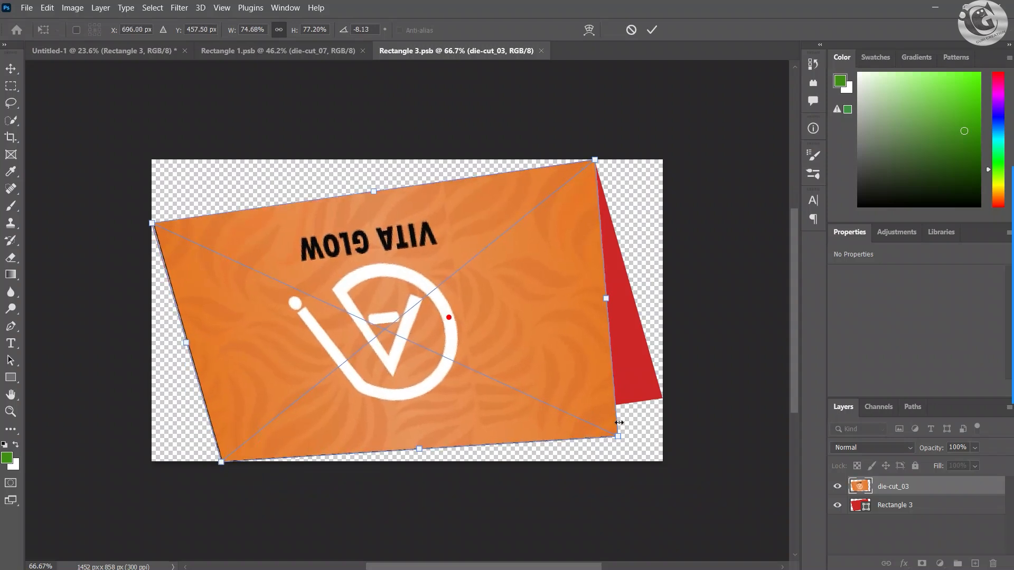
left_click_drag(621, 443, 665, 402)
left_click_drag(664, 402, 665, 403)
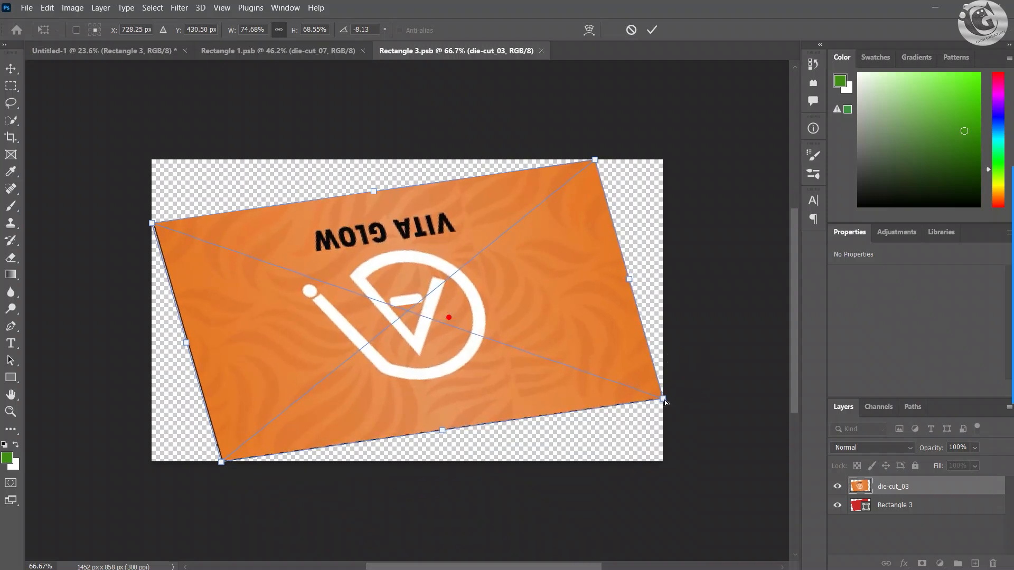
left_click_drag(151, 225, 150, 225)
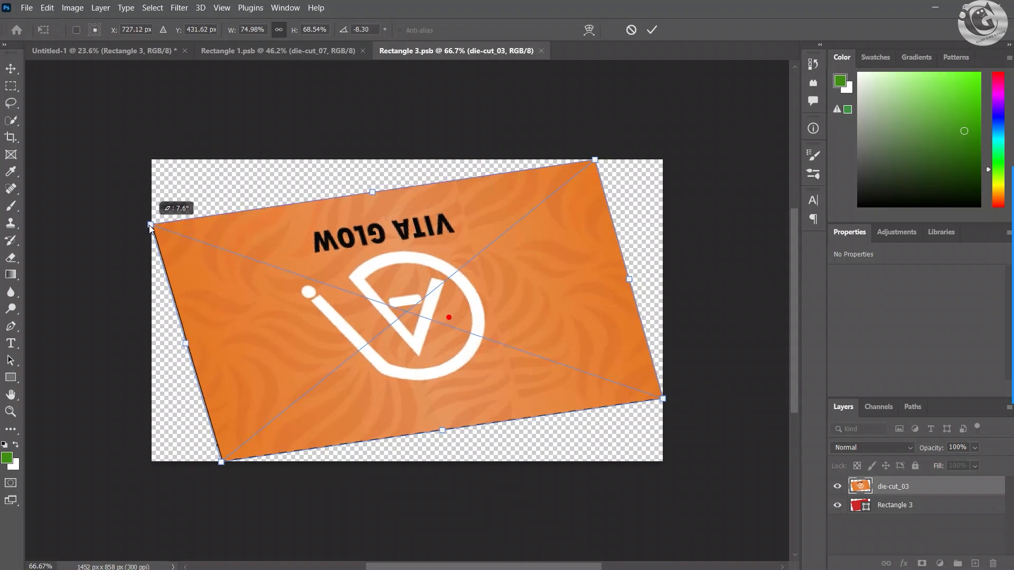
left_click(651, 31)
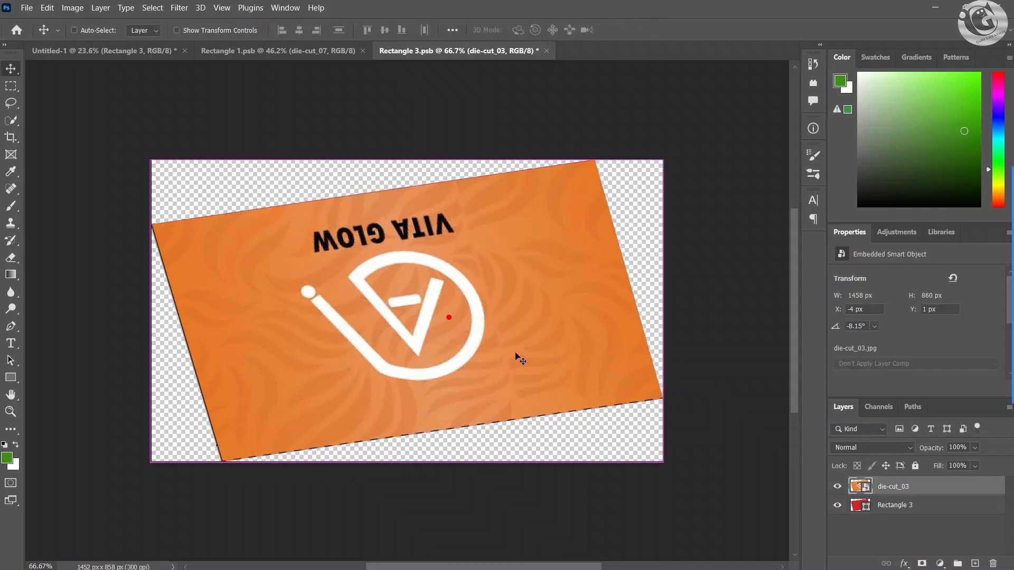
Step: Save Rectangle 3.psb, and from Untitled-1 open the green side panel's Rectangle 2 smart object for editing
key("ctrl+s")
left_click(120, 53)
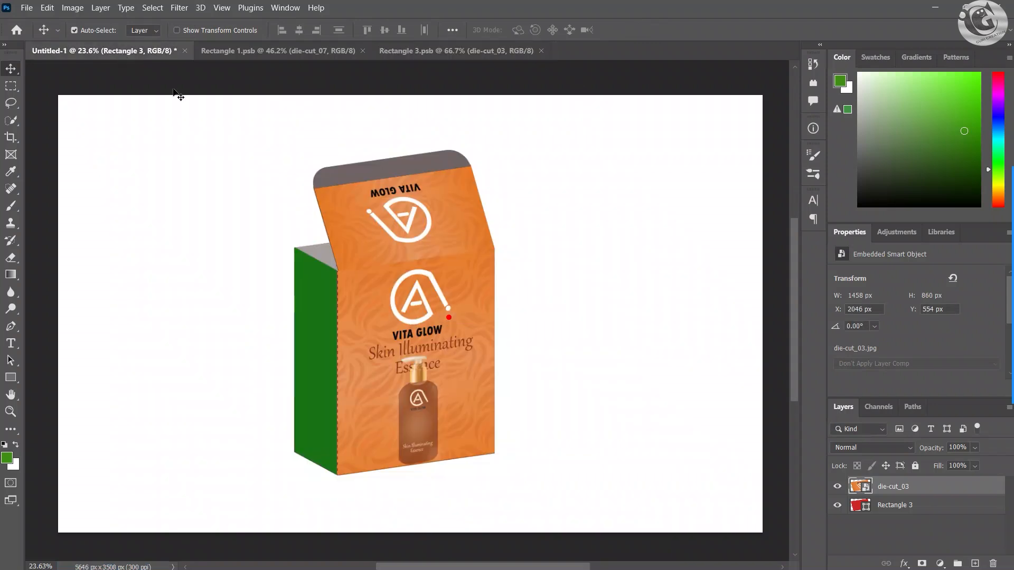
left_click(309, 347)
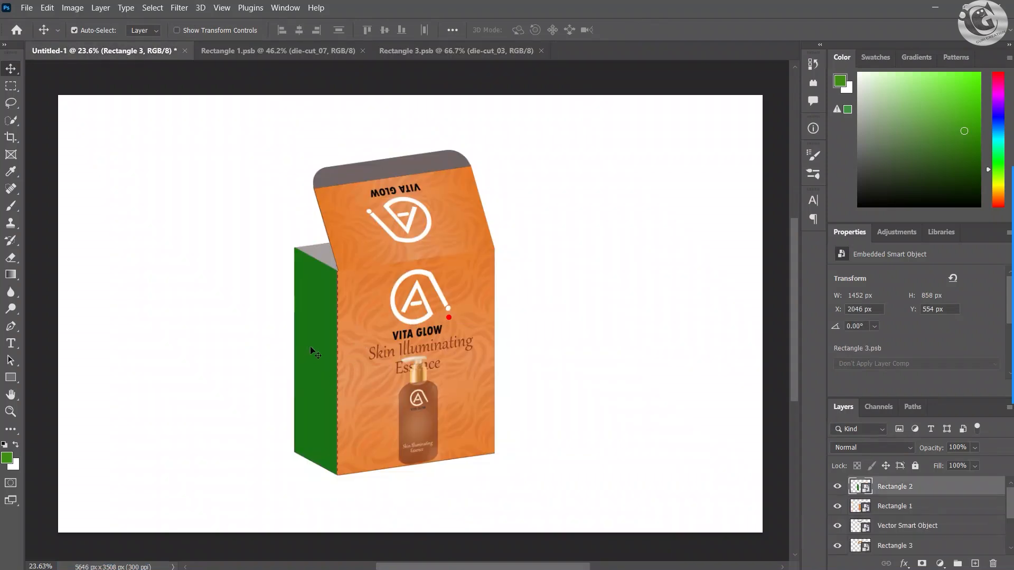
double_click(858, 486)
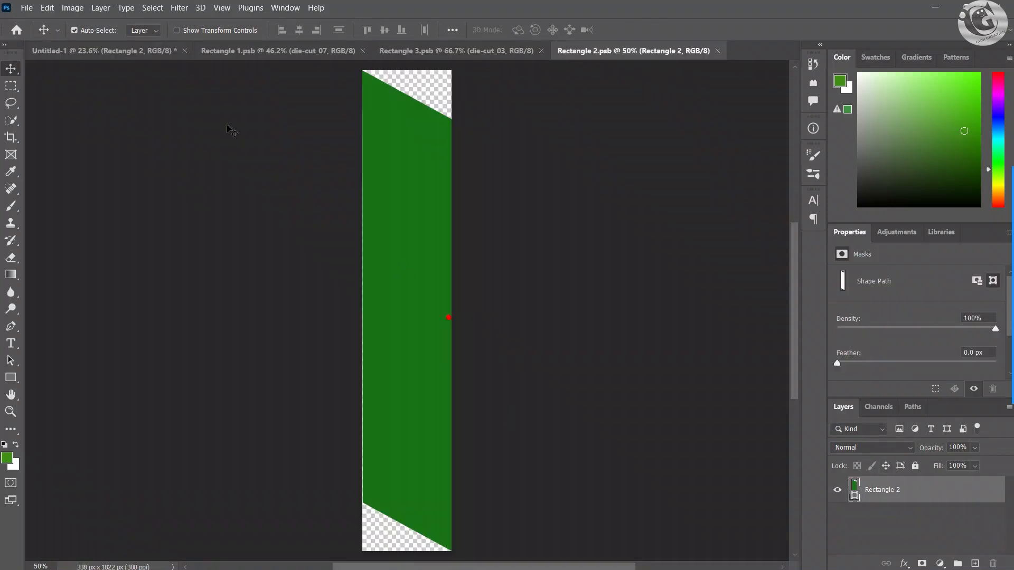
Step: Place the side artwork die-cut_06 from the images folder as an embedded file in Rectangle 2.psb
left_click(26, 8)
left_click(63, 246)
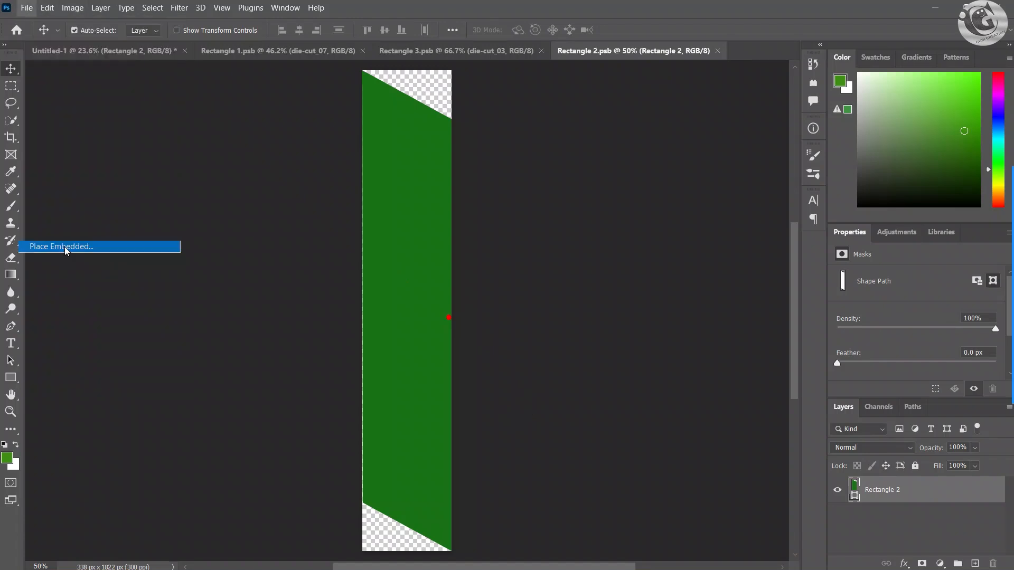
left_click(159, 190)
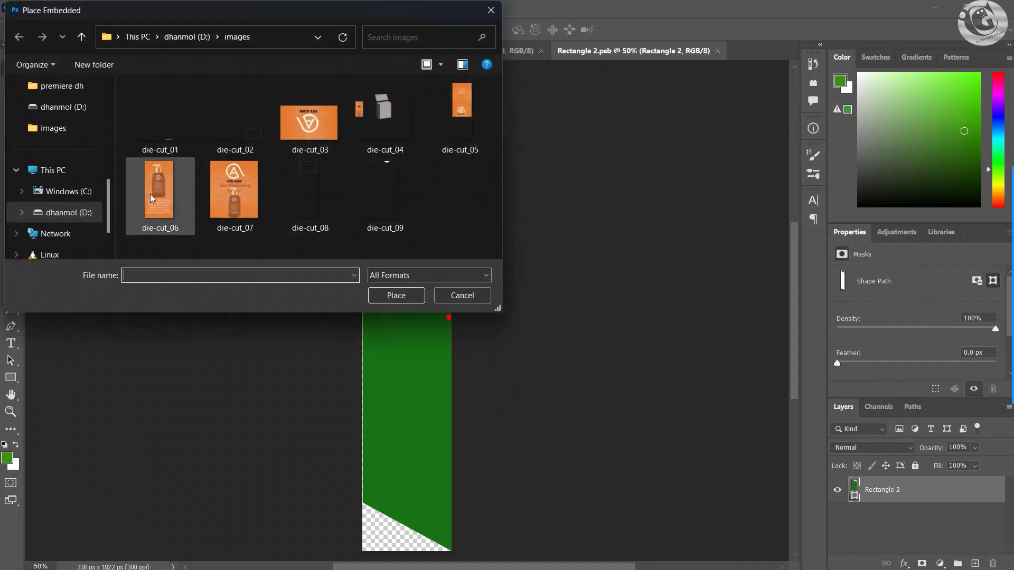
left_click(396, 295)
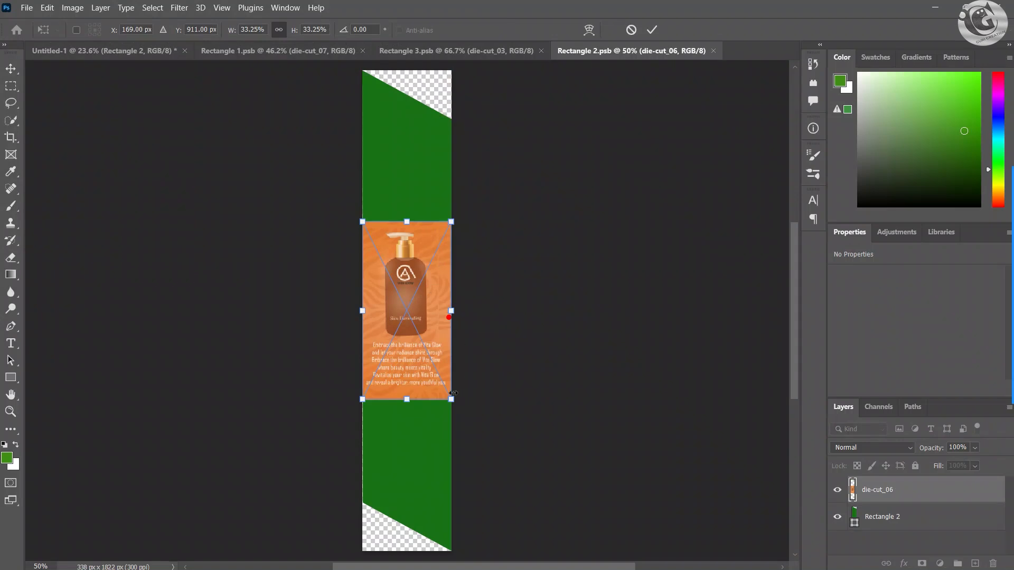
Step: Distort the die-cut_06 artwork so its four corners match the green side panel shape, and save Rectangle 2.psb
mouse_move(453, 393)
left_mouse_down()
mouse_move(468, 416)
mouse_move(453, 403)
mouse_move(444, 408)
left_mouse_up()
left_click_drag(452, 221, 453, 119)
left_click_drag(362, 217, 362, 67)
left_click_drag(368, 399, 364, 505)
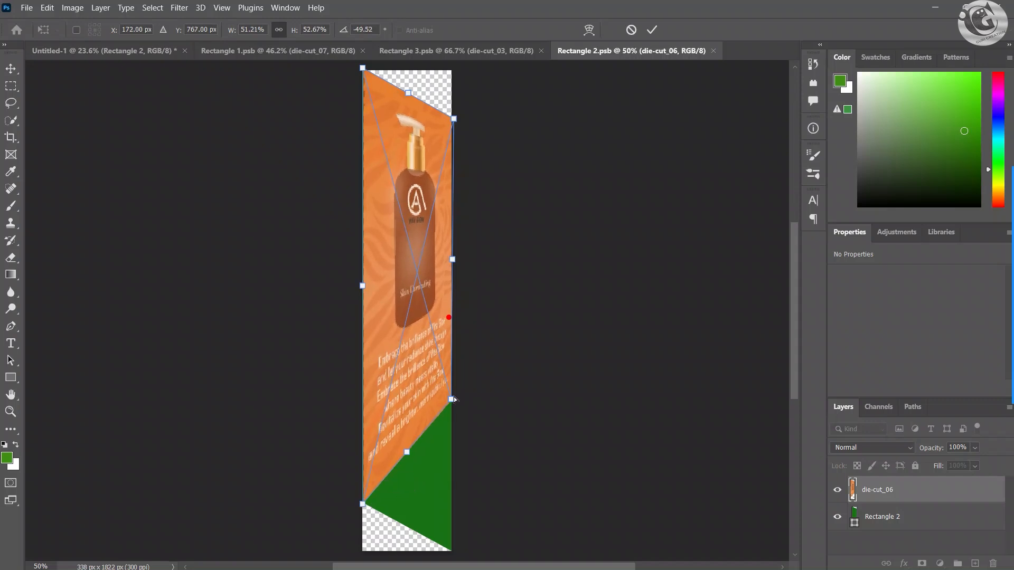
left_click_drag(451, 399, 453, 552)
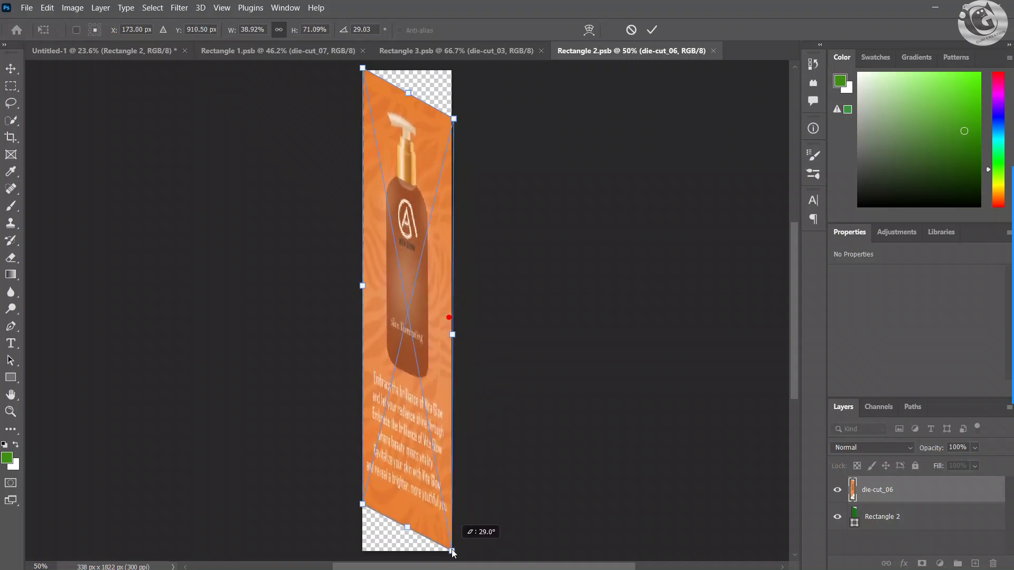
left_click(651, 30)
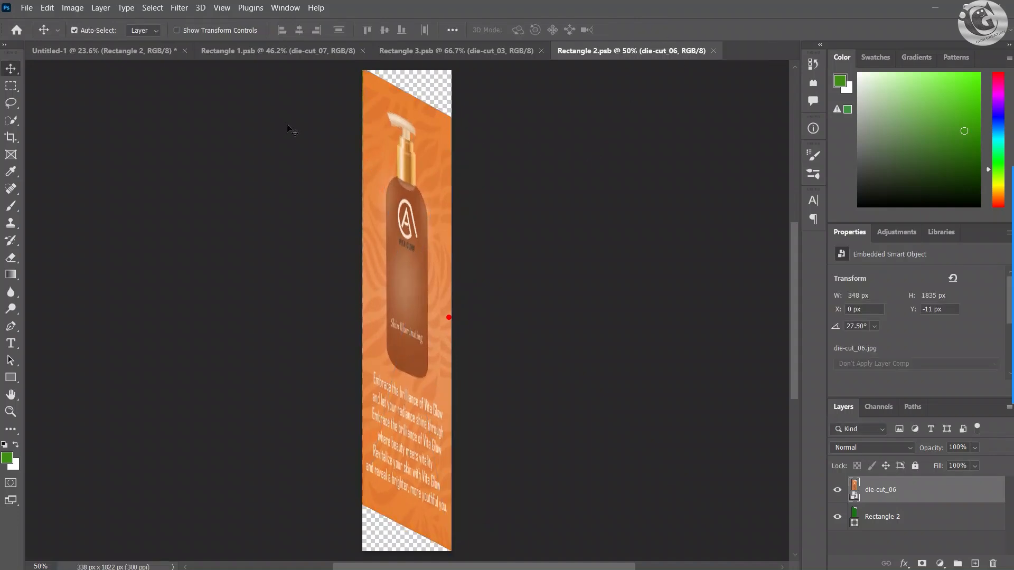
Step: Return to the Untitled-1 mockup and examine the artwork on the box's front, side and lid
left_click(160, 51)
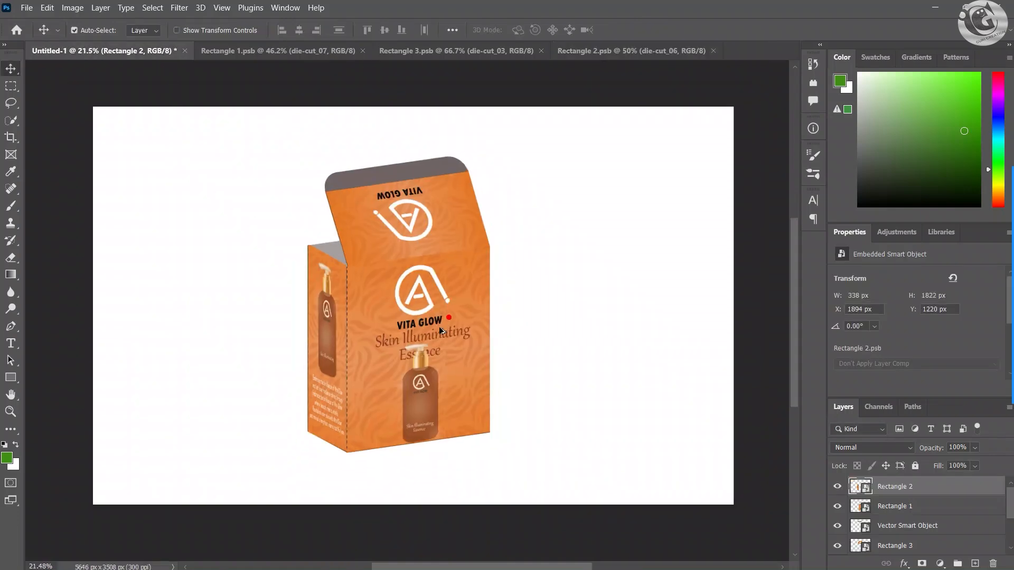
scroll(439, 326, "down", 1)
left_click_drag(460, 308, 399, 313)
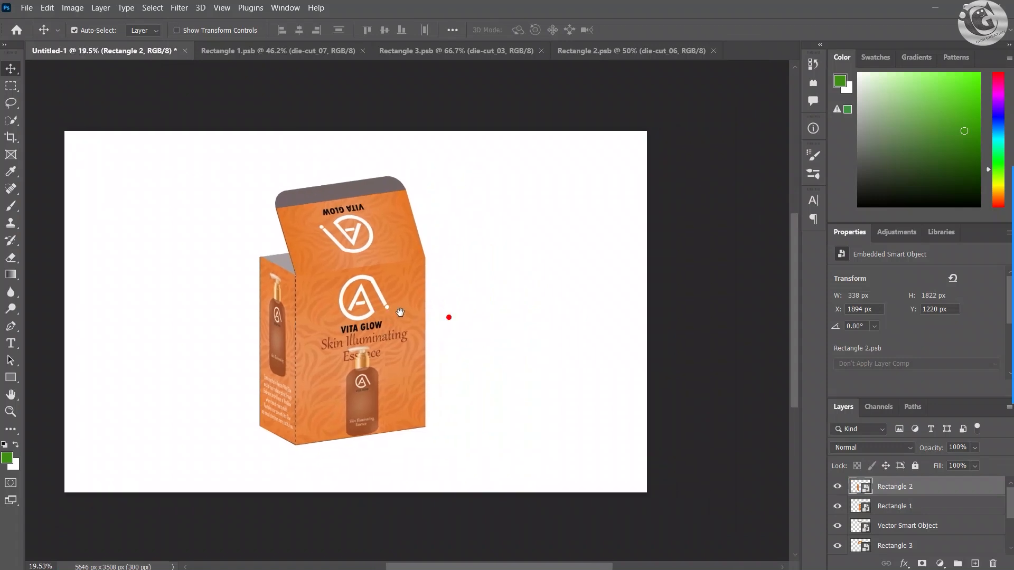
scroll(398, 311, "down", 1)
scroll(396, 306, "up", 2)
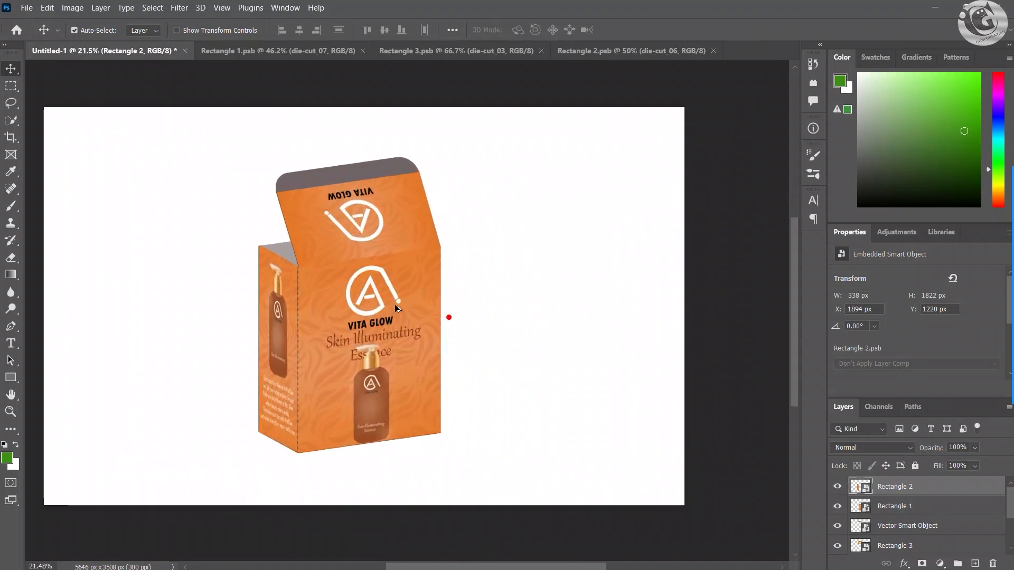
scroll(395, 305, "up", 3)
left_click_drag(398, 306, 423, 323)
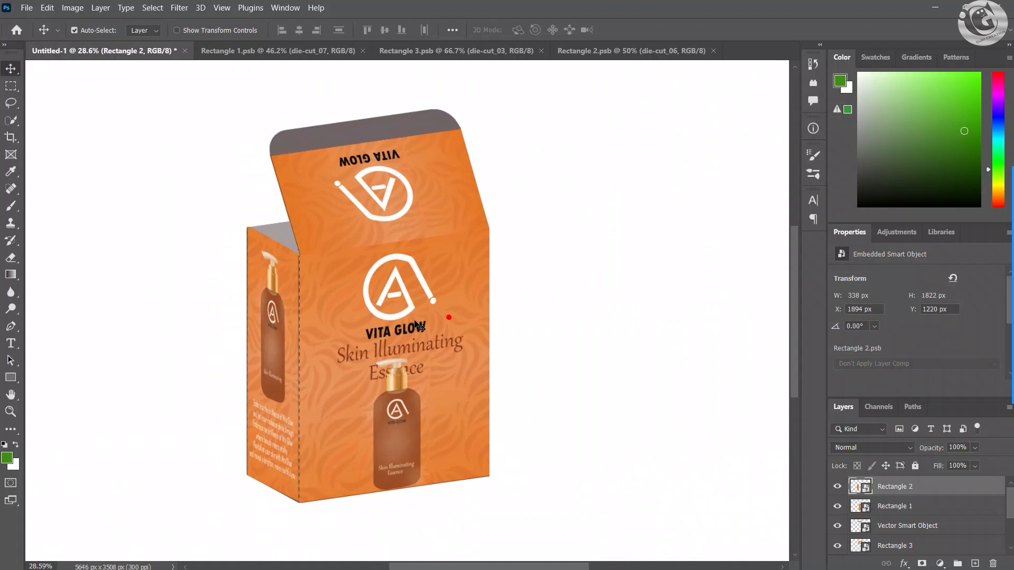